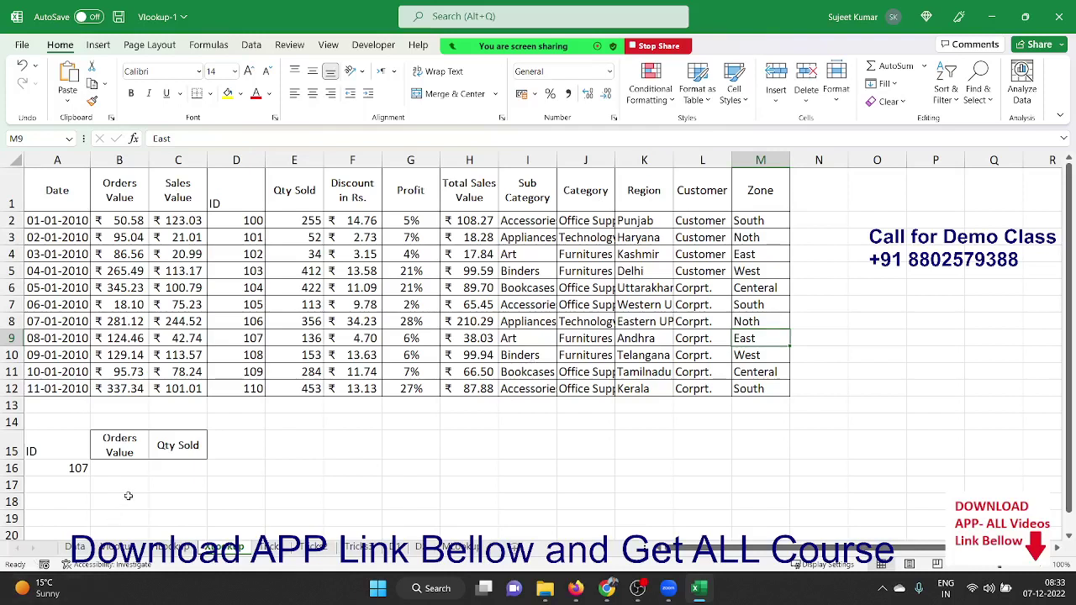
Review the sales table by highlighting the first record and the ID column
{"action": "left_click", "coordinate": [129, 496]}
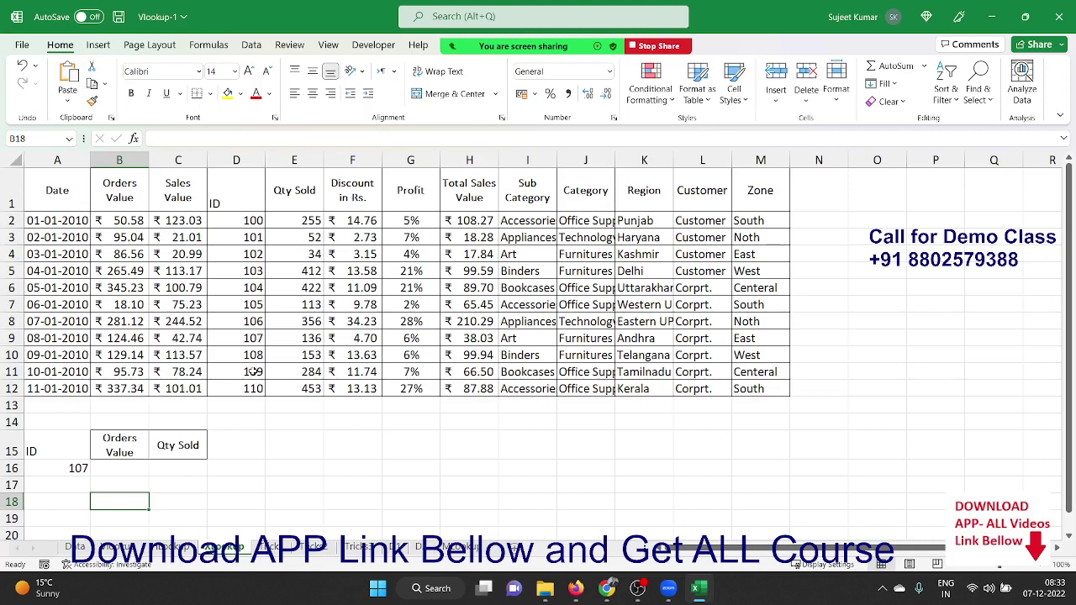
{"action": "left_click_drag", "start_coordinate": [253, 383], "coordinate": [251, 181]}
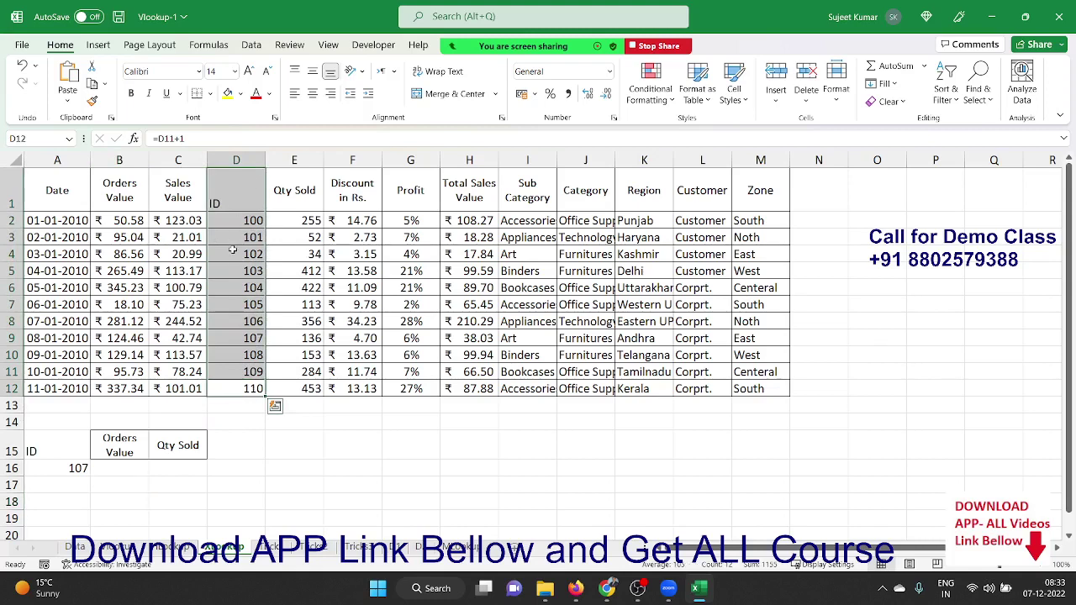
{"action": "left_click_drag", "start_coordinate": [244, 219], "coordinate": [57, 212]}
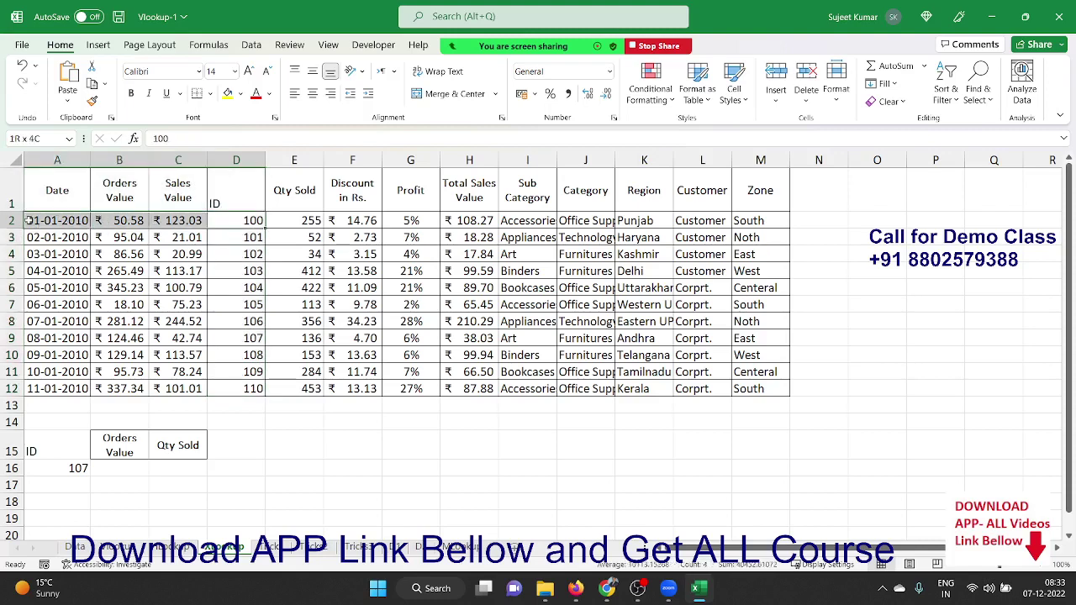
{"action": "left_click", "coordinate": [229, 227]}
{"action": "left_click_drag", "start_coordinate": [230, 227], "coordinate": [710, 215]}
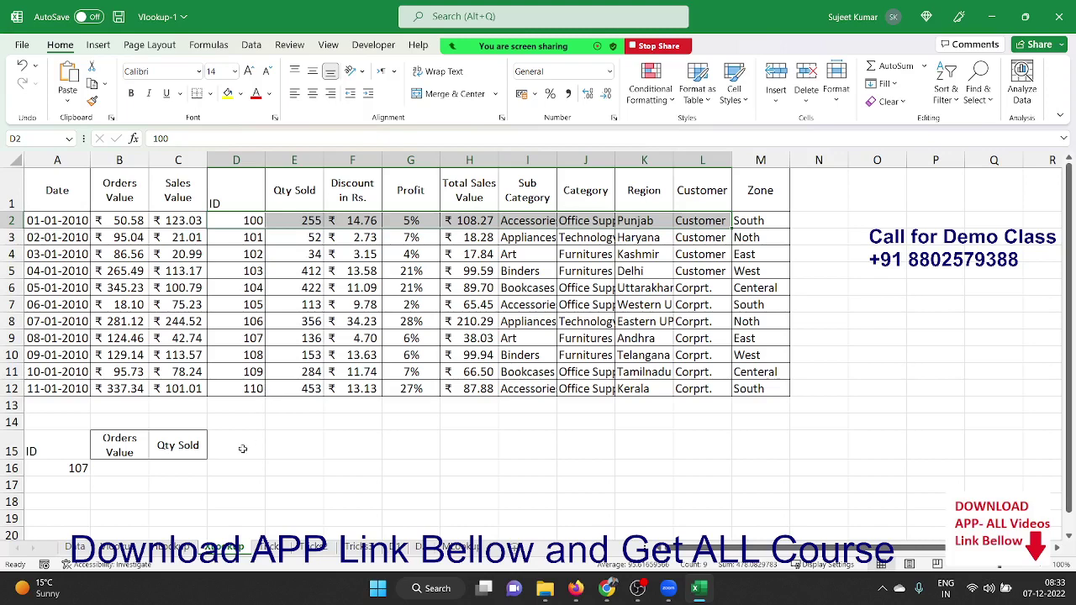
{"action": "left_click", "coordinate": [195, 469]}
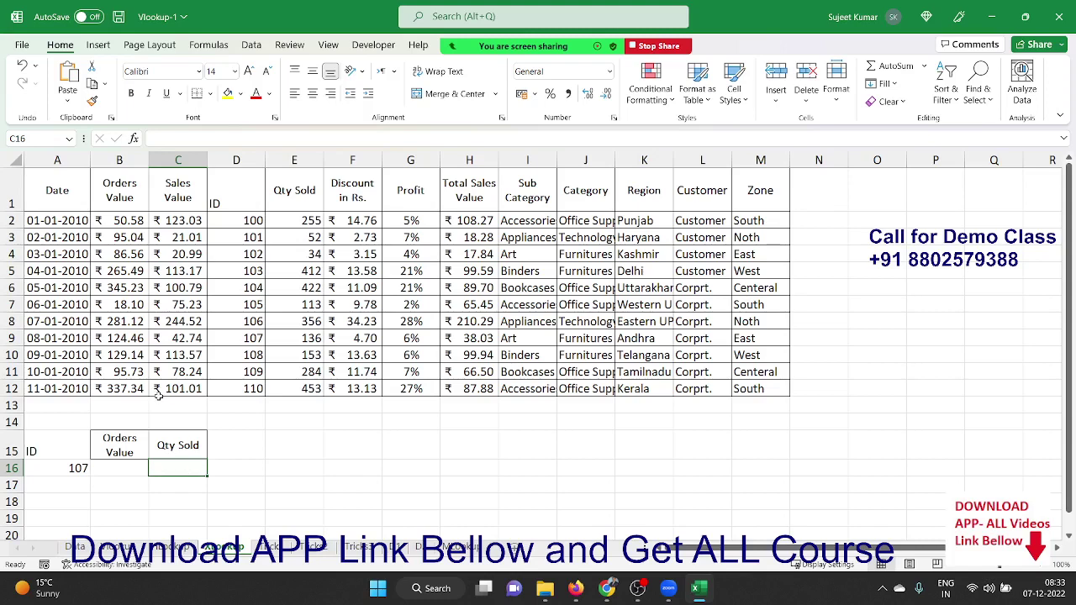
{"action": "left_click", "coordinate": [256, 273]}
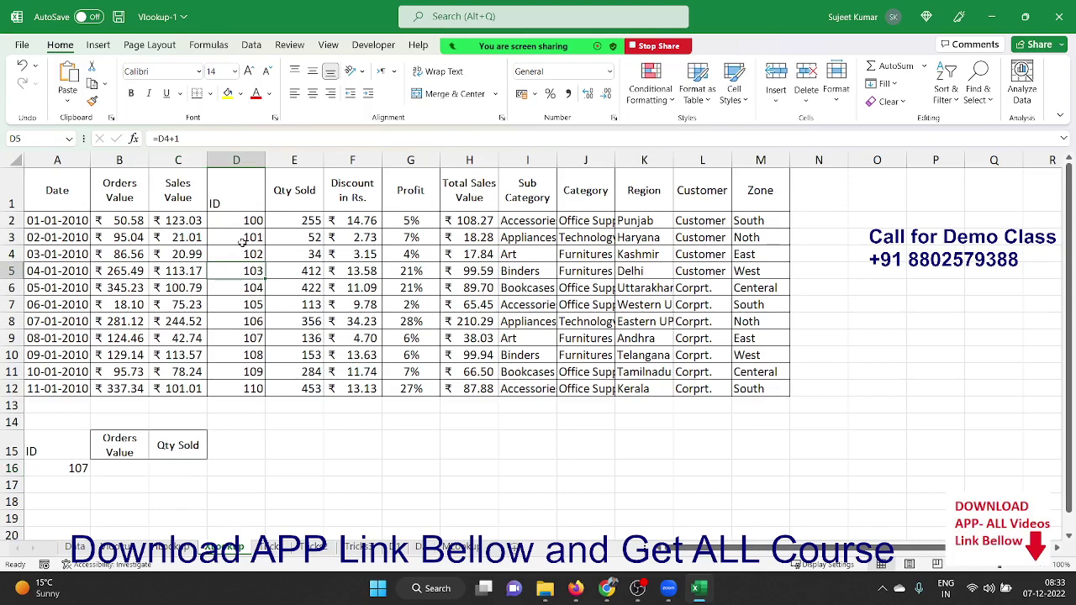
{"action": "left_click_drag", "start_coordinate": [252, 183], "coordinate": [261, 377]}
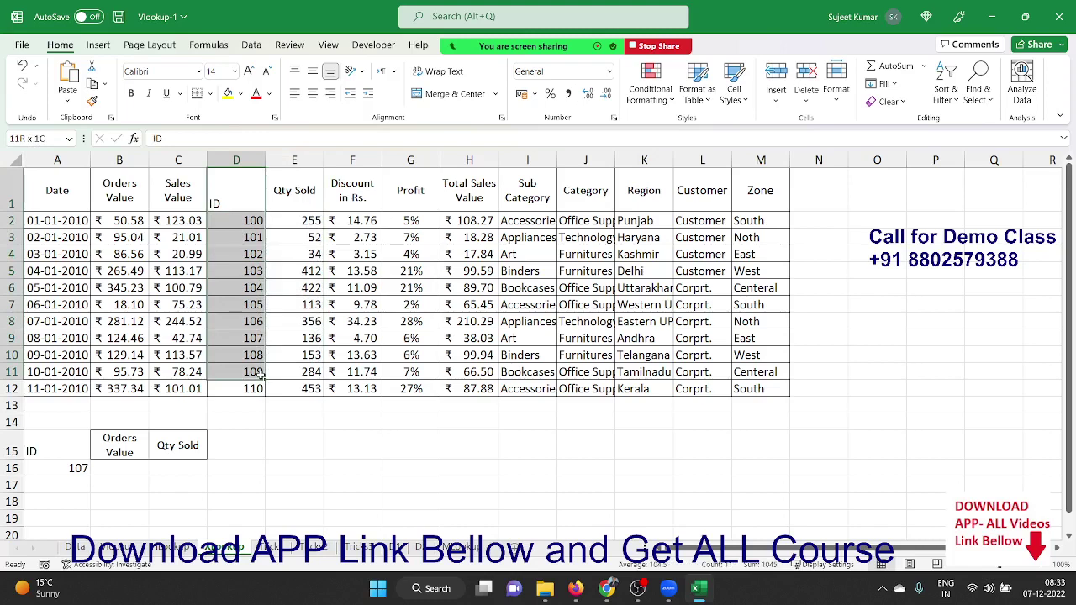
Inspect the lookup cells and row 11's values: ID 109, Qty Sold 284, Orders Value 95.73
{"action": "left_click", "coordinate": [118, 470]}
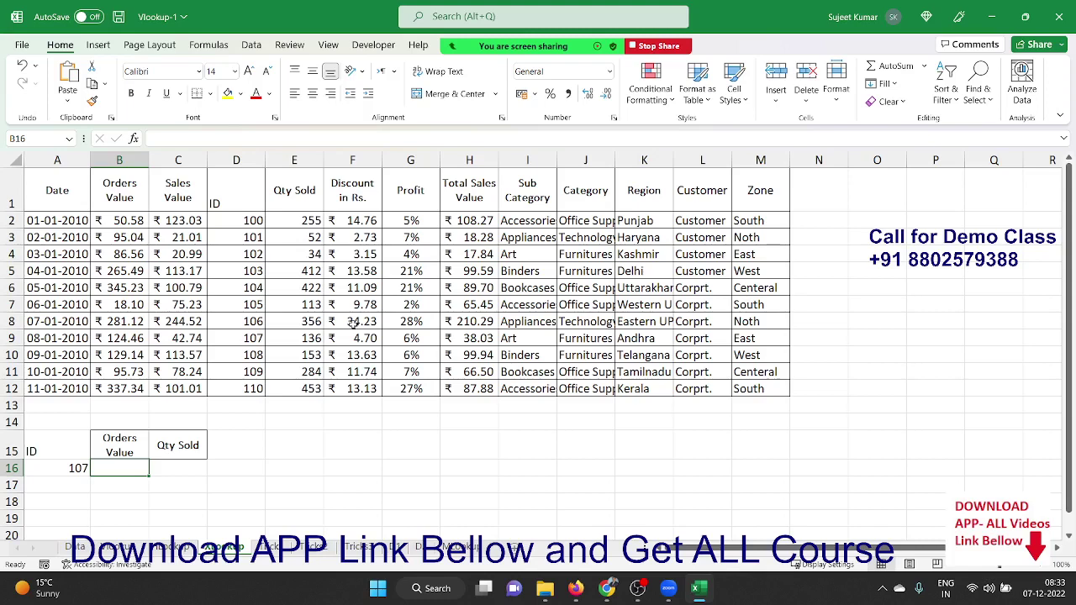
{"action": "key", "text": "Left"}
{"action": "key", "text": "Right"}
{"action": "key", "text": "Up"}
{"action": "key", "text": "Right"}
{"action": "key", "text": "Down"}
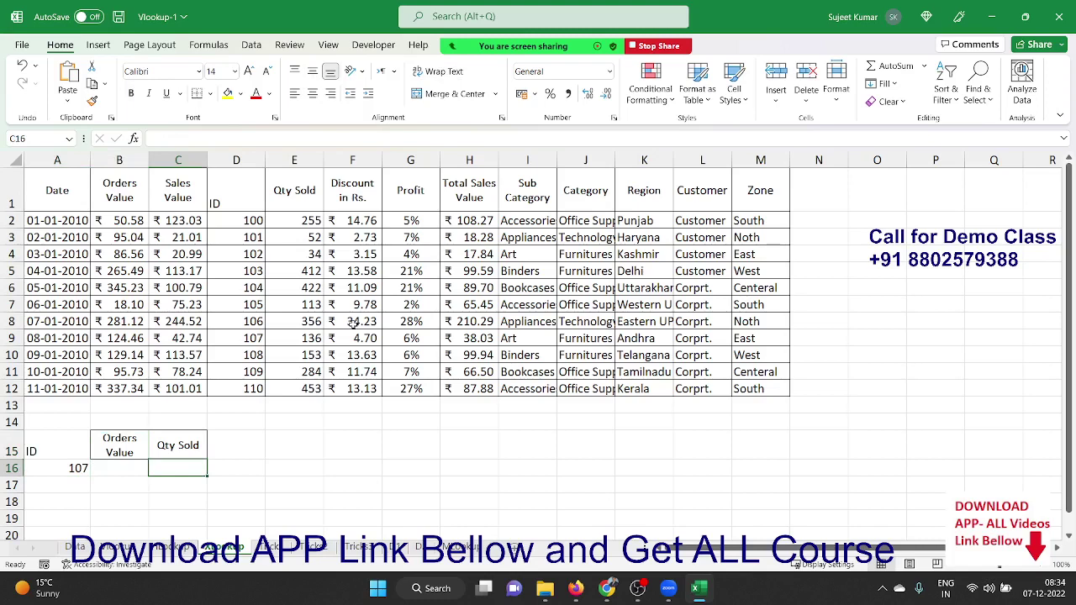
{"action": "key", "text": "Right"}
{"action": "key", "text": "Right"}
{"action": "key", "text": "Up"}
{"action": "key", "text": "Up"}
{"action": "key", "text": "Up"}
{"action": "key", "text": "Up"}
{"action": "key", "text": "Up"}
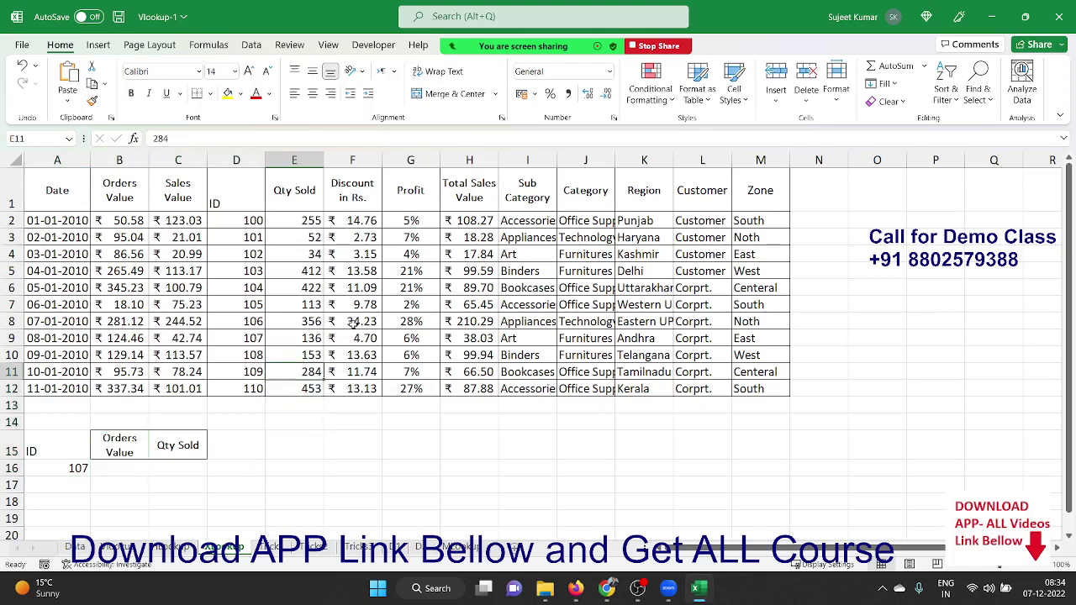
{"action": "key", "text": "shift+Left"}
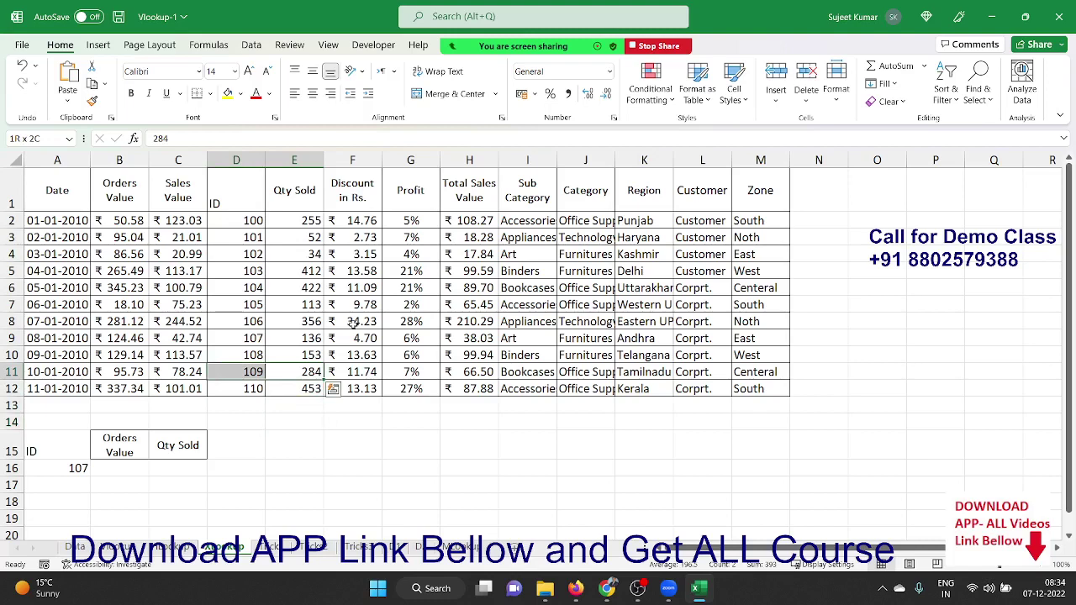
{"action": "key", "text": "Left"}
{"action": "key", "text": "Left"}
{"action": "key", "text": "Left"}
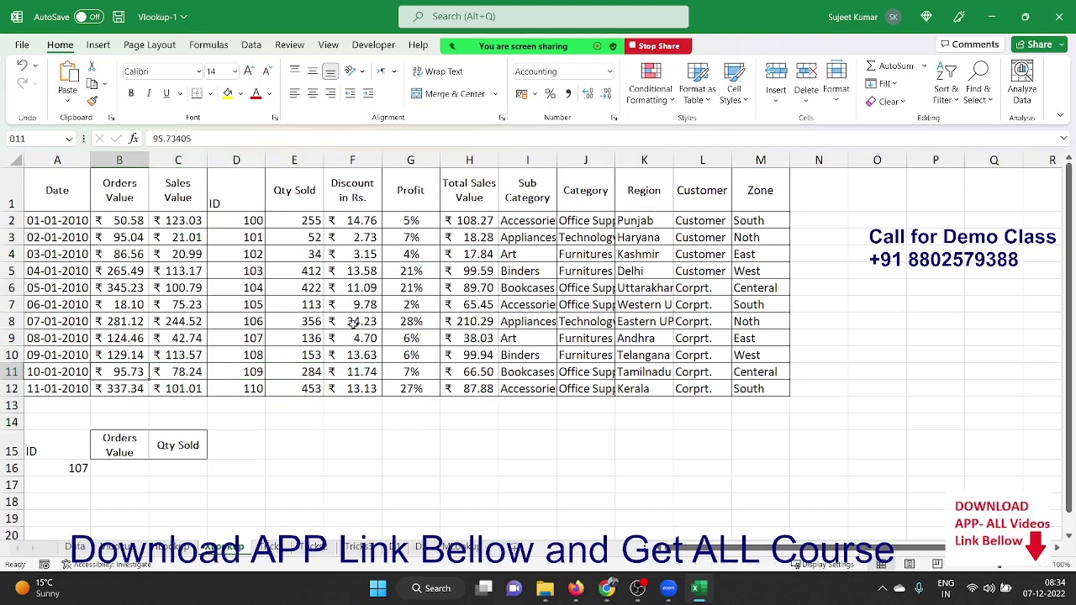
{"action": "key", "text": "shift+Right"}
{"action": "key", "text": "shift+Left"}
{"action": "key", "text": "Down"}
{"action": "key", "text": "Down"}
{"action": "key", "text": "Down"}
{"action": "key", "text": "Down"}
{"action": "key", "text": "Down"}
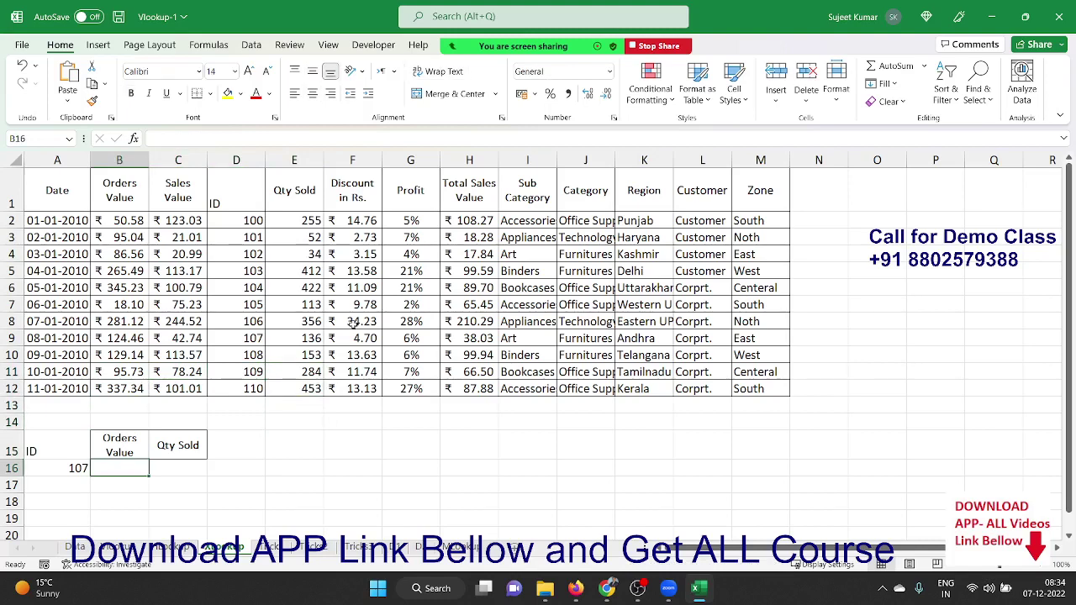
Enter =MATCH(A16,D1:D12,0) in B16, returning position 9 for ID 107
{"action": "type", "text": "=mat"}
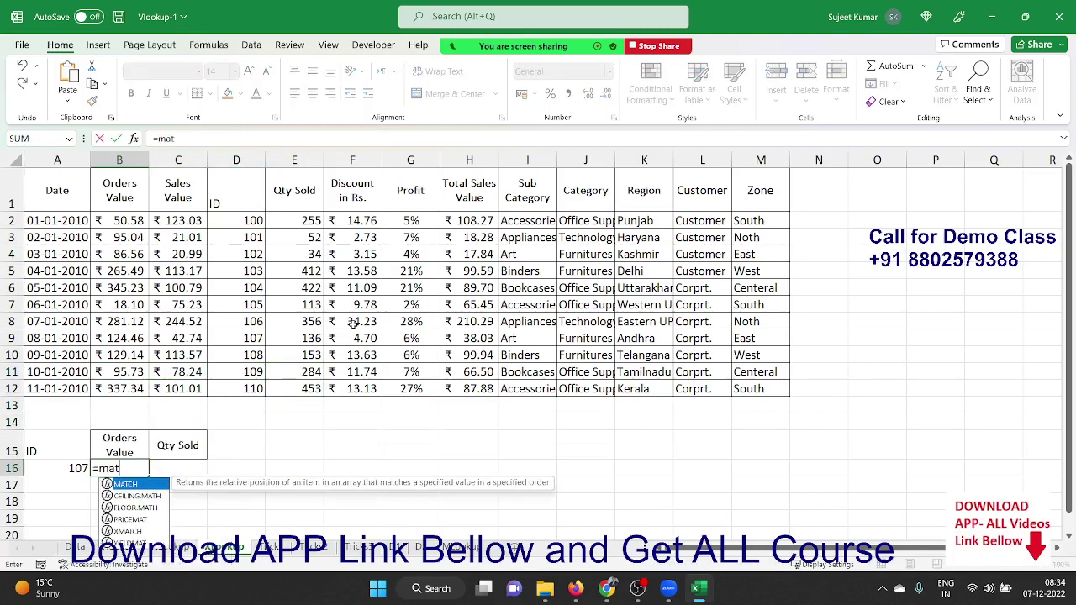
{"action": "key", "text": "Tab"}
{"action": "key", "text": "Left"}
{"action": "type", "text": ","}
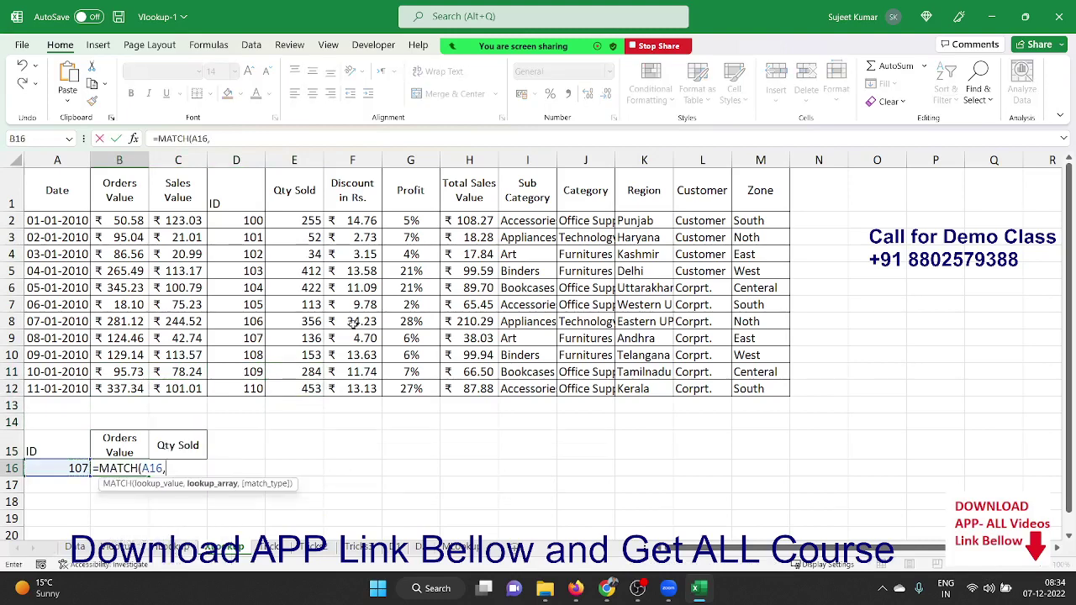
{"action": "key", "text": "Right"}
{"action": "key", "text": "Right"}
{"action": "key", "text": "Up"}
{"action": "key", "text": "Up"}
{"action": "key", "text": "Up"}
{"action": "key", "text": "Up"}
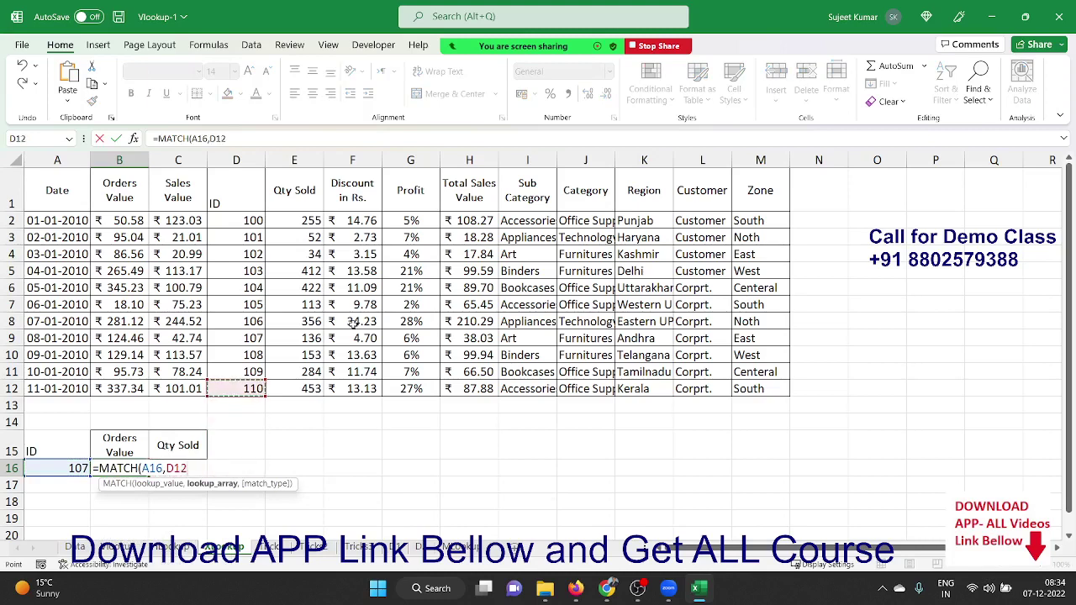
{"action": "key", "text": "ctrl+shift+Up"}
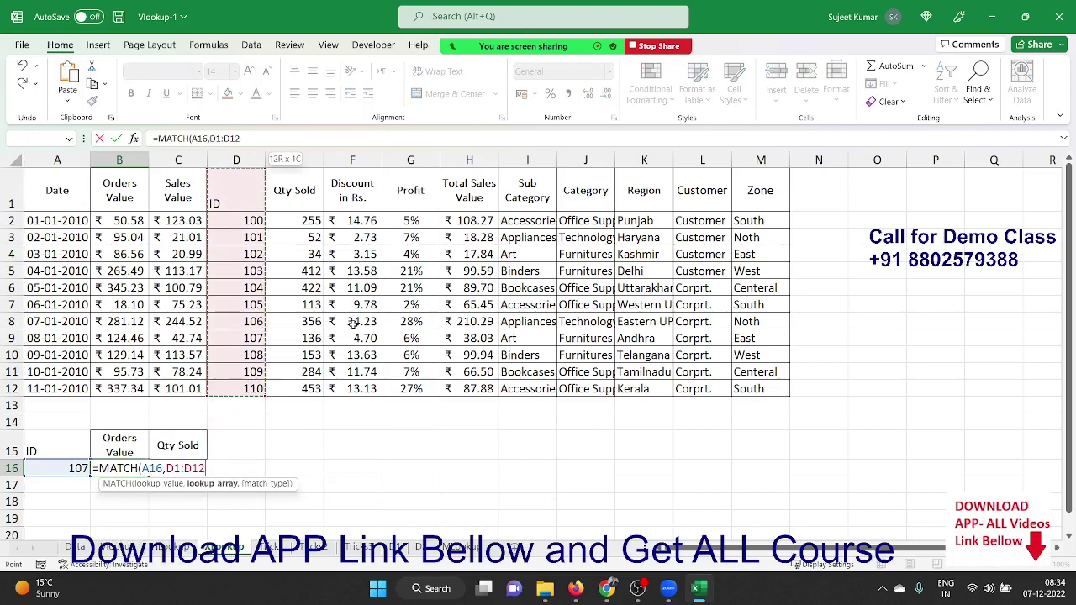
{"action": "type", "text": ",0"}
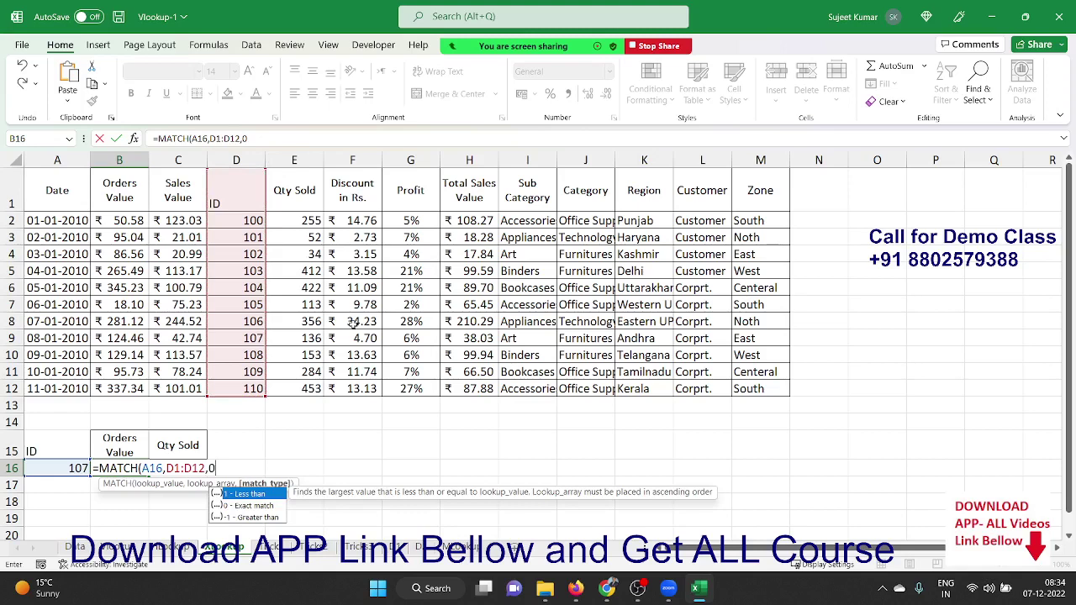
{"action": "key", "text": "Return"}
{"action": "key", "text": "Up"}
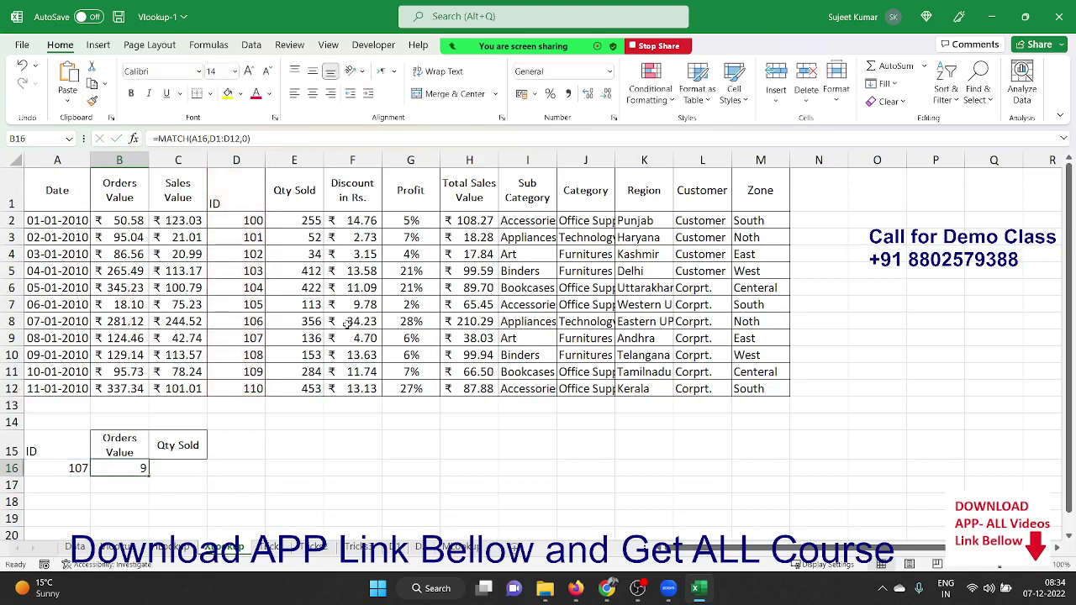
Check the ID formulas down column D from the header to row 9
{"action": "left_click", "coordinate": [234, 204]}
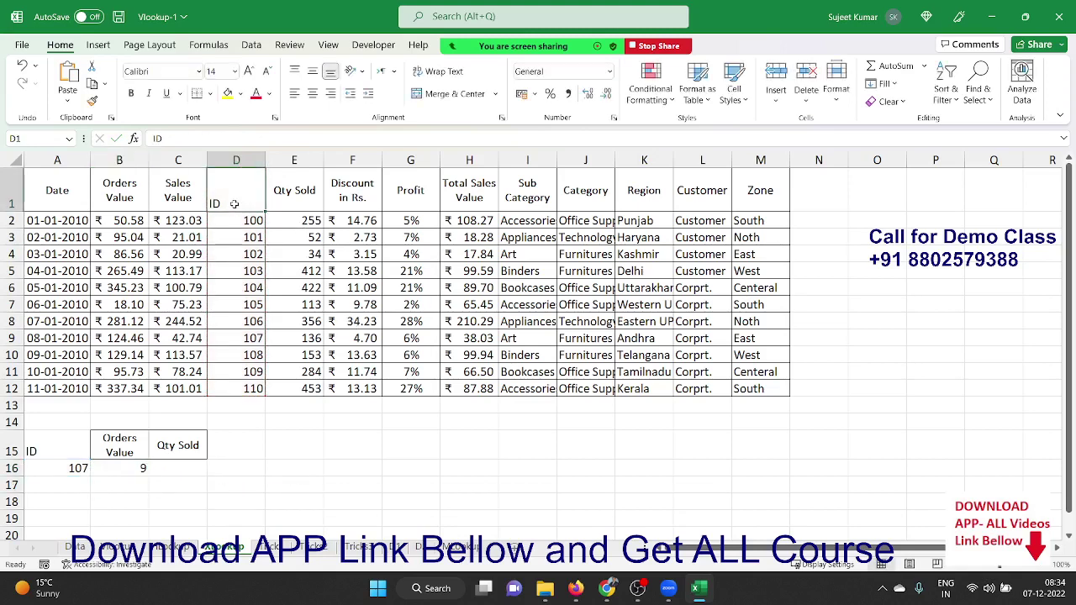
{"action": "key", "text": "Down"}
{"action": "key", "text": "Down"}
{"action": "key", "text": "Down"}
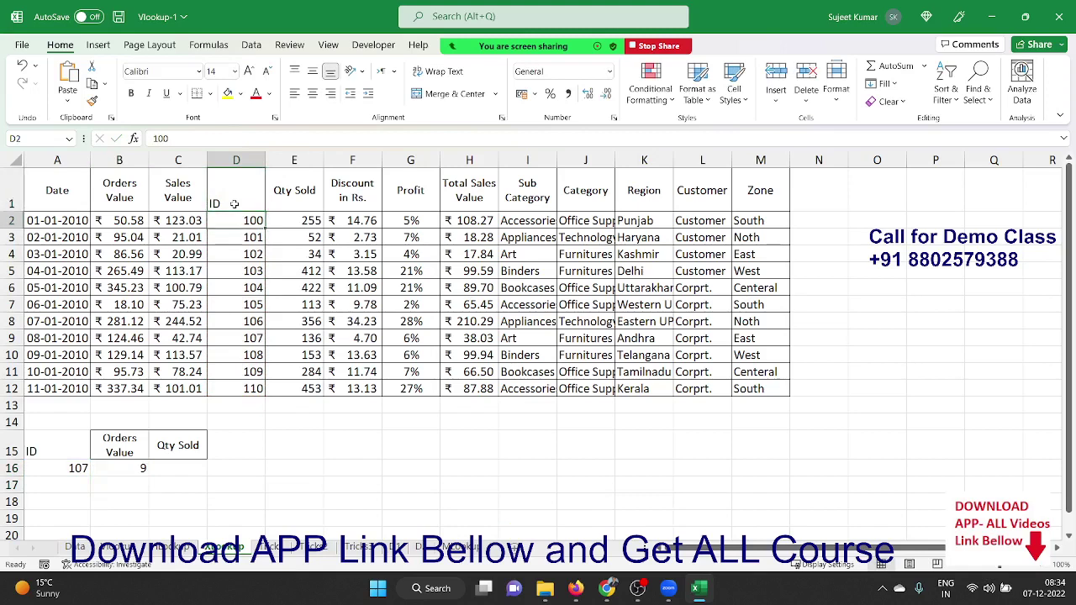
{"action": "key", "text": "Down"}
{"action": "key", "text": "Down"}
{"action": "key", "text": "Down"}
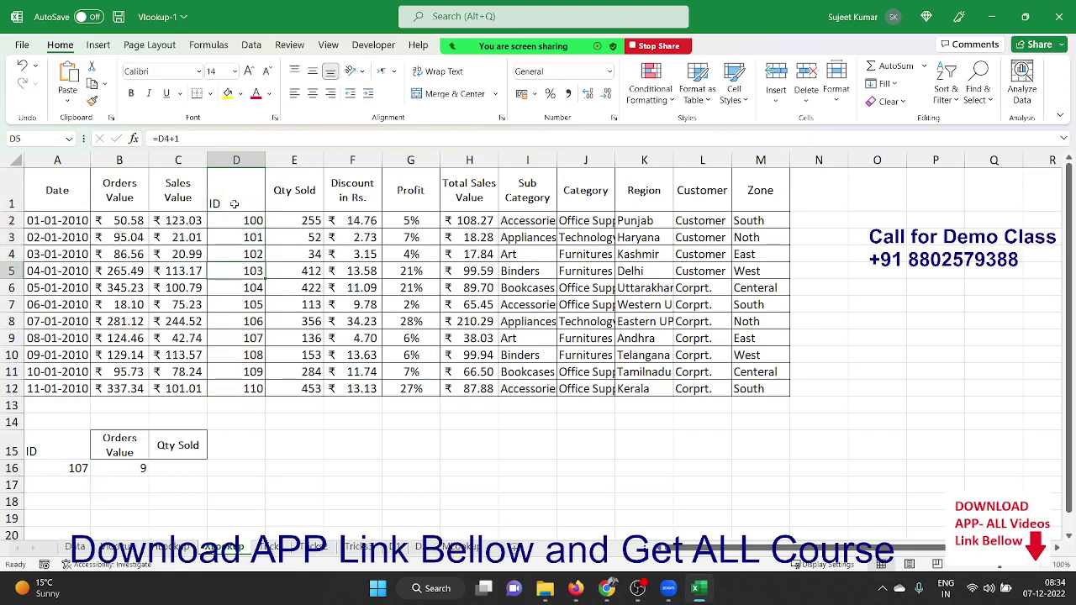
{"action": "key", "text": "Down"}
{"action": "key", "text": "Down"}
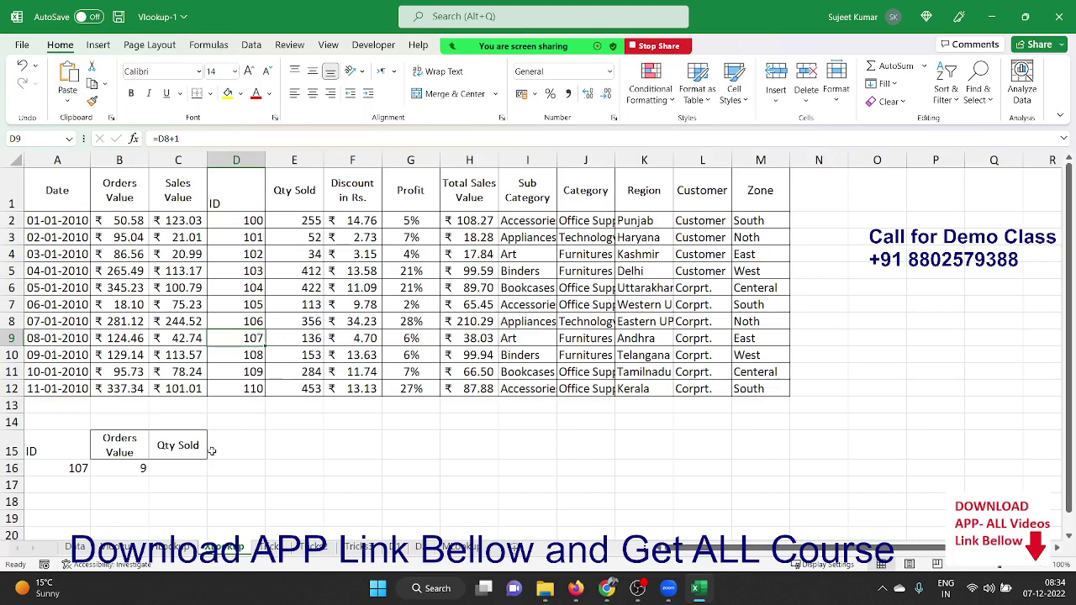
Enter =INDEX(A1:M12,9,2) in C16, returning 124.4579
{"action": "left_click", "coordinate": [190, 466]}
{"action": "type", "text": "="}
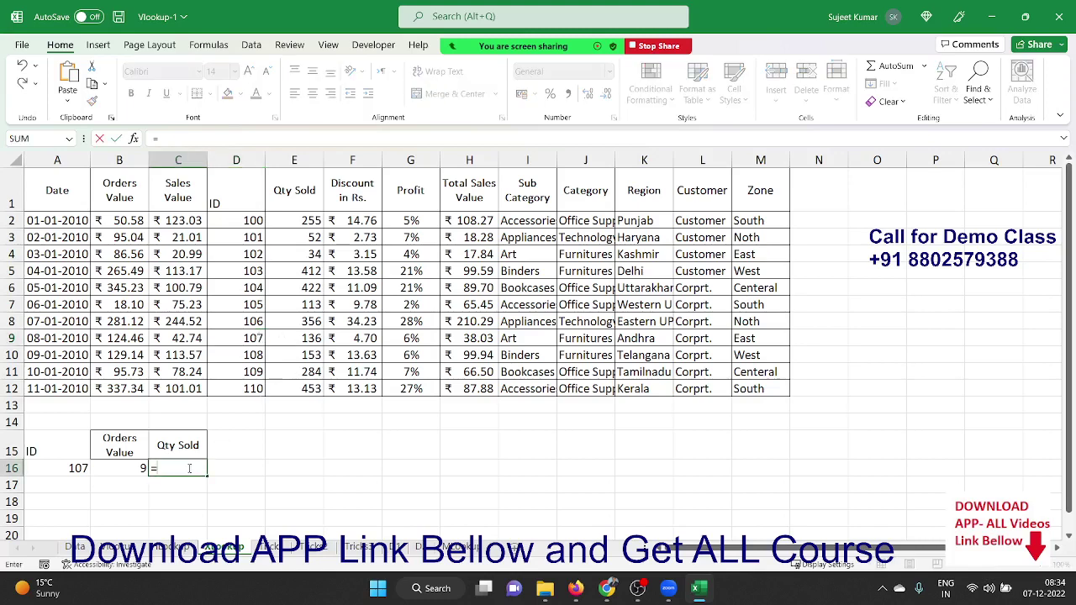
{"action": "type", "text": "i"}
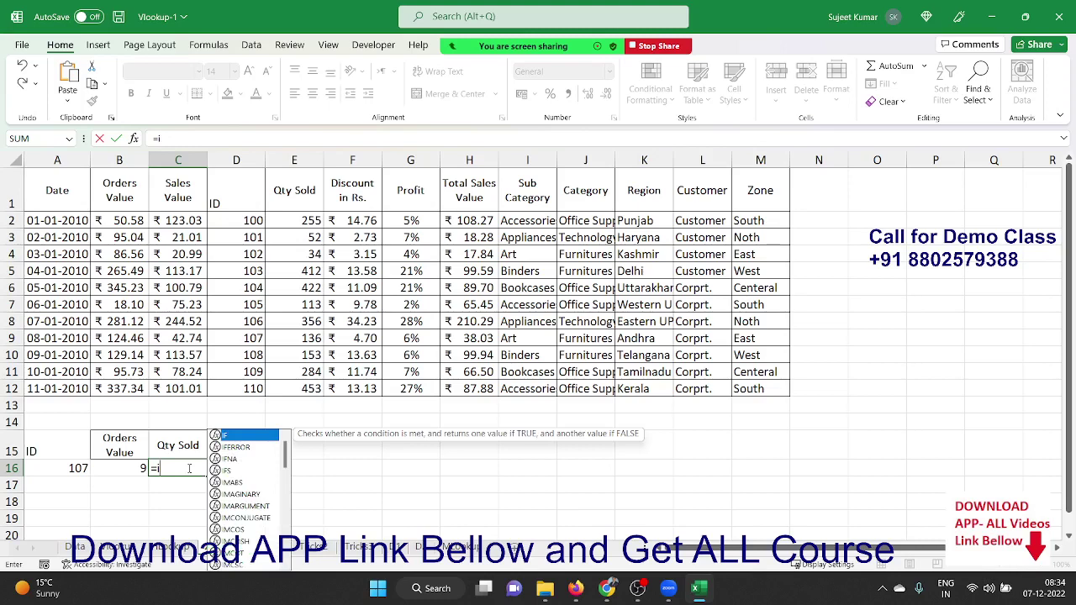
{"action": "type", "text": "nd"}
{"action": "key", "text": "Tab"}
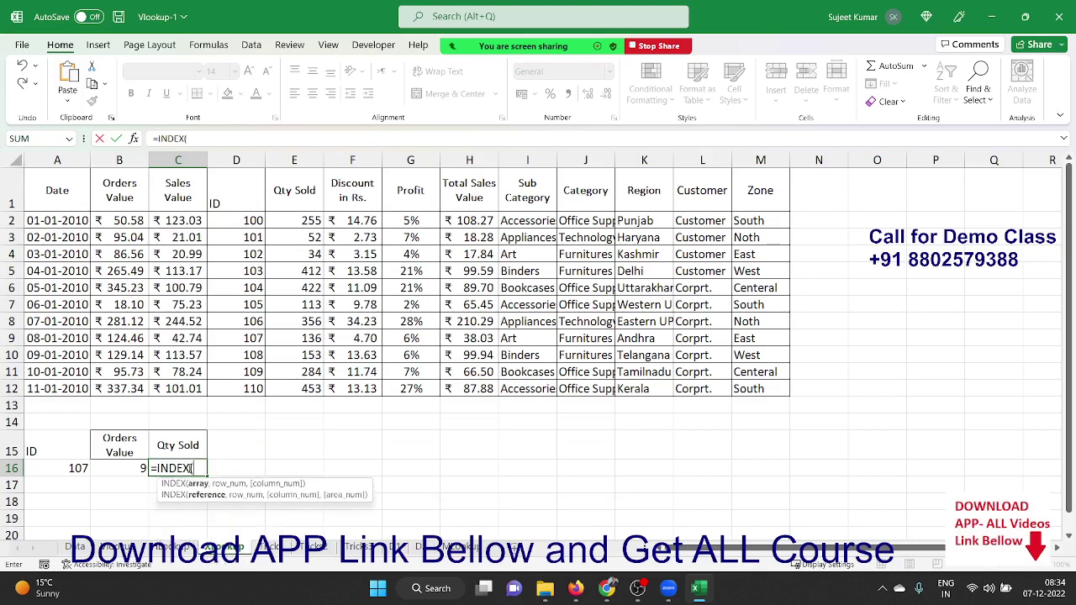
{"action": "left_click_drag", "start_coordinate": [64, 203], "coordinate": [740, 387]}
{"action": "type", "text": ",9"}
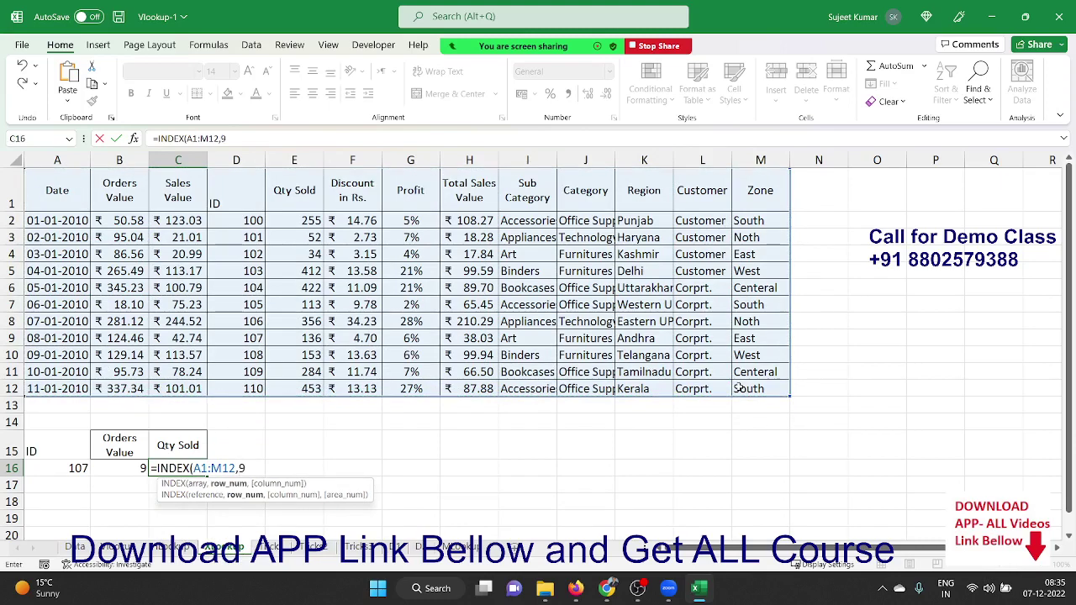
{"action": "type", "text": ",2"}
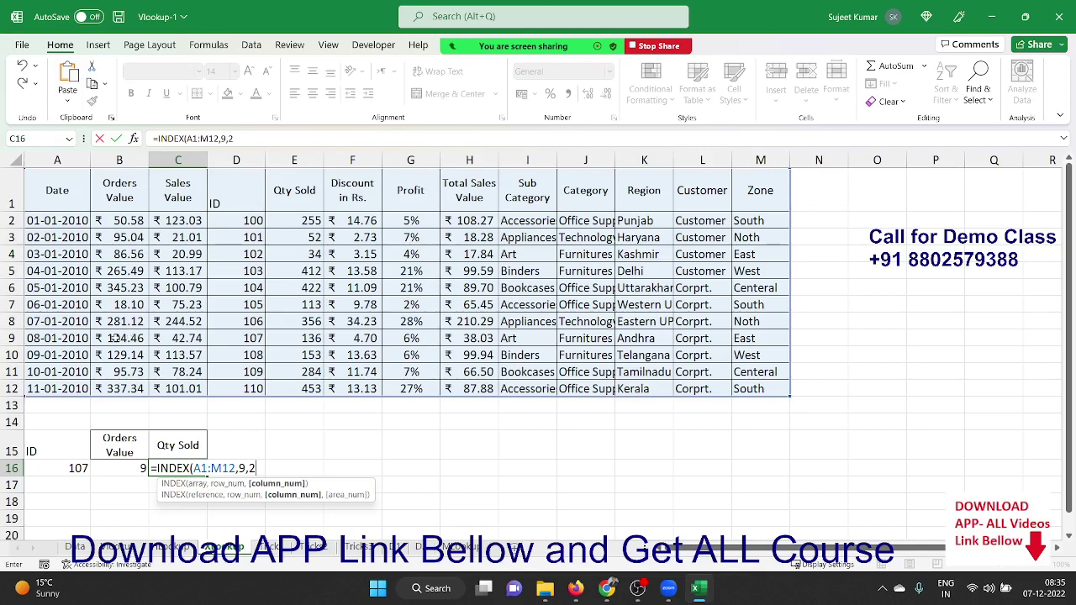
{"action": "key", "text": "Return"}
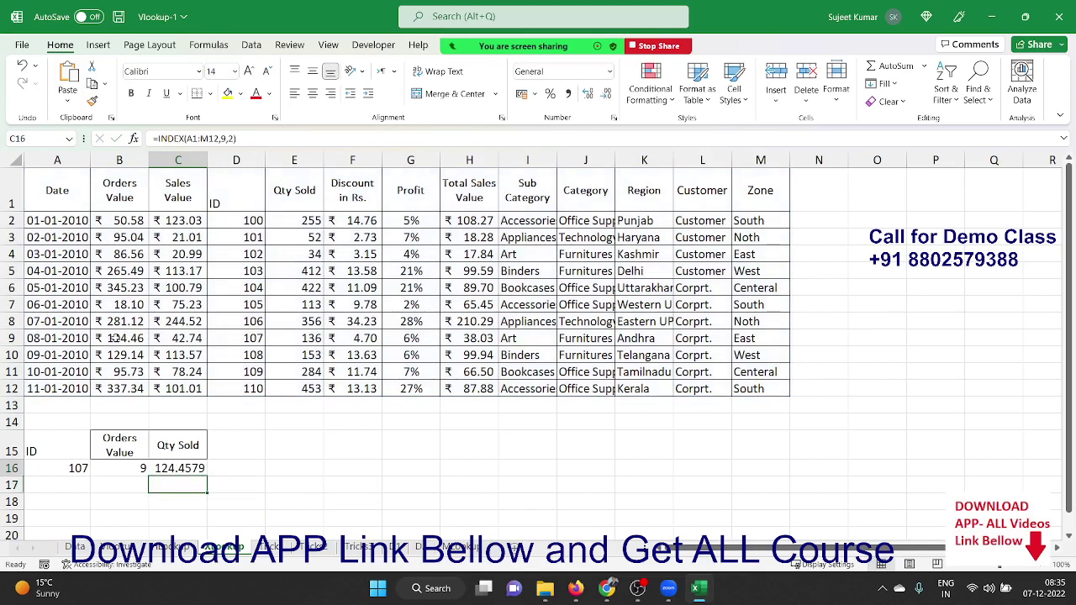
{"action": "key", "text": "Up"}
{"action": "key", "text": "Left"}
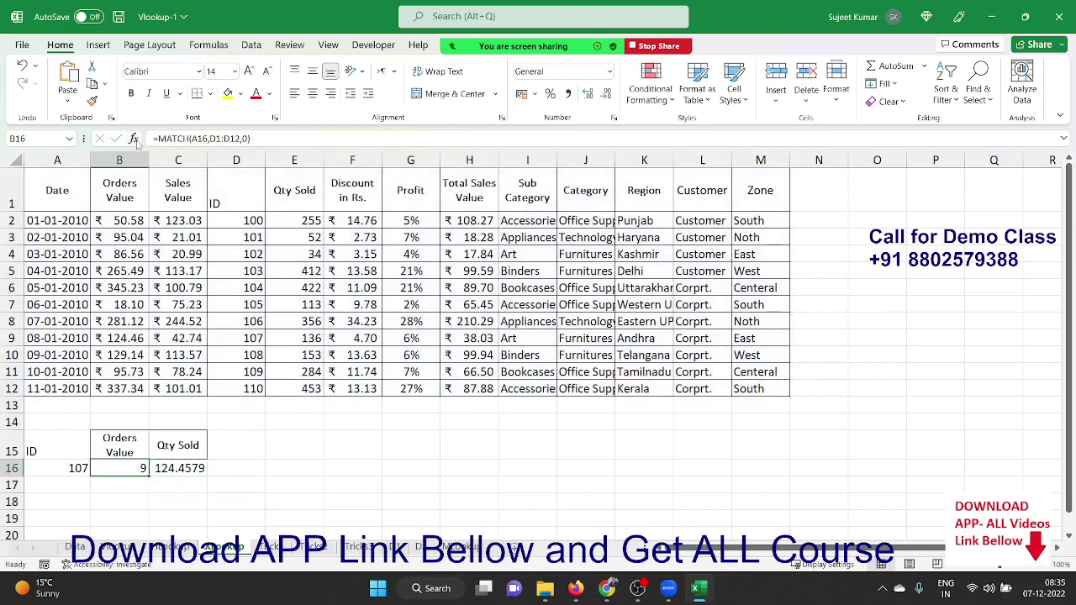
Replace the fixed 9 in C16's INDEX formula with MATCH(A16,D1:D12,0), still returning 124.4579
{"action": "left_click_drag", "start_coordinate": [158, 139], "coordinate": [339, 150]}
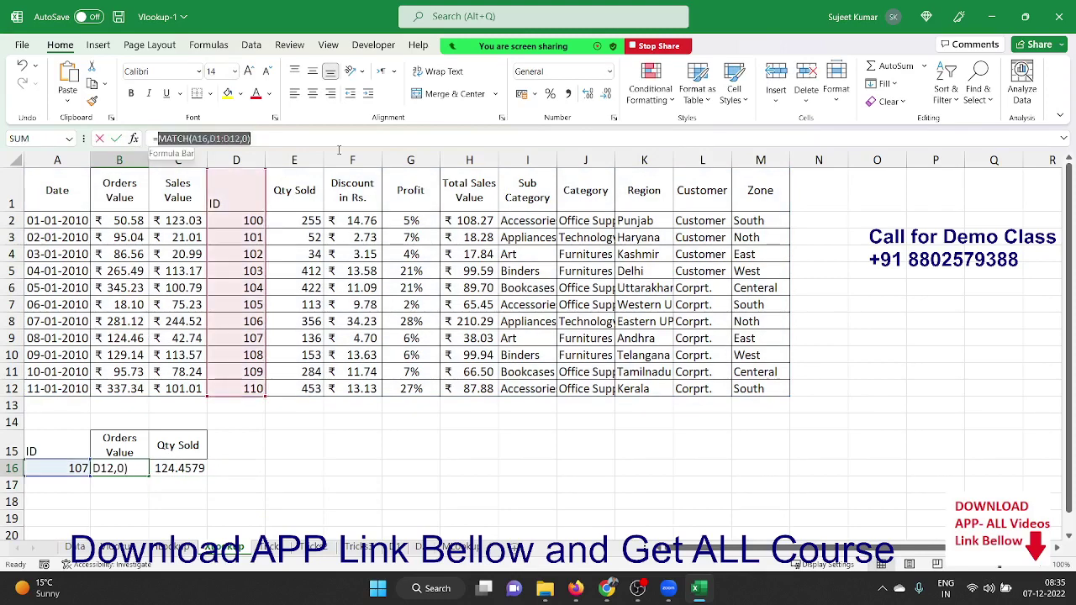
{"action": "key", "text": "Escape"}
{"action": "left_click", "coordinate": [181, 471]}
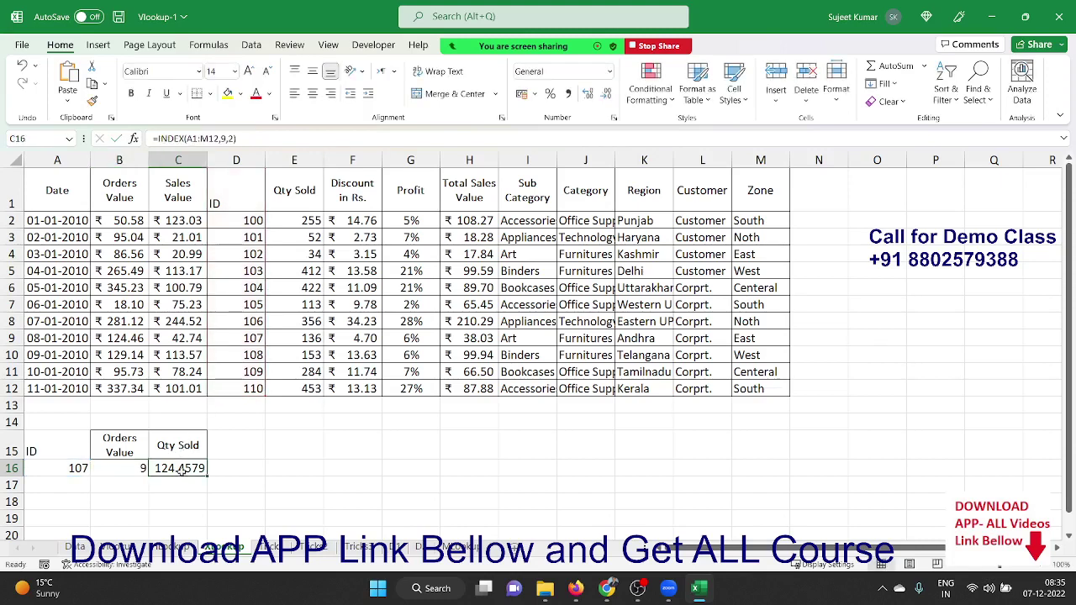
{"action": "double_click", "coordinate": [200, 467]}
{"action": "double_click", "coordinate": [242, 468]}
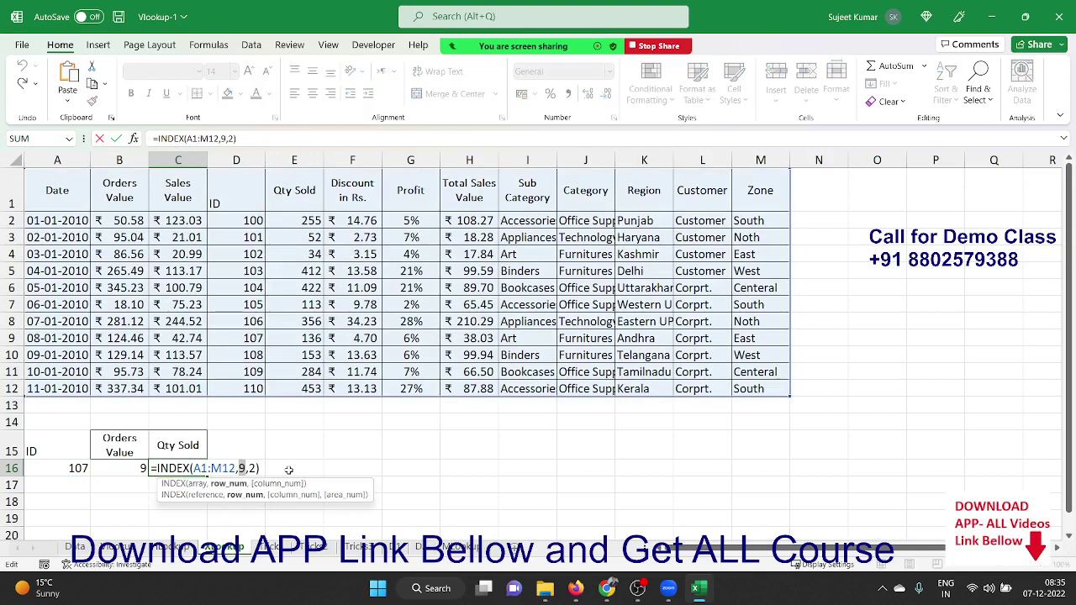
{"action": "type", "text": "MATCH(A16,D1:D12,0)"}
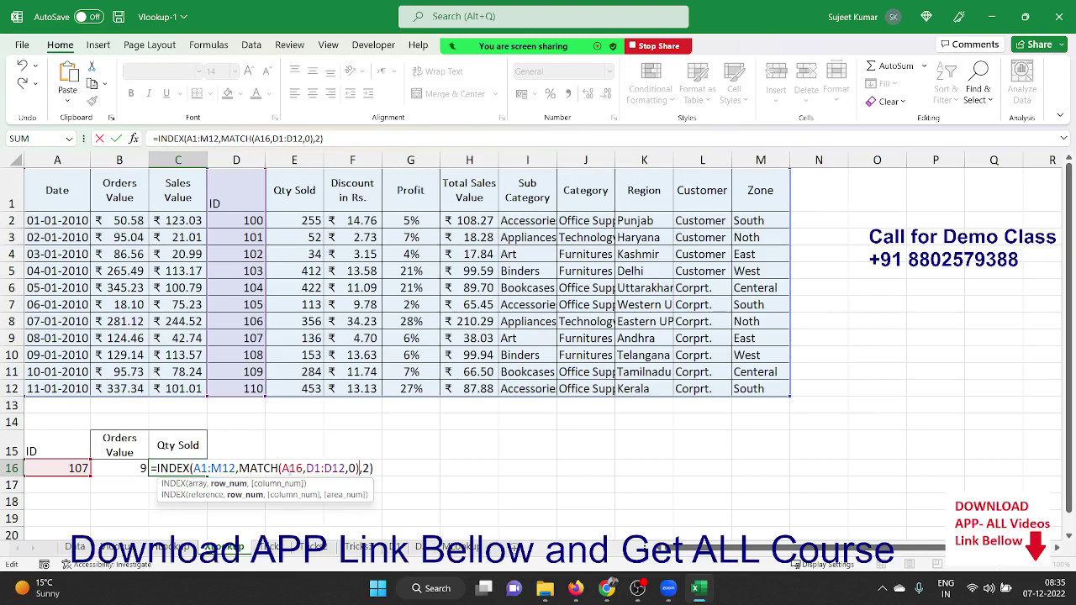
{"action": "key", "text": "Return"}
{"action": "key", "text": "Up"}
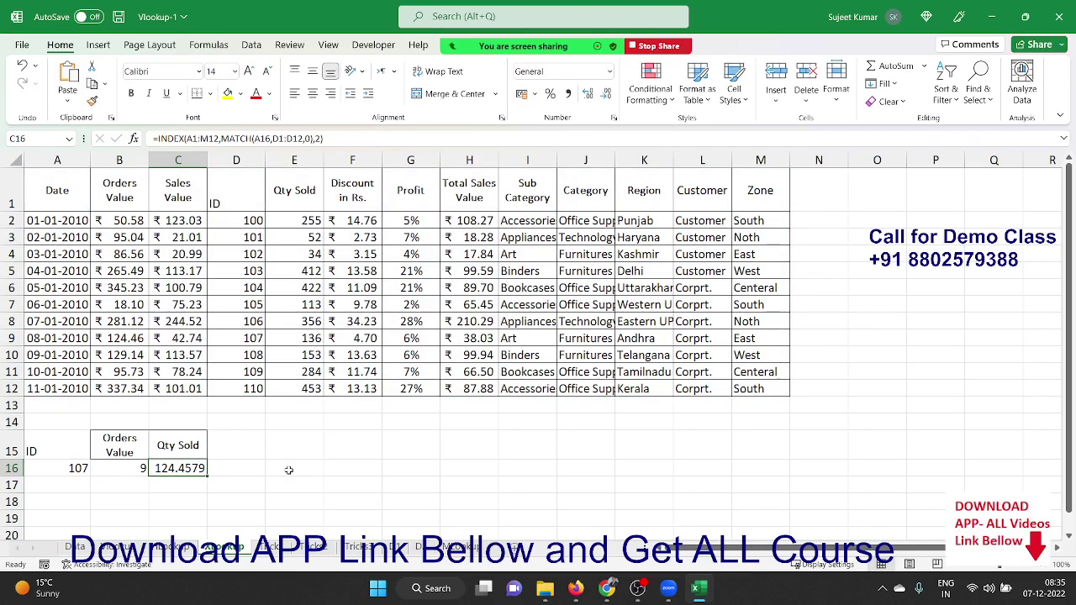
{"action": "key", "text": "Left"}
{"action": "key", "text": "Left"}
Try lookup IDs 110 and 120 (#N/A) in A16, then settle on 106
{"action": "type", "text": "110"}
{"action": "key", "text": "Return"}
{"action": "key", "text": "Up"}
{"action": "type", "text": "120"}
{"action": "key", "text": "Return"}
{"action": "key", "text": "Right"}
{"action": "key", "text": "Right"}
{"action": "key", "text": "Left"}
{"action": "key", "text": "Left"}
{"action": "key", "text": "Up"}
{"action": "key", "text": "Up"}
{"action": "key", "text": "Down"}
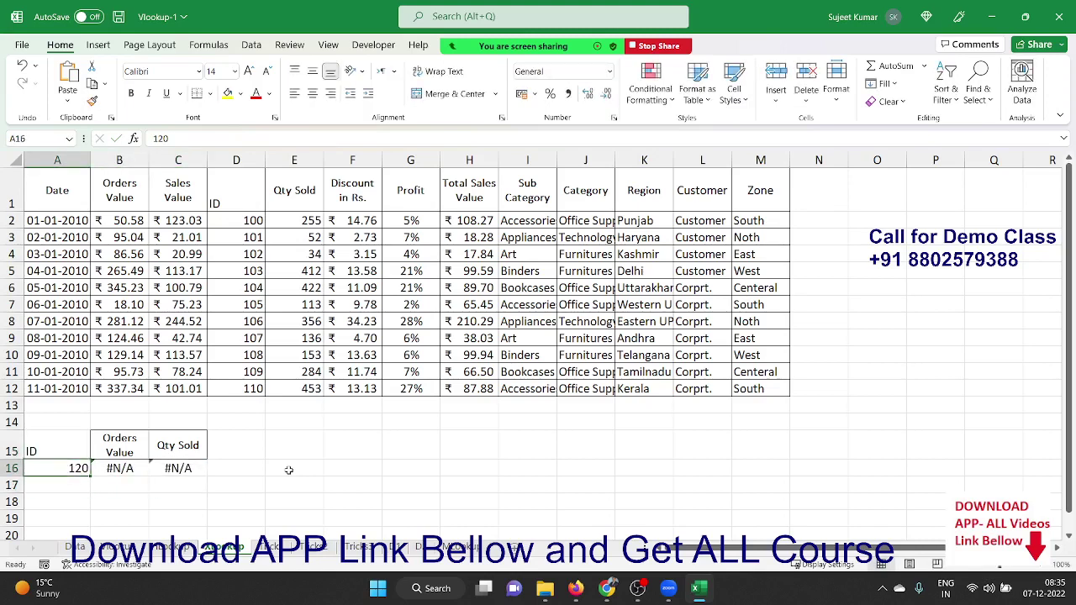
{"action": "type", "text": "106"}
{"action": "key", "text": "Return"}
Check the updated row position 8, then select the MATCH part of C16's formula
{"action": "key", "text": "Right"}
{"action": "key", "text": "Up"}
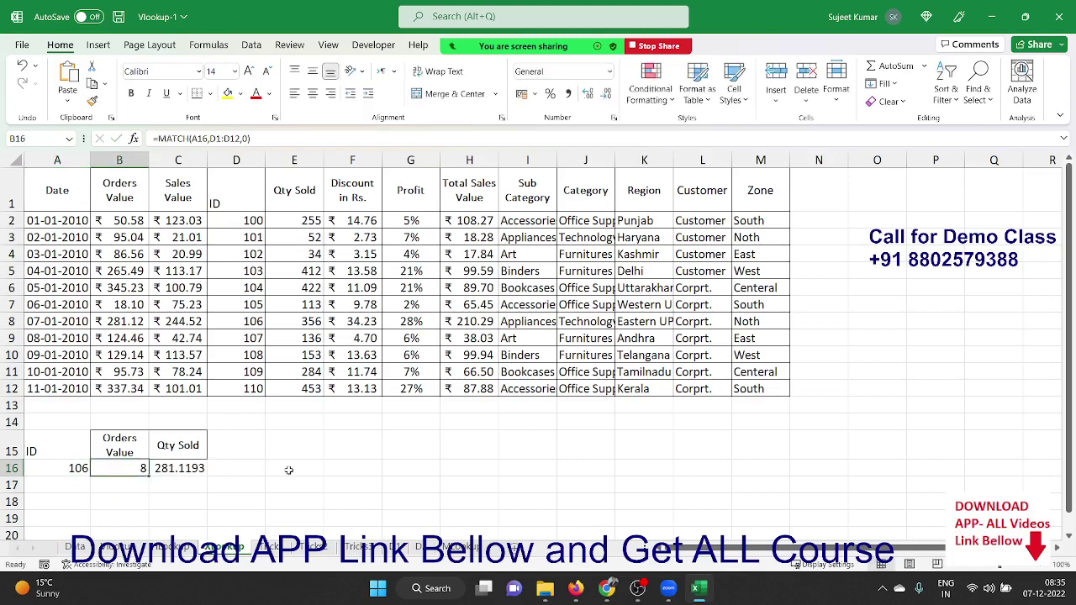
{"action": "key", "text": "Right"}
{"action": "key", "text": "F2"}
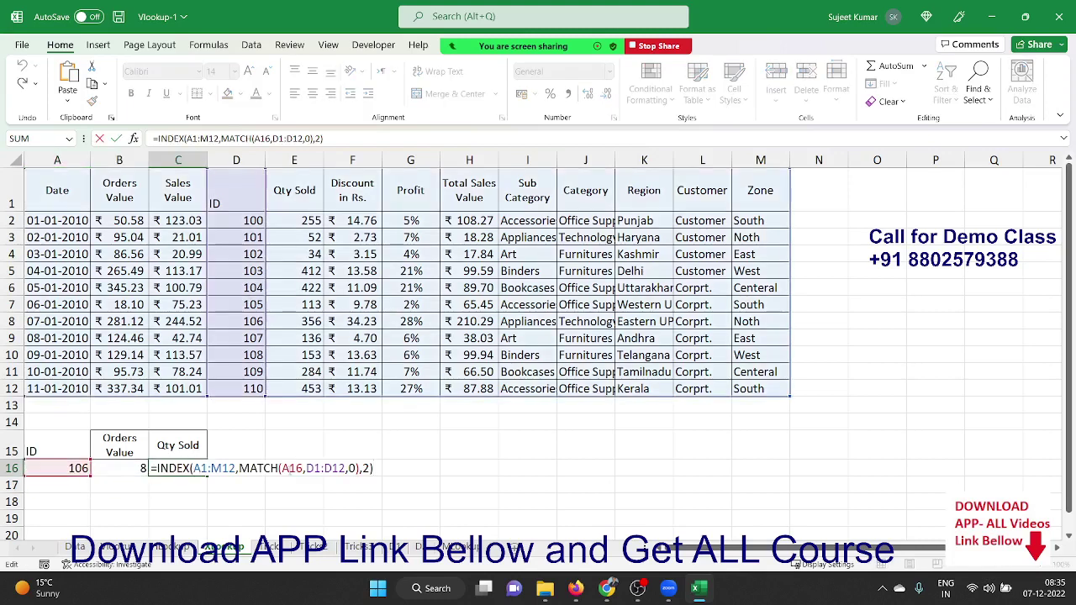
{"action": "left_click", "coordinate": [363, 469]}
{"action": "left_click", "coordinate": [359, 469]}
{"action": "key", "text": "shift+Left"}
{"action": "key", "text": "shift+Left"}
{"action": "key", "text": "shift+Left"}
{"action": "key", "text": "shift+Left"}
{"action": "key", "text": "shift+Left"}
{"action": "key", "text": "shift+Left"}
{"action": "key", "text": "shift+Left"}
{"action": "key", "text": "shift+Left"}
{"action": "key", "text": "shift+Left"}
{"action": "key", "text": "shift+Left"}
{"action": "key", "text": "shift+Left"}
{"action": "key", "text": "shift+Left"}
{"action": "key", "text": "shift+Left"}
{"action": "key", "text": "shift+Left"}
{"action": "key", "text": "shift+Left"}
{"action": "key", "text": "shift+Left"}
{"action": "key", "text": "shift+Left"}
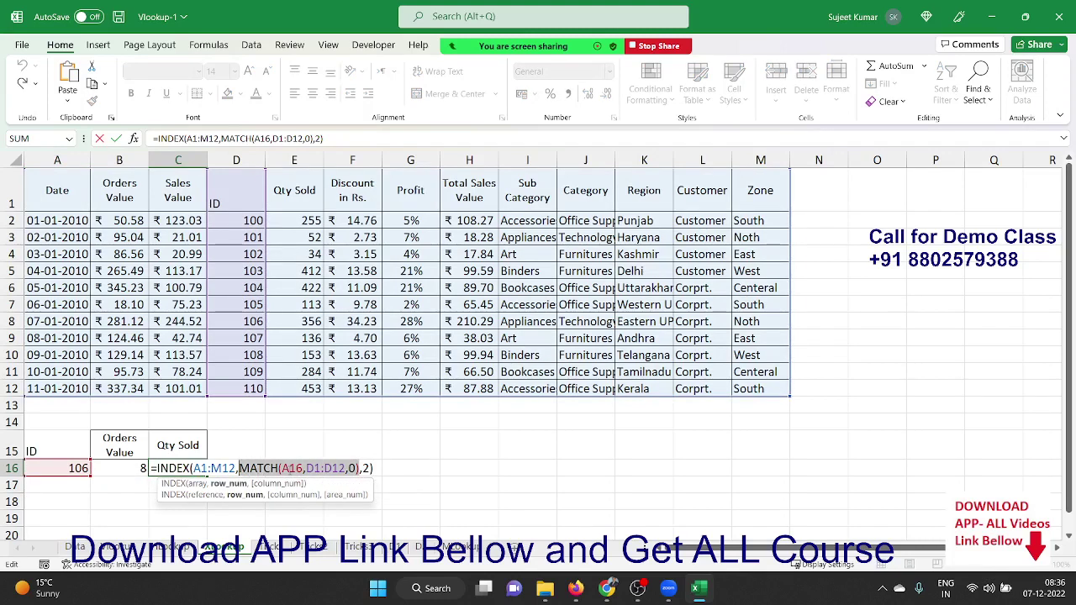
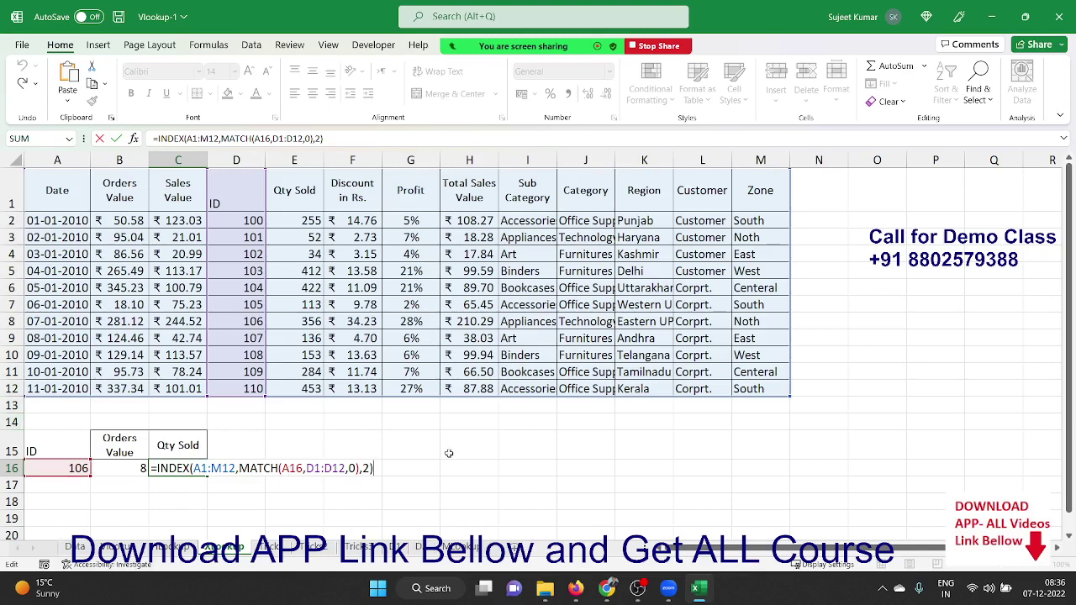
Confirm C16's =INDEX(A1:M12,MATCH(A16,D1:D12,0),2) formula, returning 281.1193 for ID 106
{"action": "left_click", "coordinate": [213, 469]}
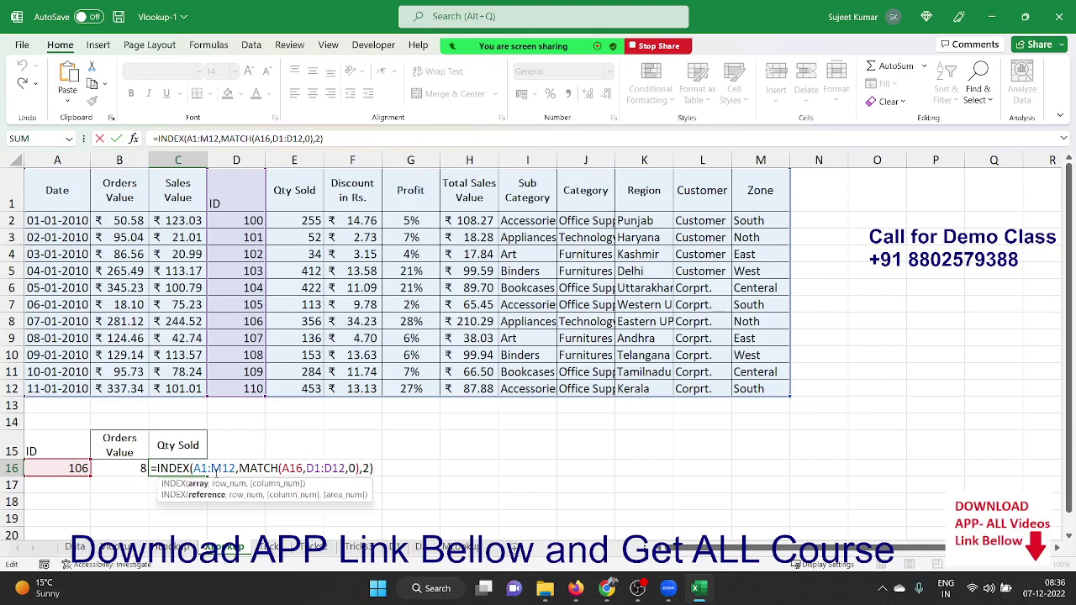
{"action": "double_click", "coordinate": [215, 468]}
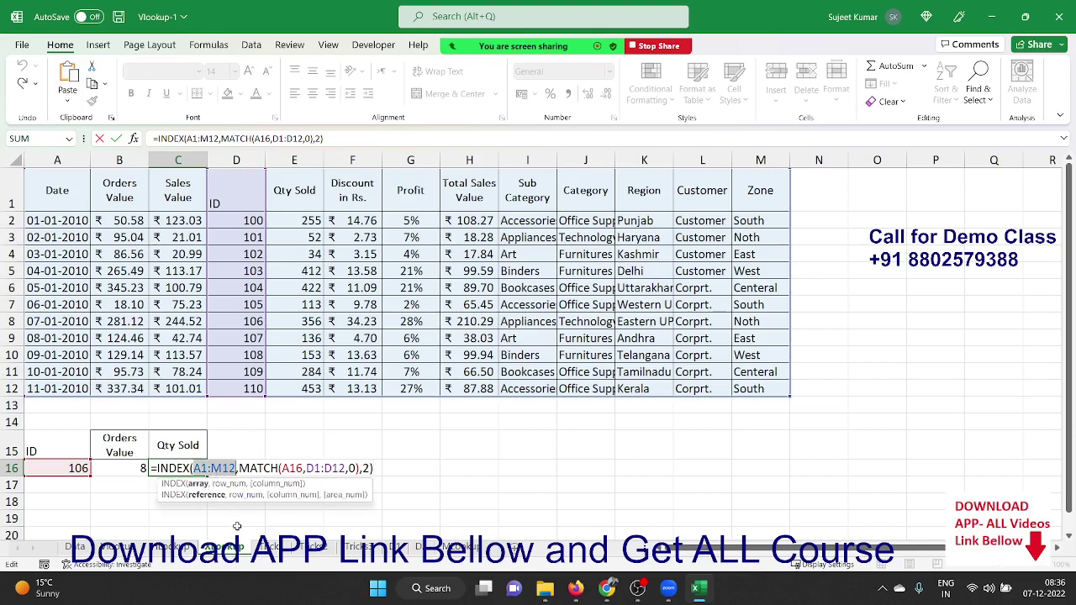
{"action": "key", "text": "Tab"}
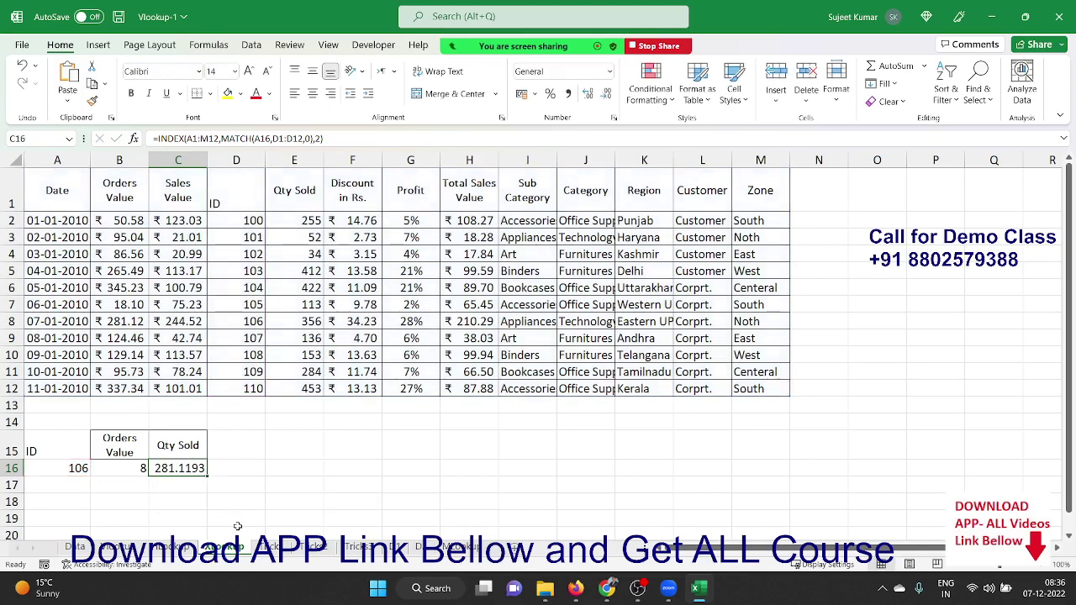
Enter =OFFSET(A1,9,2) in D16
{"action": "type", "text": "=of"}
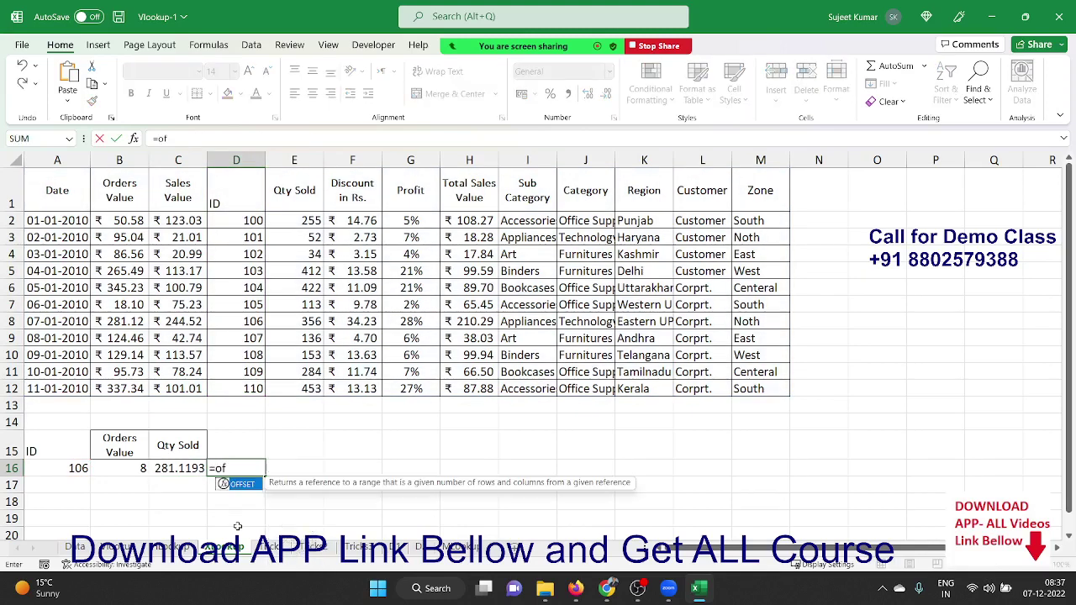
{"action": "key", "text": "Tab"}
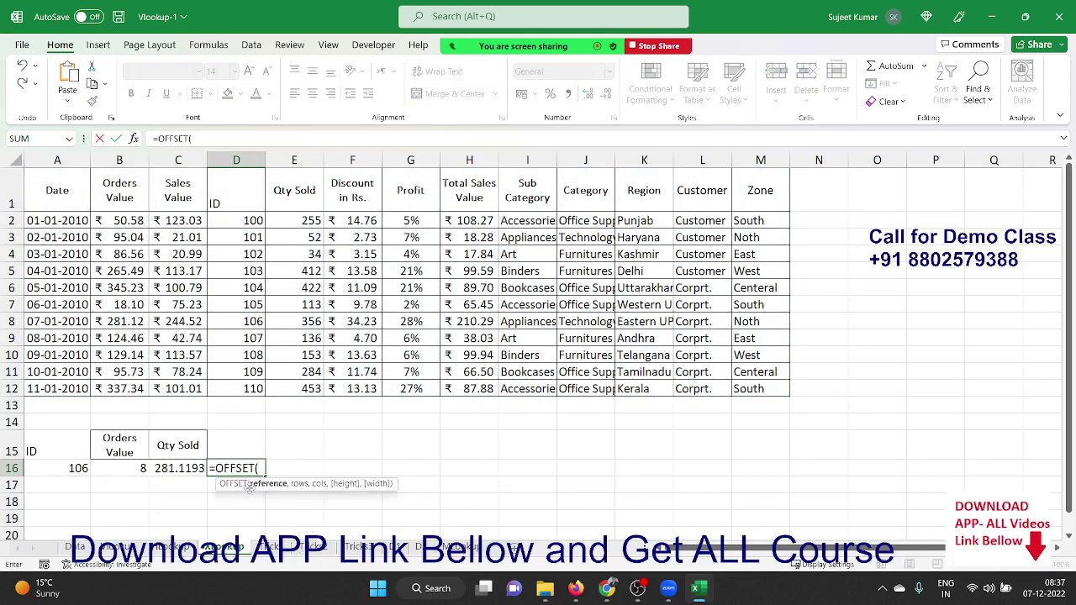
{"action": "left_click", "coordinate": [66, 199]}
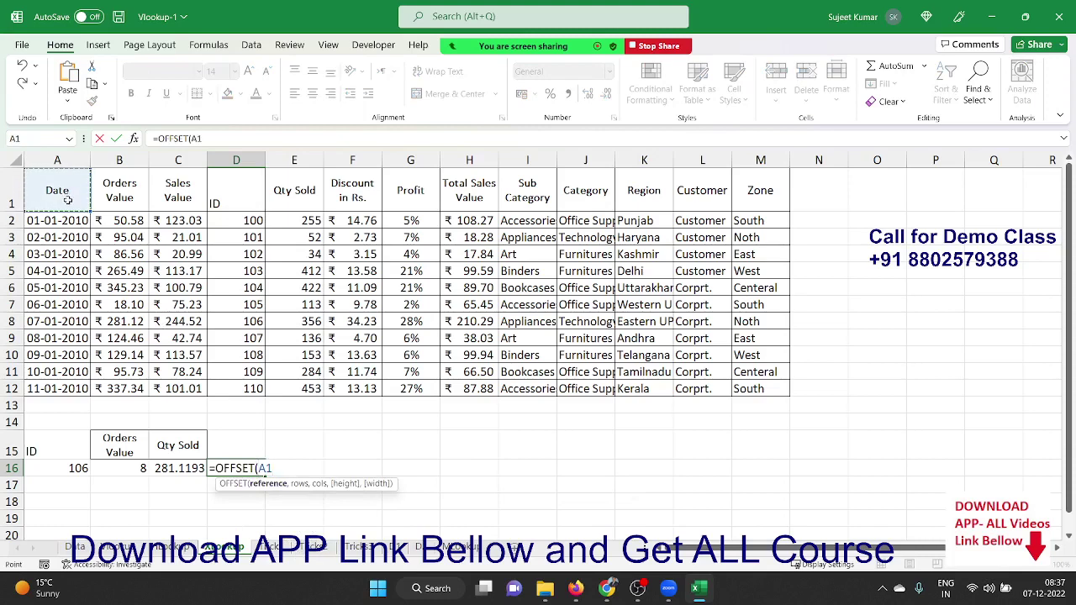
{"action": "type", "text": ","}
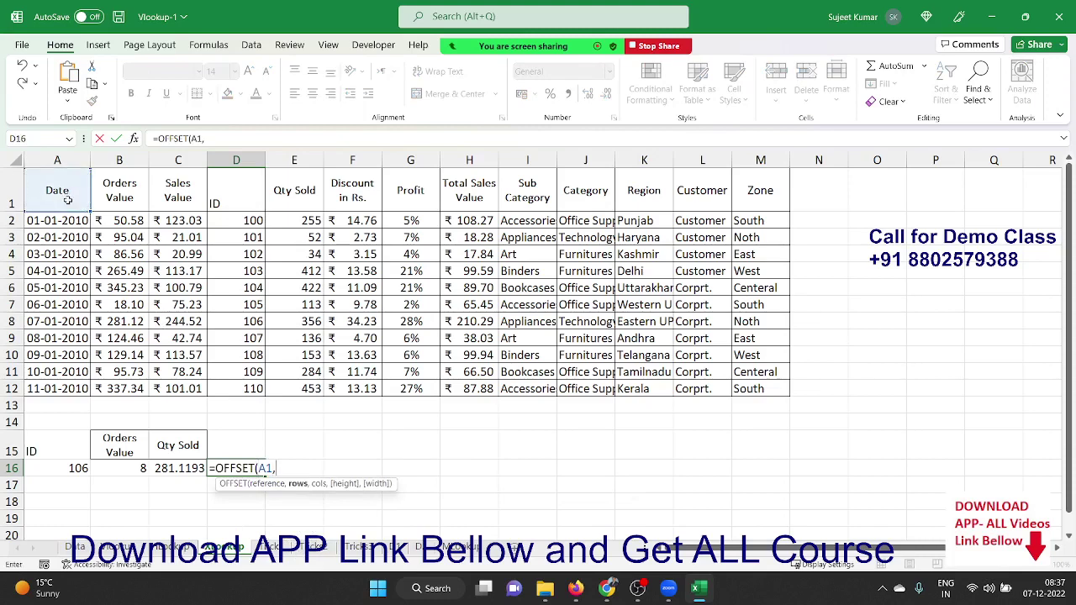
{"action": "type", "text": "9,"}
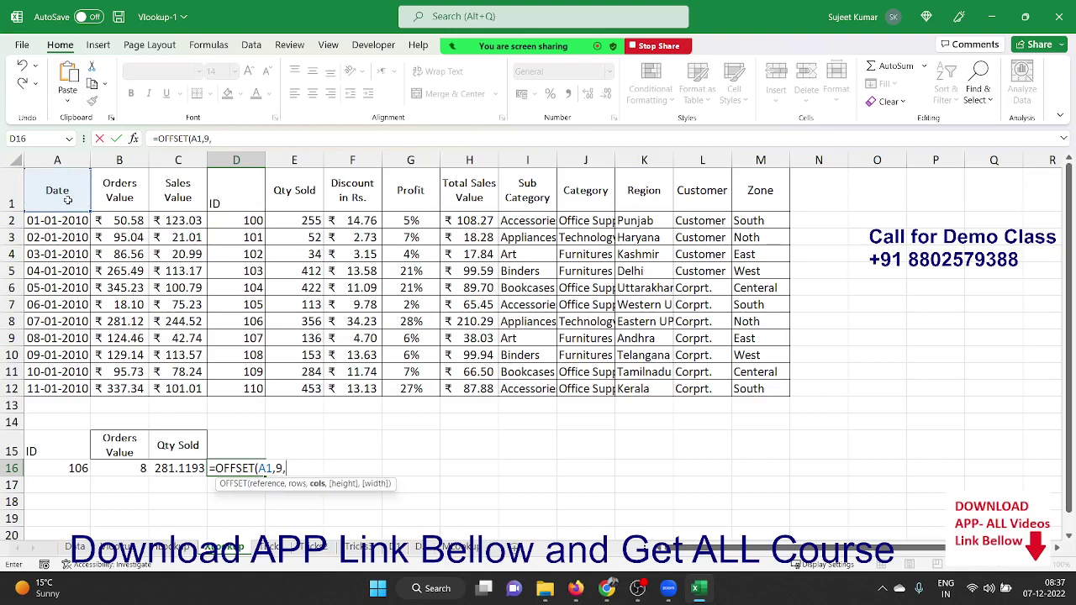
{"action": "type", "text": "2"}
{"action": "key", "text": "Return"}
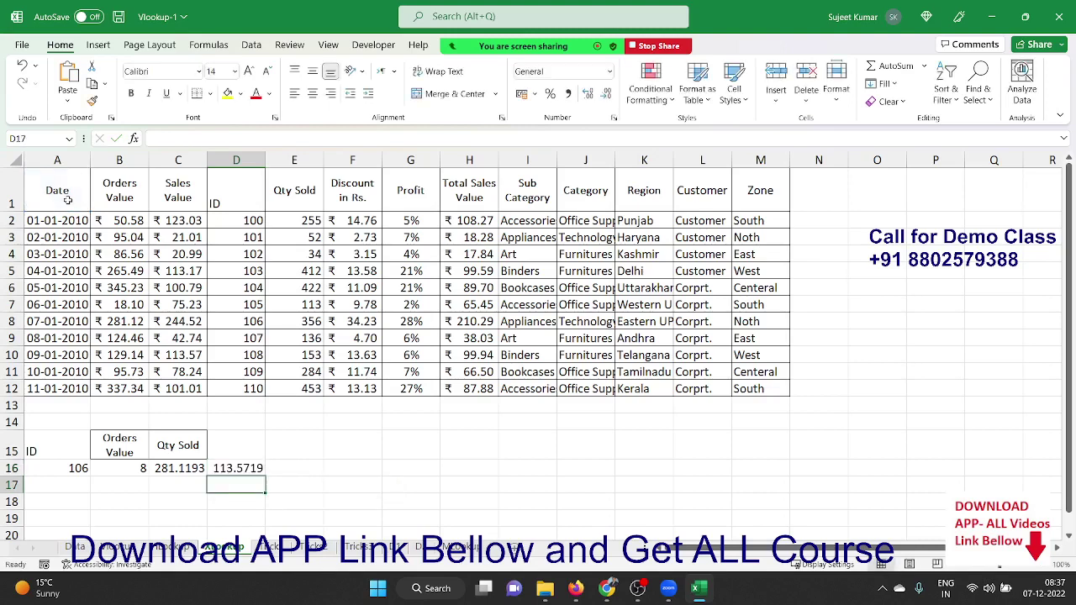
Revise D16's formula to =OFFSET(A1,8,1), returning 124.4579
{"action": "key", "text": "Up"}
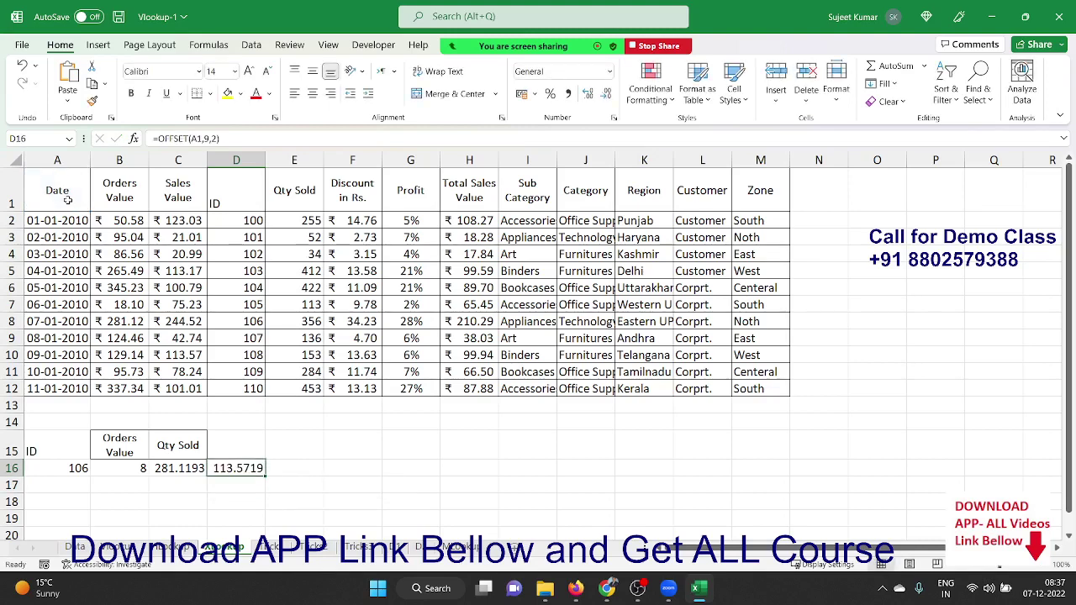
{"action": "key", "text": "F2"}
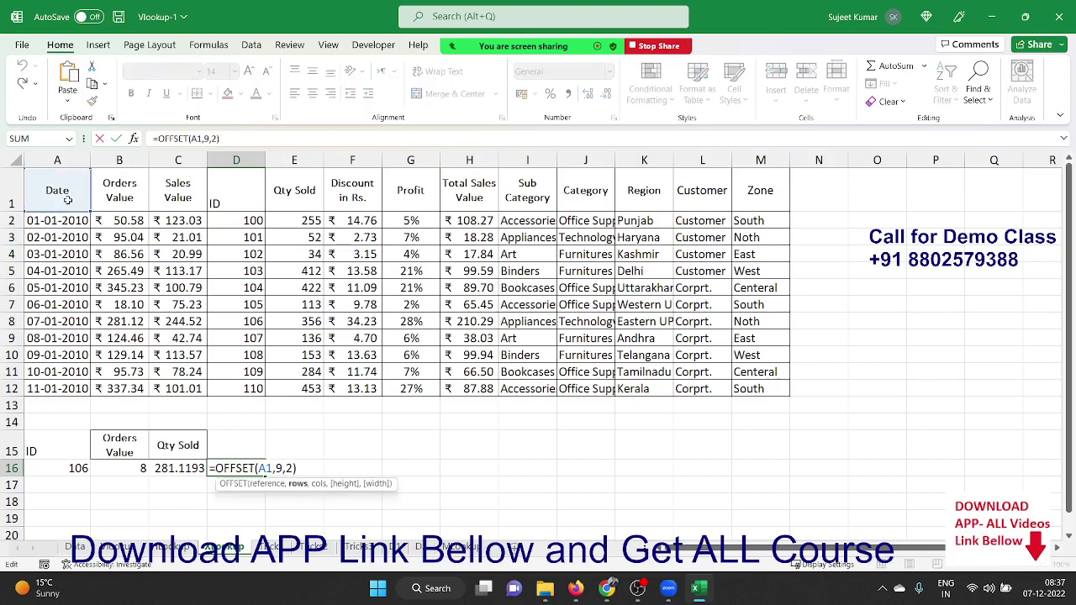
{"action": "key", "text": "BackSpace"}
{"action": "type", "text": "8"}
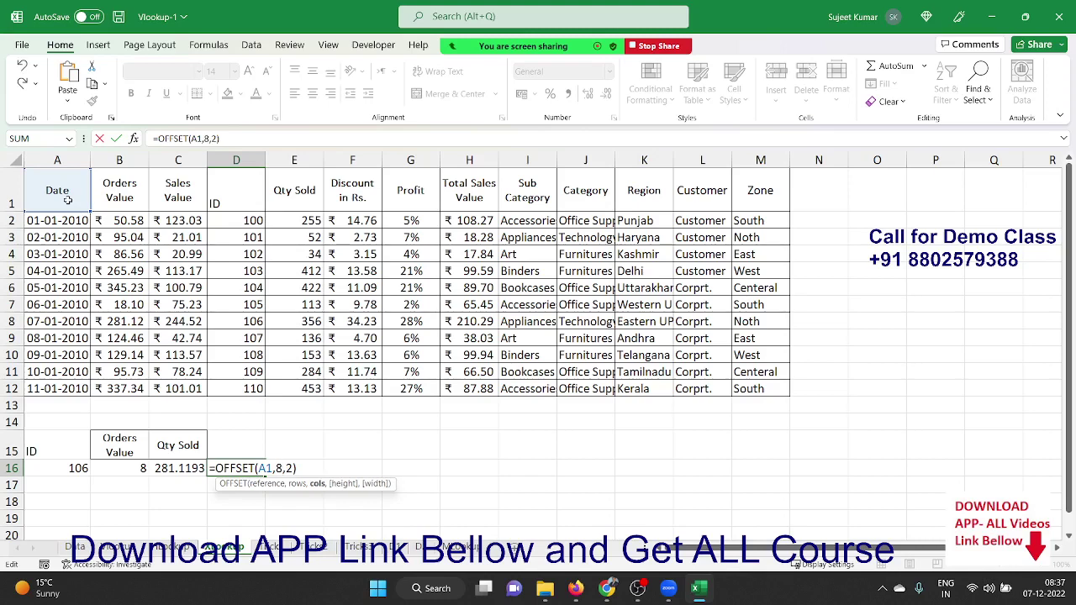
{"action": "key", "text": "BackSpace"}
{"action": "type", "text": "1"}
{"action": "key", "text": "Return"}
Trace the offset from A1 down to row 9 and across to B9's Orders Value
{"action": "key", "text": "Up"}
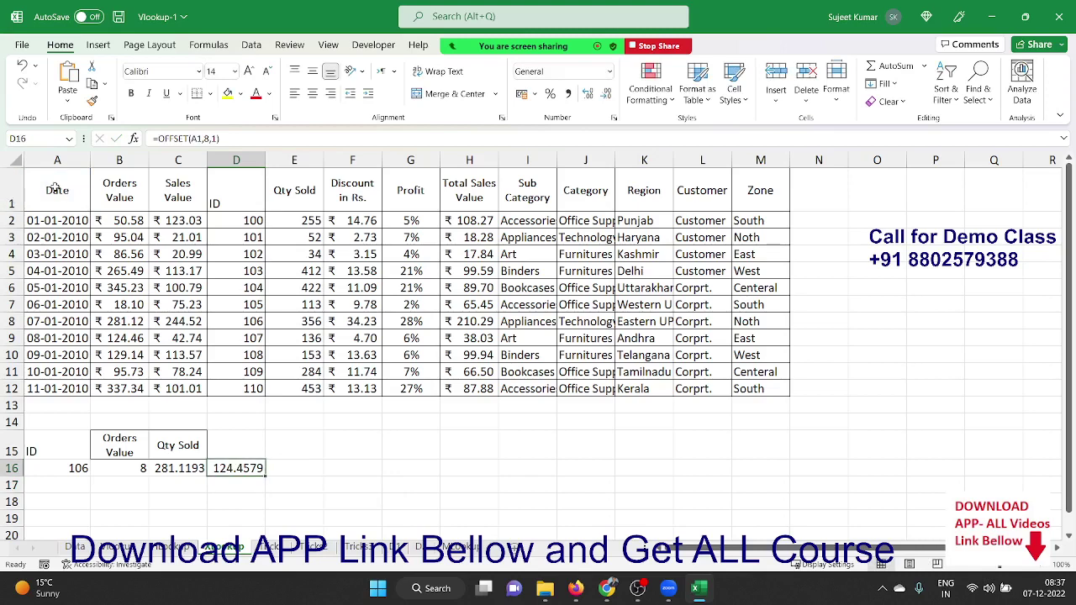
{"action": "left_click", "coordinate": [55, 188]}
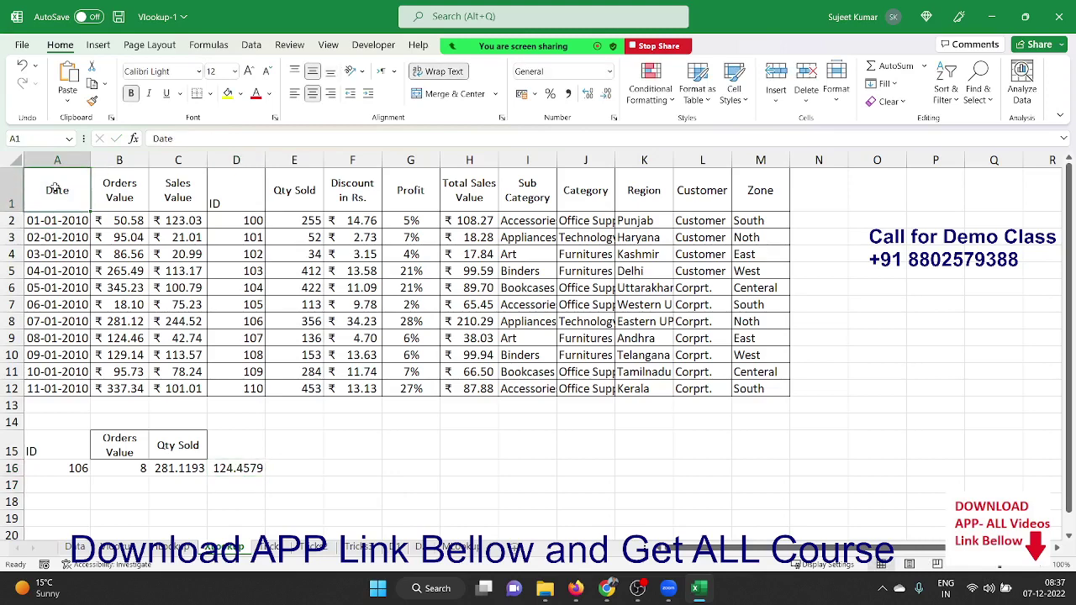
{"action": "key", "text": "Down"}
{"action": "key", "text": "Down"}
{"action": "key", "text": "Down"}
{"action": "key", "text": "Down"}
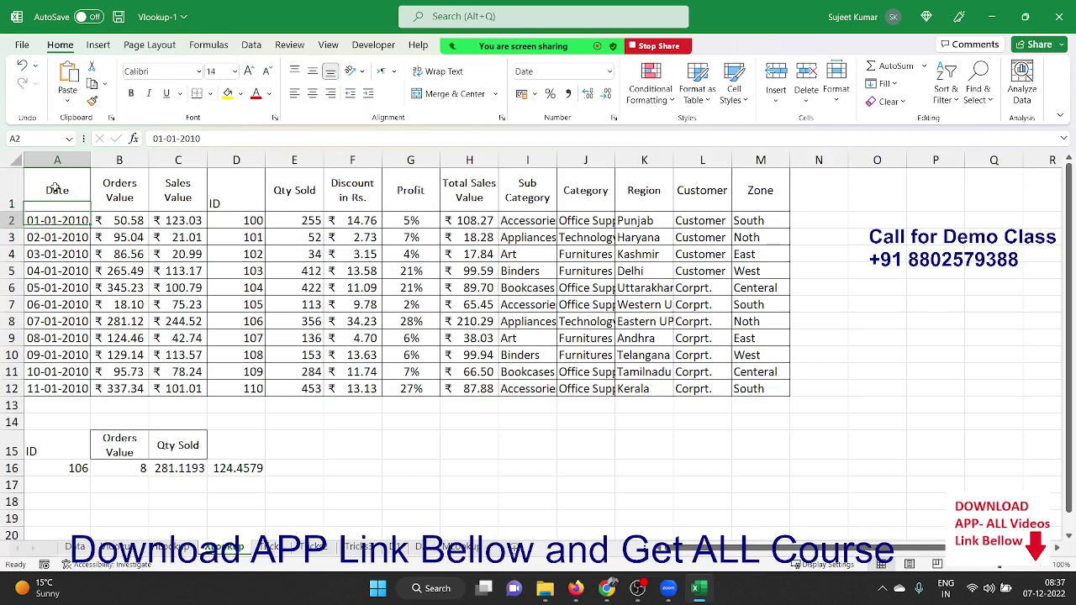
{"action": "key", "text": "Down"}
{"action": "key", "text": "Down"}
{"action": "key", "text": "Down"}
{"action": "key", "text": "Down"}
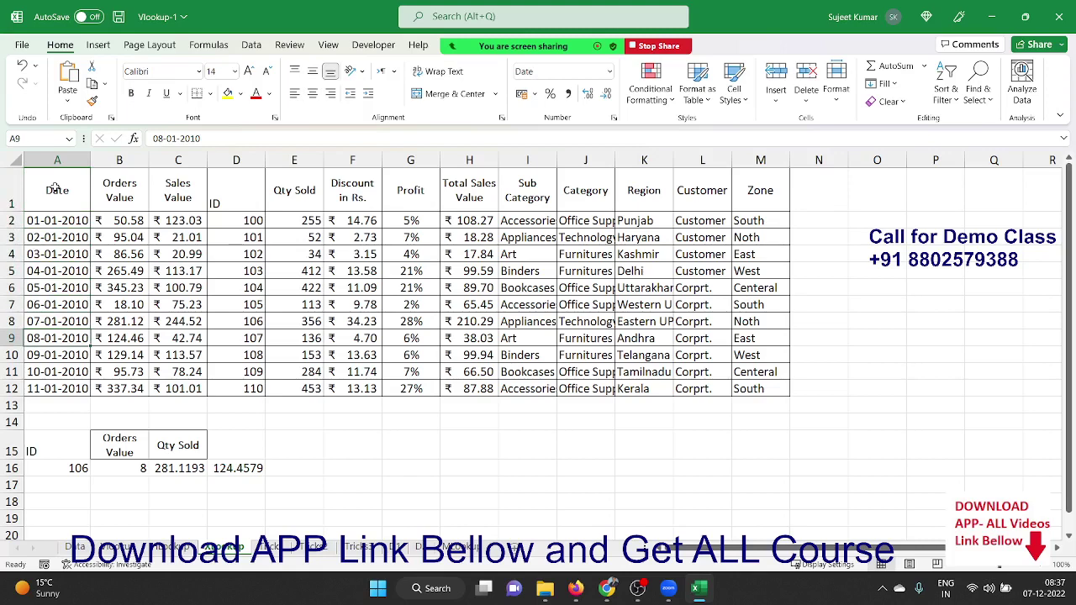
{"action": "key", "text": "Right"}
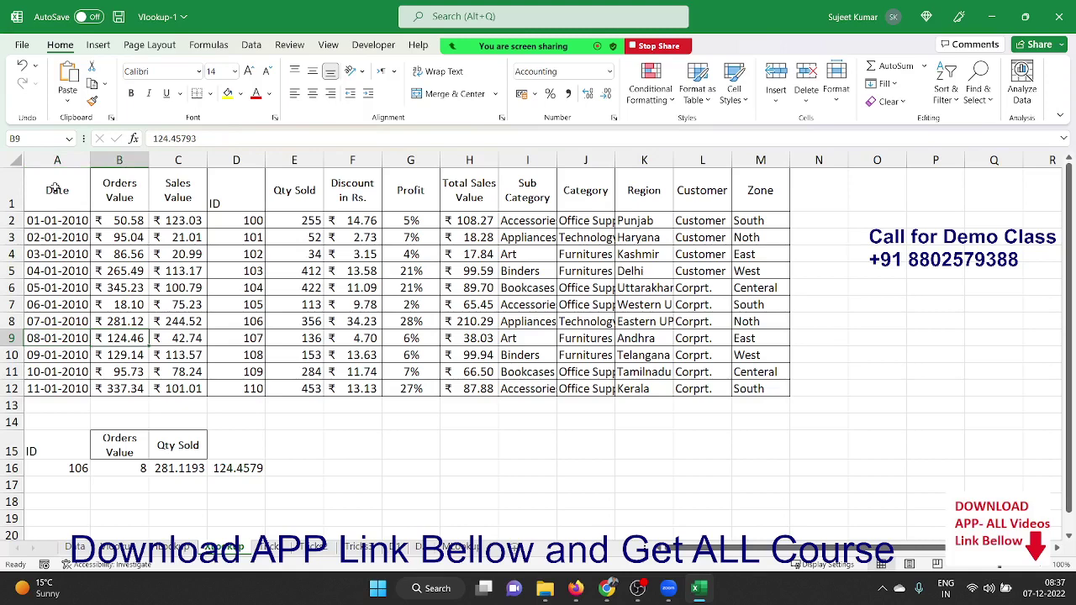
Copy the MATCH(A16,D1:D12,0) expression from B16's formula
{"action": "left_click", "coordinate": [134, 468]}
{"action": "double_click", "coordinate": [137, 468]}
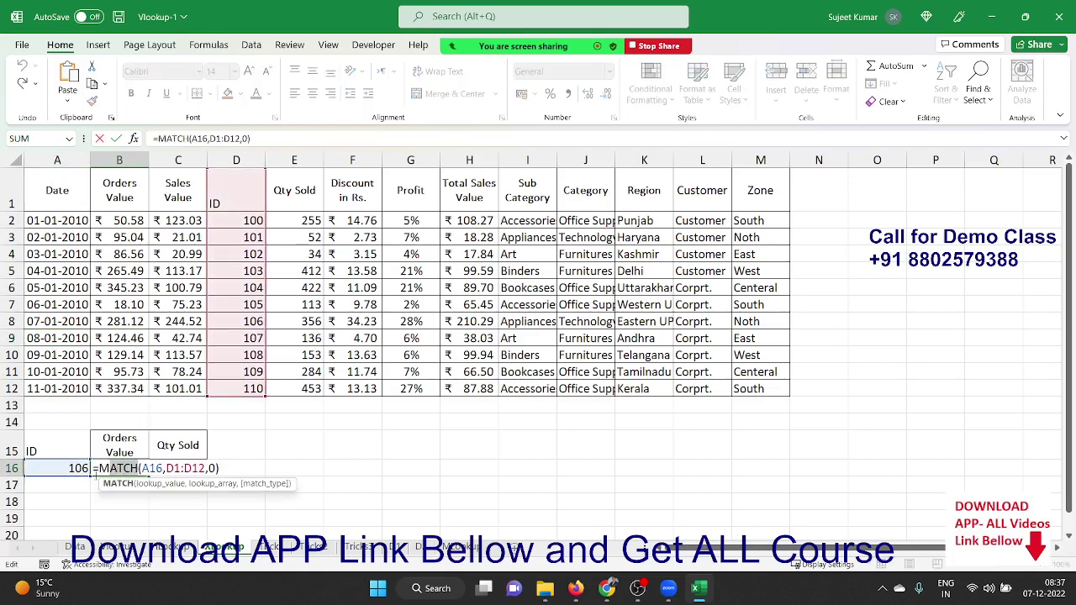
{"action": "left_click_drag", "start_coordinate": [94, 469], "coordinate": [221, 469]}
{"action": "key", "text": "ctrl+c"}
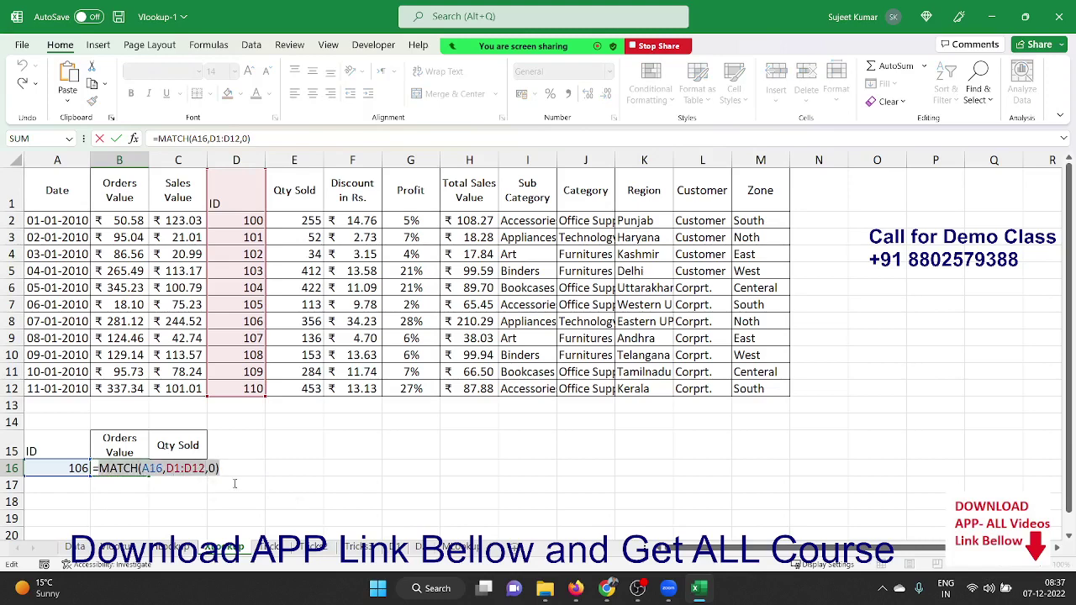
{"action": "key", "text": "Return"}
Replace D16's row offset 8 with MATCH(A16,D1:D12,0)-1, returning 281.1193
{"action": "double_click", "coordinate": [227, 468]}
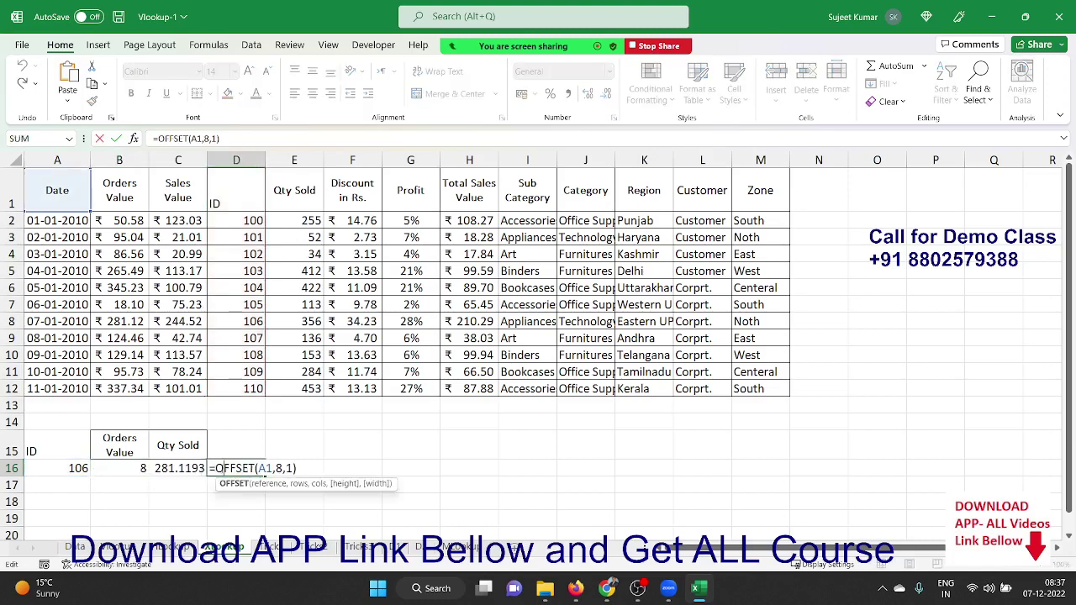
{"action": "double_click", "coordinate": [278, 468]}
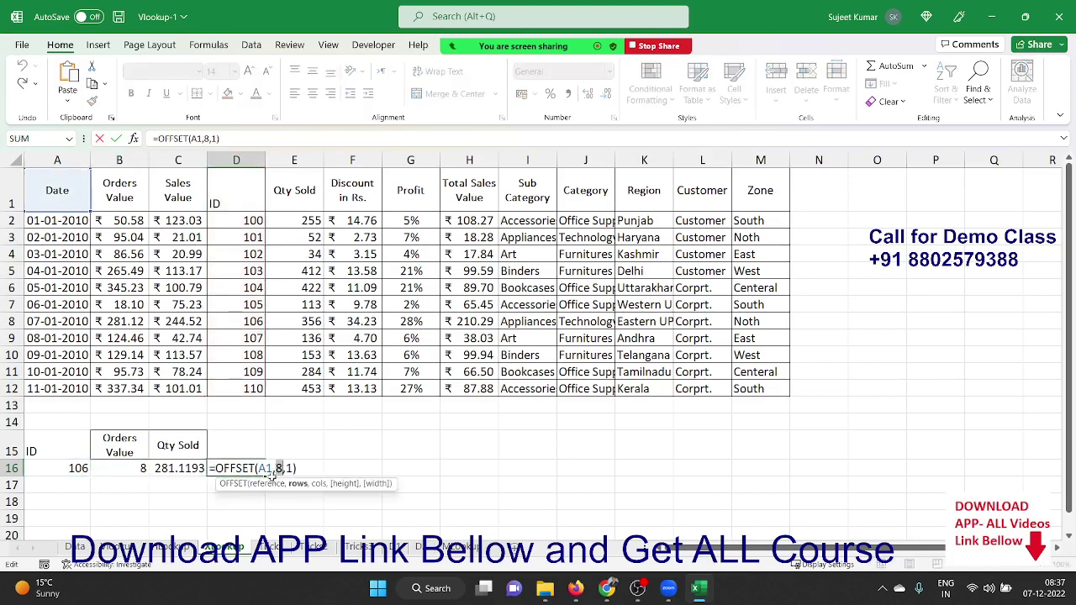
{"action": "key", "text": "ctrl+v"}
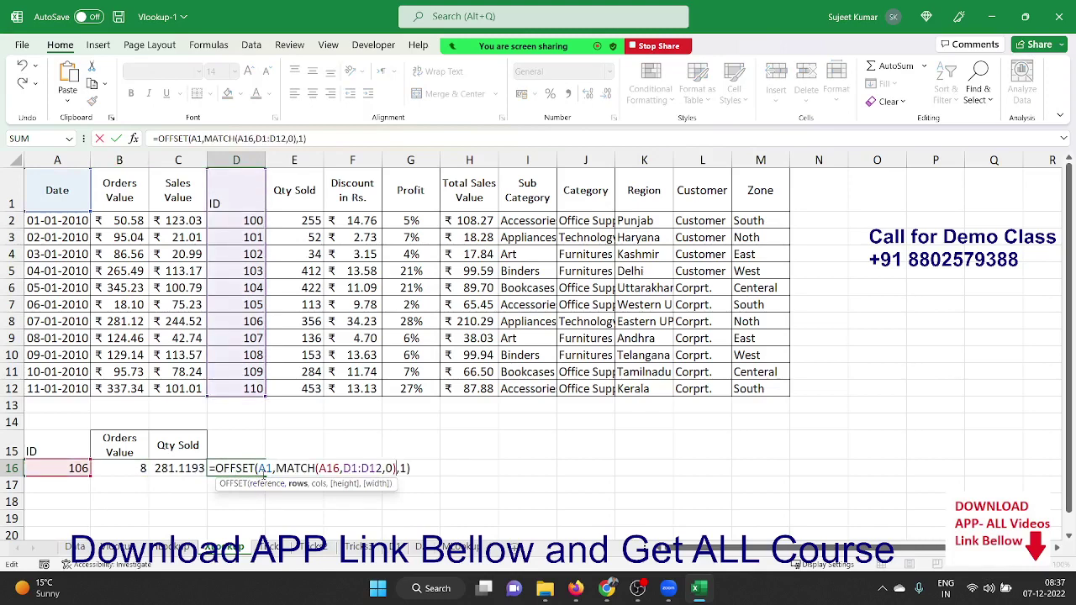
{"action": "type", "text": "-1"}
{"action": "key", "text": "ctrl+Return"}
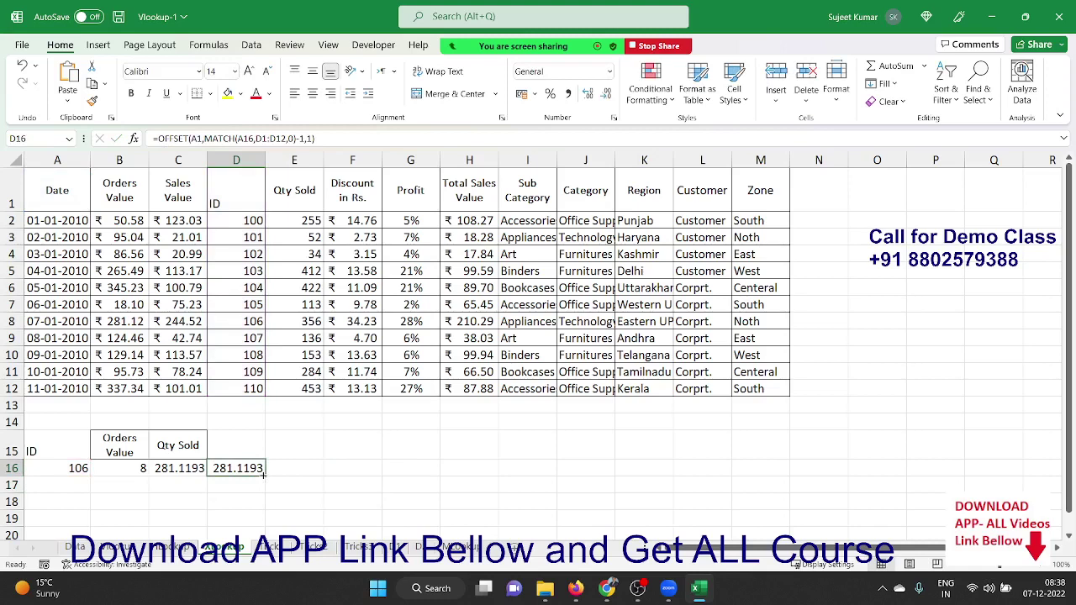
{"action": "key", "text": "F2"}
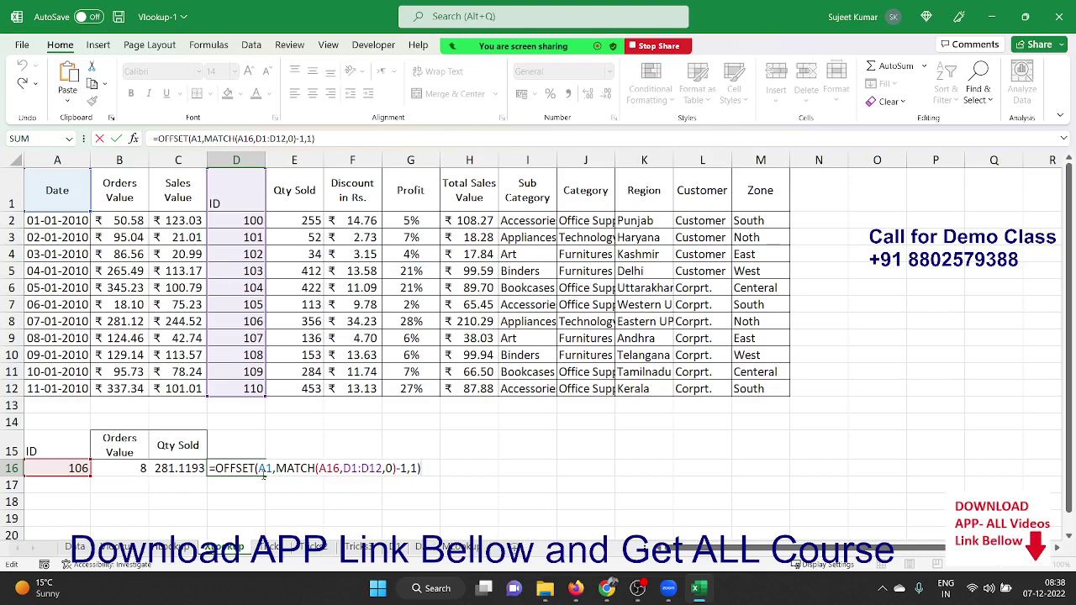
{"action": "key", "text": "Return"}
On the names-and-cities sheet, clear helper column A
{"action": "left_click", "coordinate": [269, 547]}
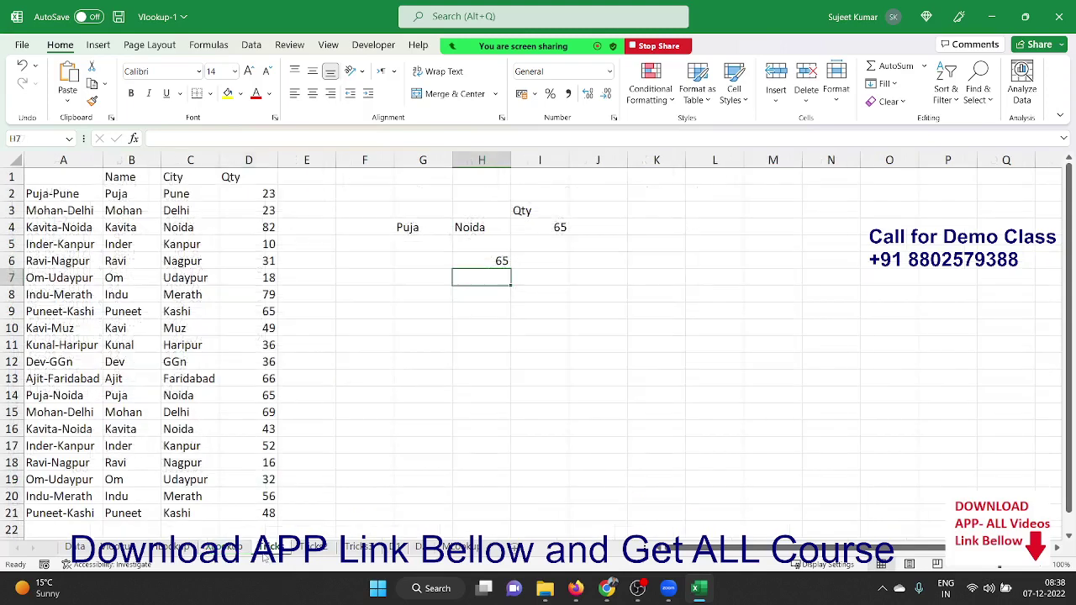
{"action": "left_click", "coordinate": [391, 238]}
{"action": "left_click", "coordinate": [78, 162]}
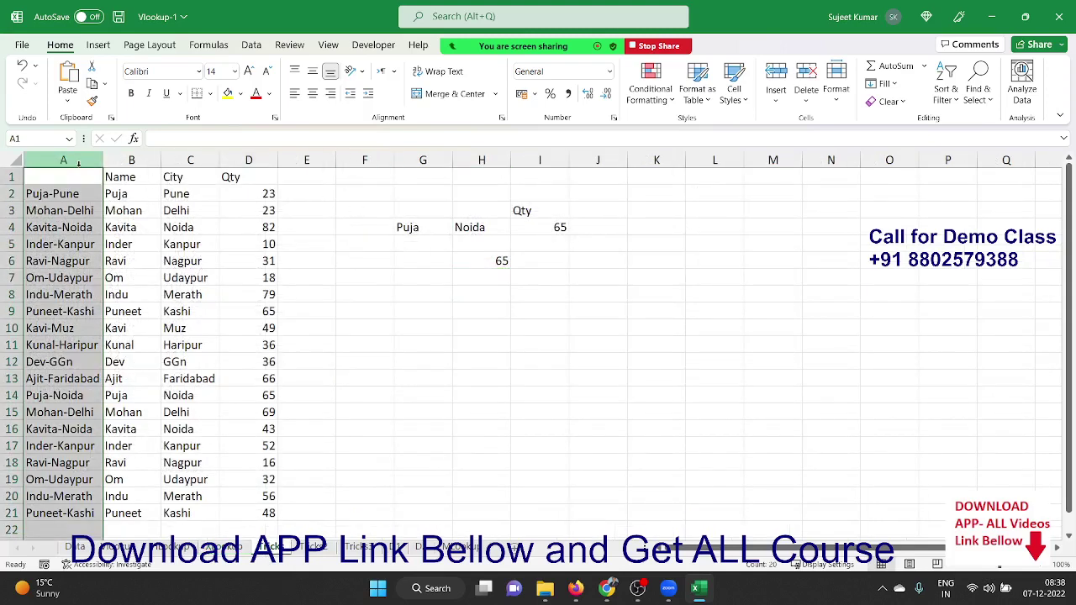
{"action": "key", "text": "Delete"}
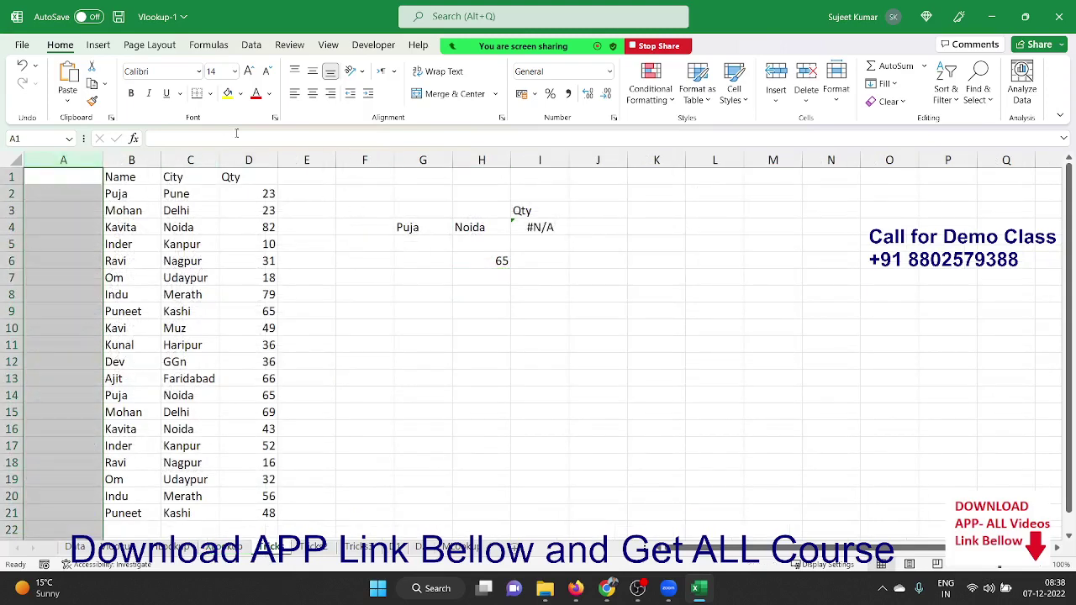
Delete the VLOOKUP in I4 and the XLOOKUP result in H6
{"action": "left_click", "coordinate": [564, 224]}
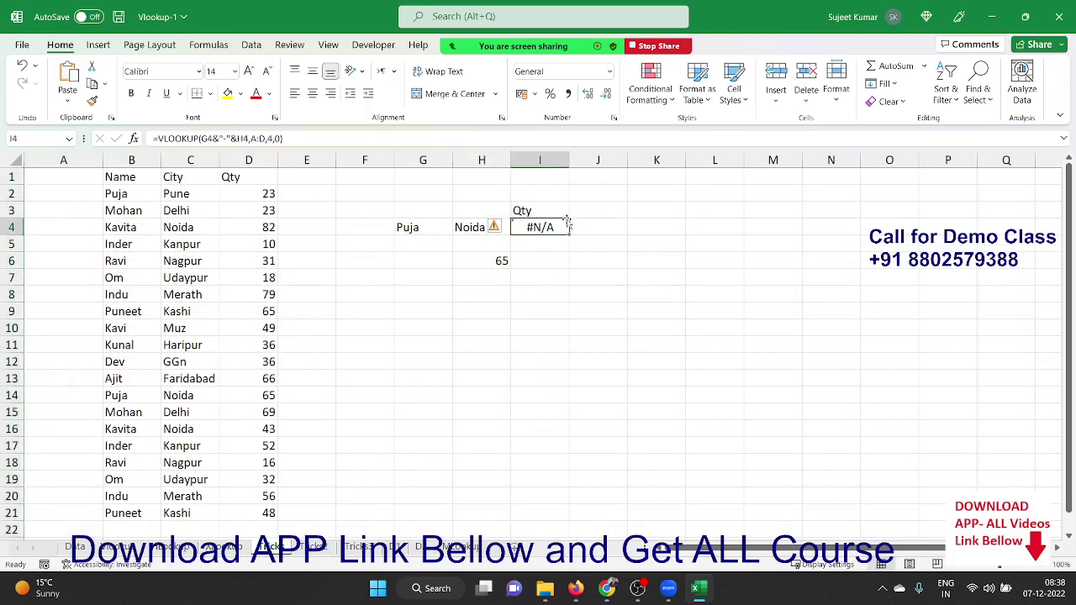
{"action": "key", "text": "Delete"}
{"action": "key", "text": "Left"}
{"action": "key", "text": "Left"}
{"action": "key", "text": "Left"}
{"action": "key", "text": "Left"}
{"action": "key", "text": "Left"}
{"action": "key", "text": "Left"}
{"action": "key", "text": "Left"}
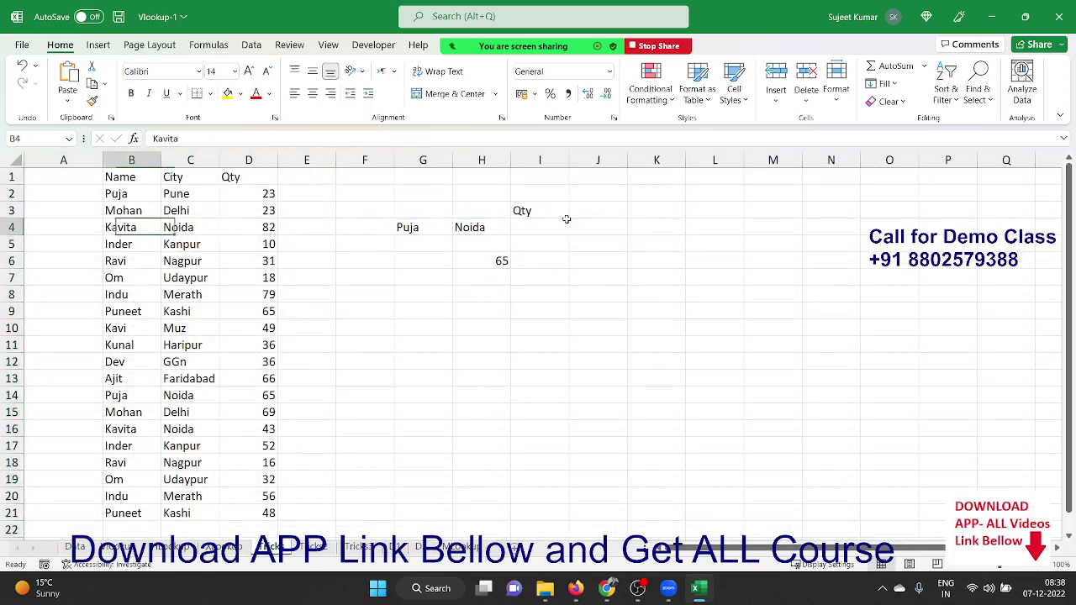
{"action": "key", "text": "Right"}
{"action": "key", "text": "ctrl+space"}
{"action": "key", "text": "Right"}
{"action": "key", "text": "ctrl+space"}
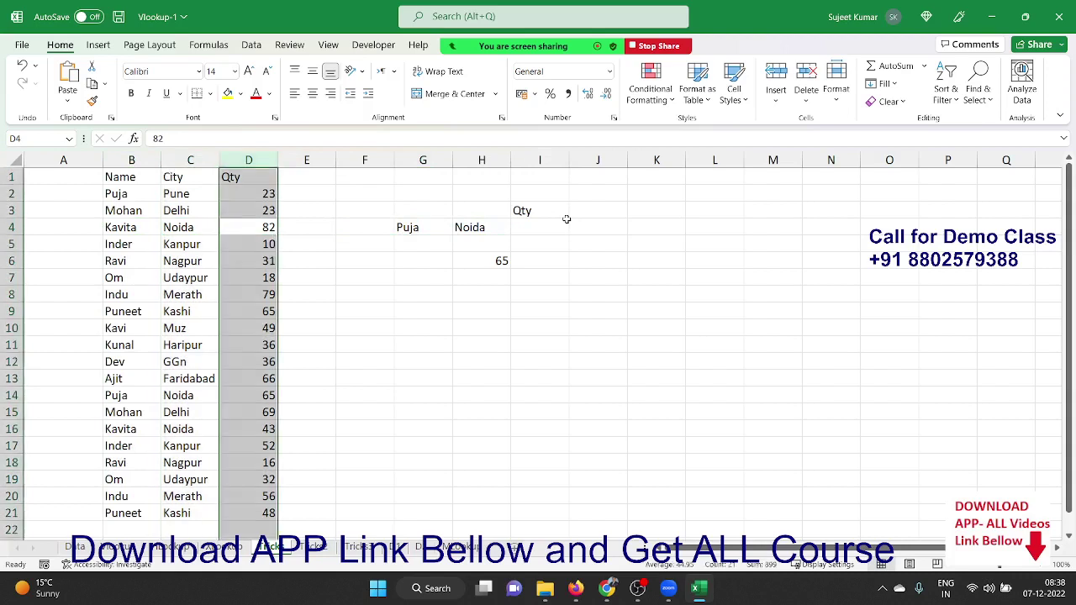
{"action": "key", "text": "Right"}
{"action": "key", "text": "Right"}
{"action": "key", "text": "Right"}
{"action": "key", "text": "Right"}
{"action": "key", "text": "Down"}
{"action": "key", "text": "Down"}
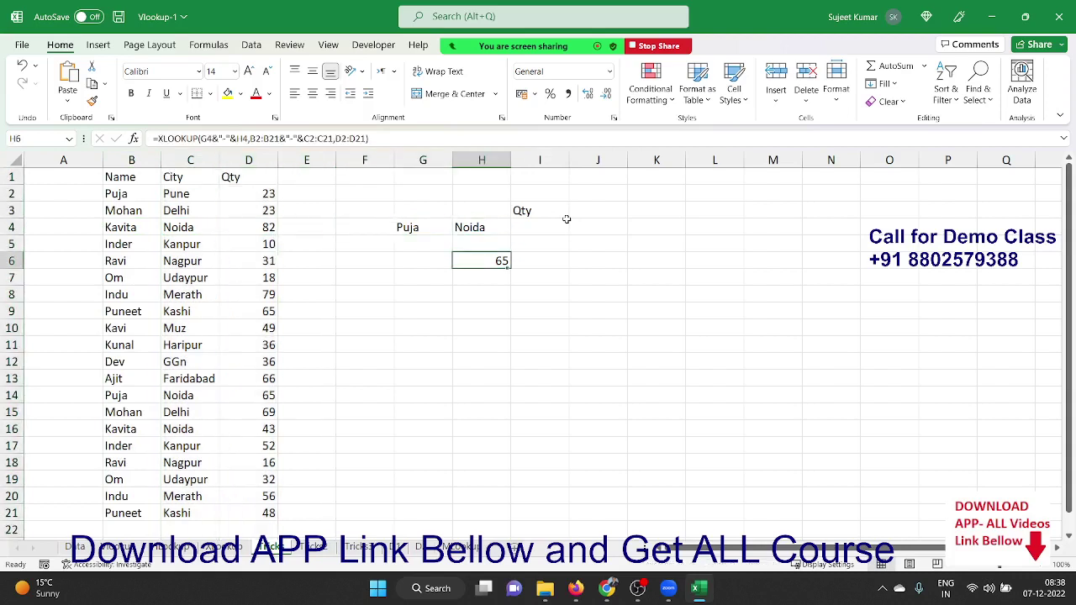
{"action": "key", "text": "Delete"}
Review the Puja and Noida criteria in G4:H4 beside the empty Qty cell I4
{"action": "key", "text": "Up"}
{"action": "key", "text": "Up"}
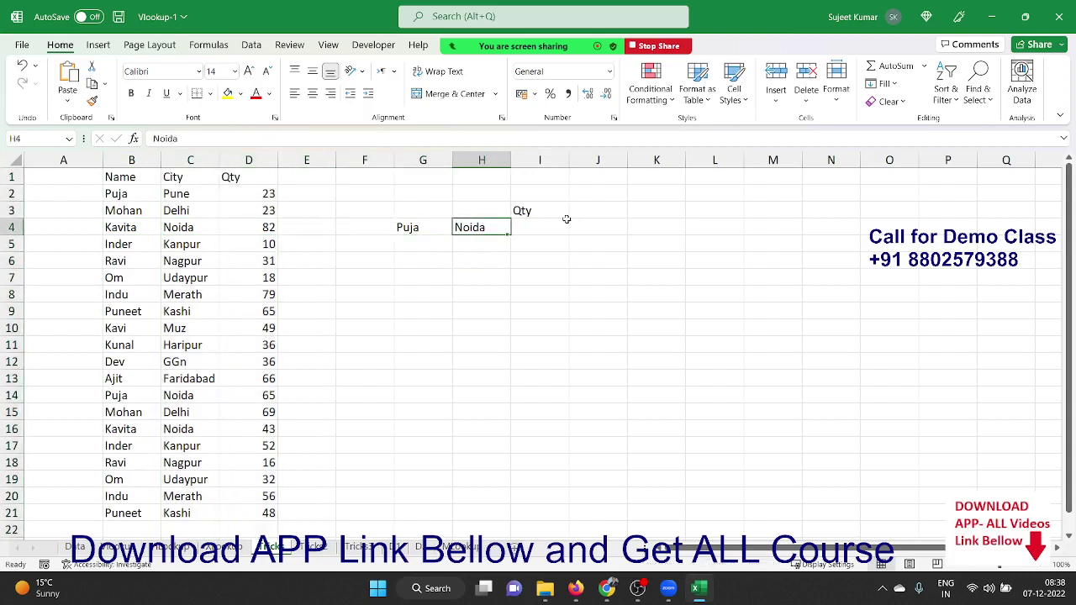
{"action": "key", "text": "Right"}
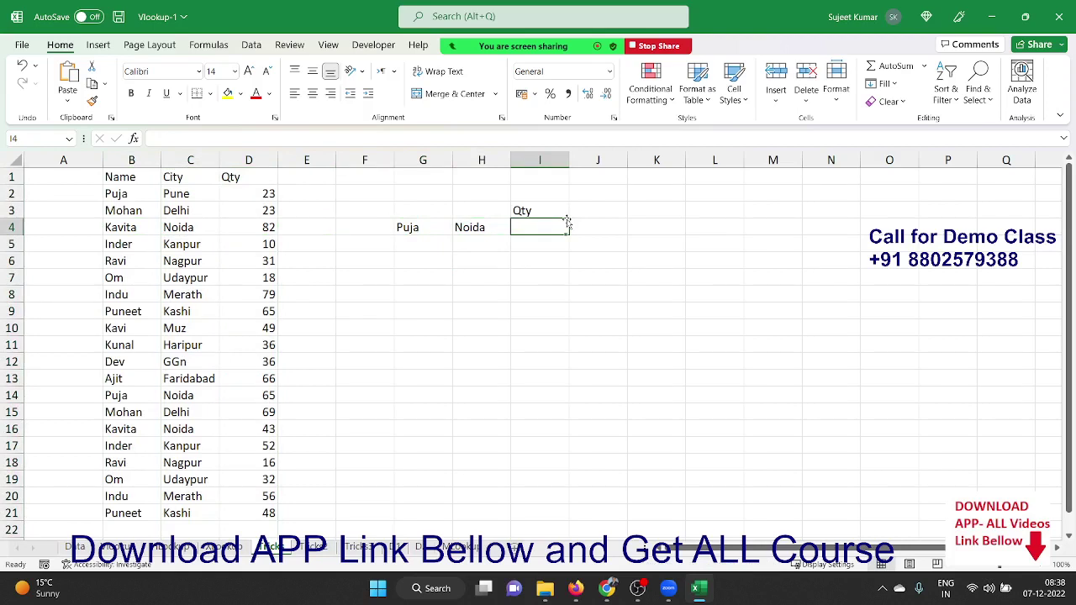
{"action": "key", "text": "Left"}
{"action": "key", "text": "Right"}
{"action": "key", "text": "Left"}
{"action": "key", "text": "Left"}
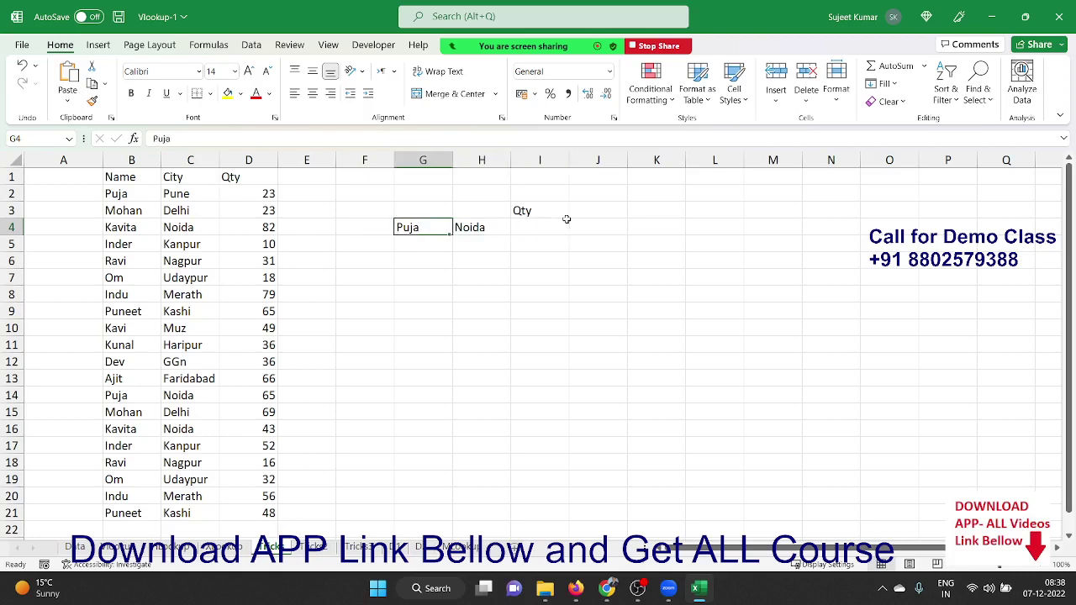
{"action": "key", "text": "Right"}
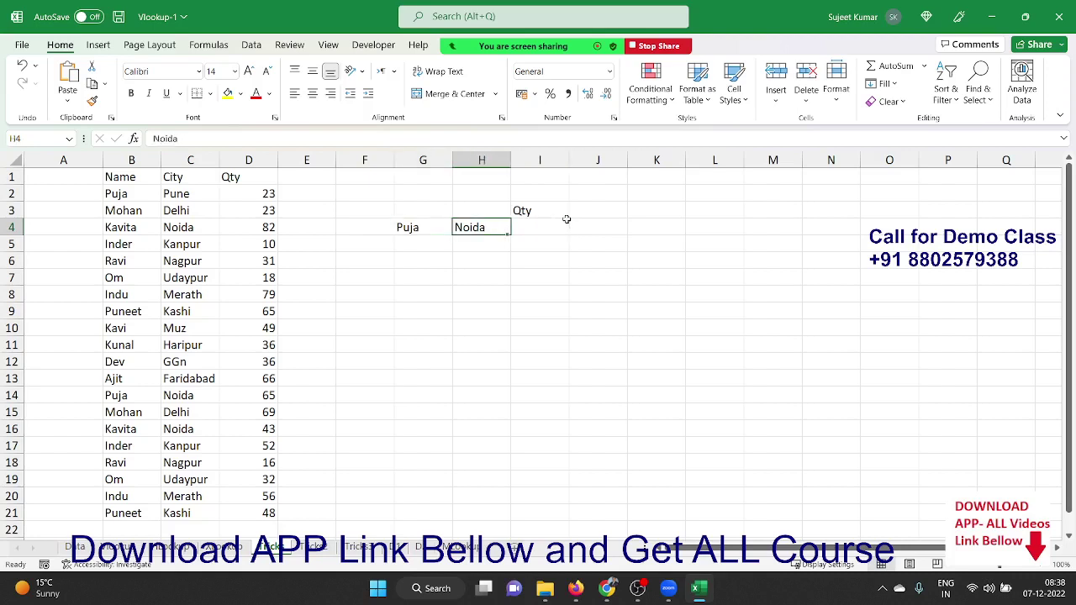
{"action": "key", "text": "Left"}
{"action": "key", "text": "shift+Right"}
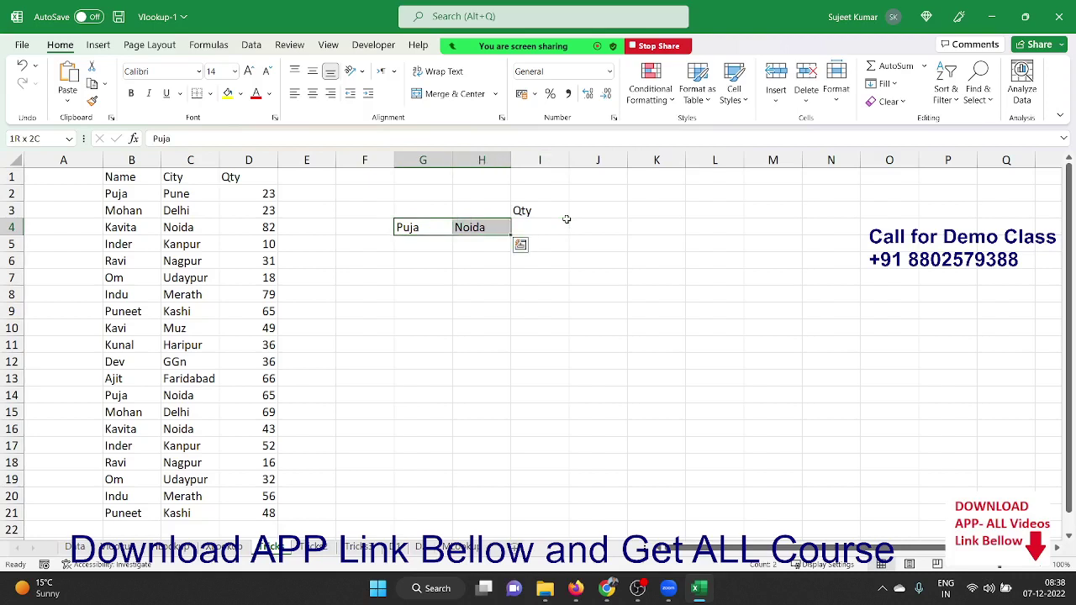
Trace the Name and Qty columns to the Puja-Noida quantity 65 in D14
{"action": "key", "text": "Left"}
{"action": "key", "text": "Left"}
{"action": "key", "text": "Left"}
{"action": "key", "text": "Left"}
{"action": "key", "text": "Left"}
{"action": "key", "text": "Left"}
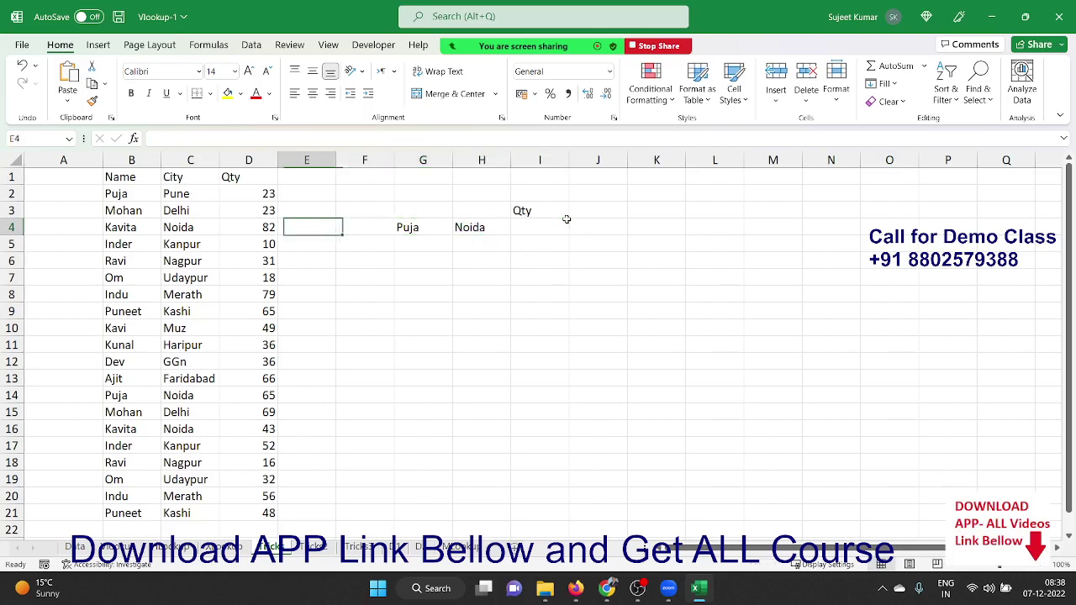
{"action": "key", "text": "Up"}
{"action": "key", "text": "Right"}
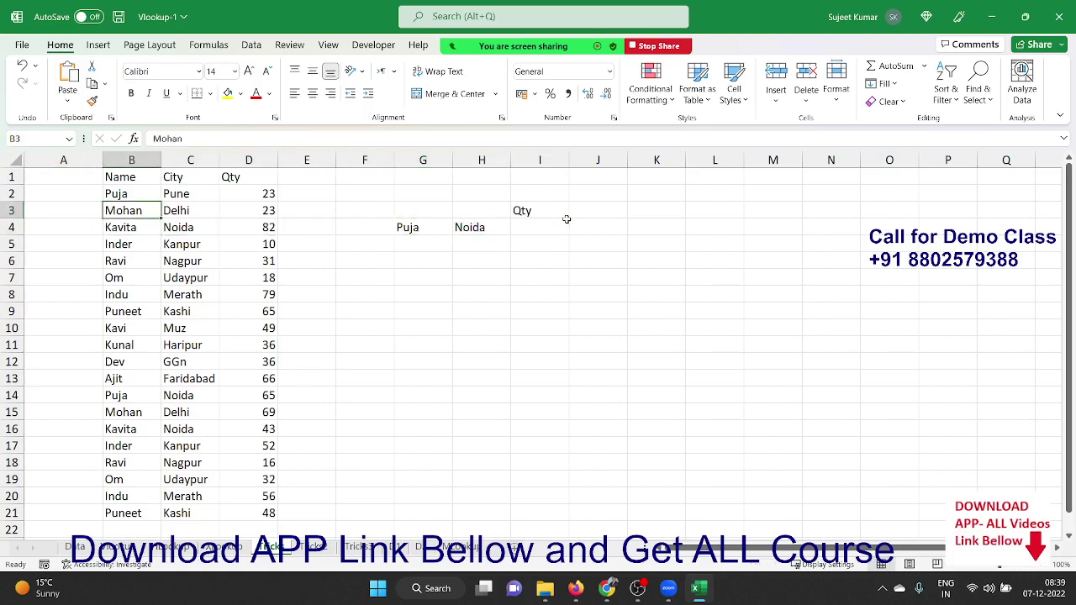
{"action": "key", "text": "Down"}
{"action": "key", "text": "Down"}
{"action": "key", "text": "Down"}
{"action": "key", "text": "Down"}
{"action": "key", "text": "Down"}
{"action": "key", "text": "Down"}
{"action": "key", "text": "Down"}
{"action": "key", "text": "Down"}
{"action": "key", "text": "Down"}
{"action": "key", "text": "Down"}
{"action": "key", "text": "Down"}
{"action": "key", "text": "Down"}
{"action": "key", "text": "Down"}
{"action": "key", "text": "Up"}
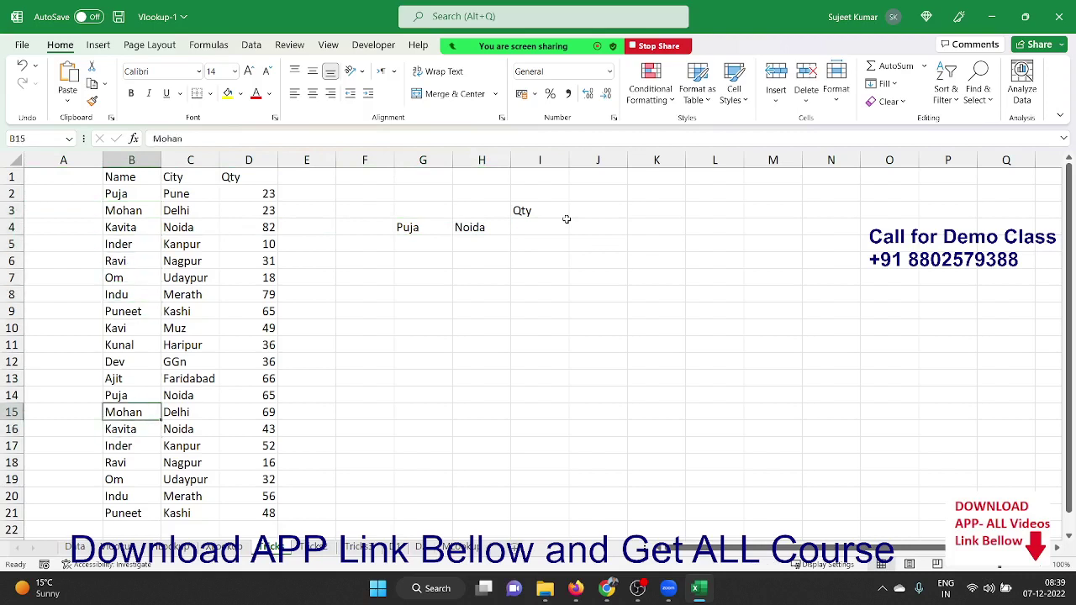
{"action": "key", "text": "Up"}
{"action": "key", "text": "Up"}
{"action": "key", "text": "Up"}
{"action": "key", "text": "Up"}
{"action": "key", "text": "Up"}
{"action": "key", "text": "Up"}
{"action": "key", "text": "Up"}
{"action": "key", "text": "Up"}
{"action": "key", "text": "Up"}
{"action": "key", "text": "Up"}
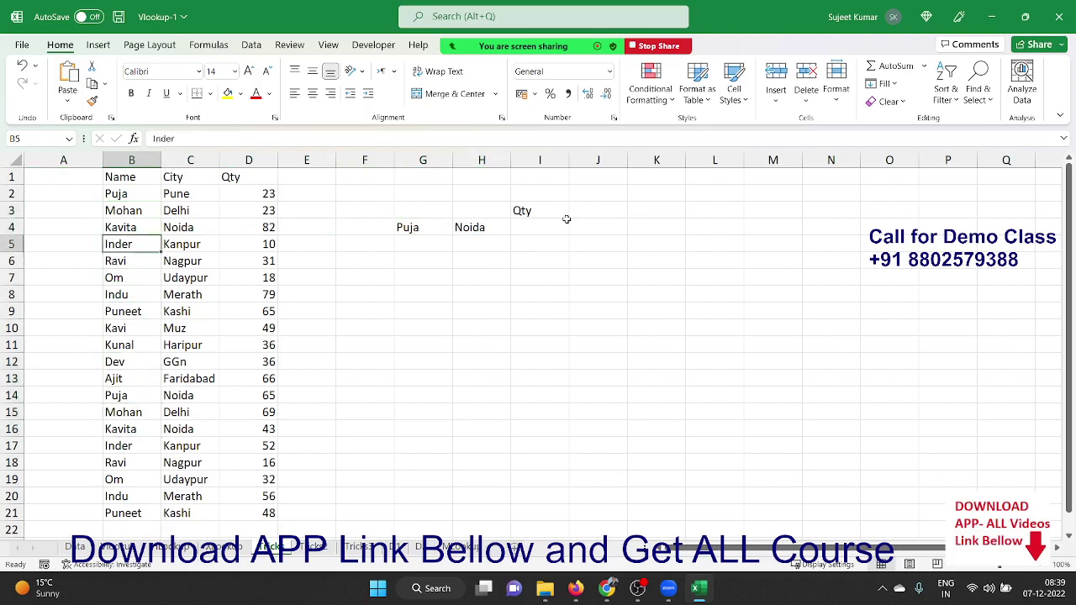
{"action": "key", "text": "Up"}
{"action": "key", "text": "Up"}
{"action": "key", "text": "Up"}
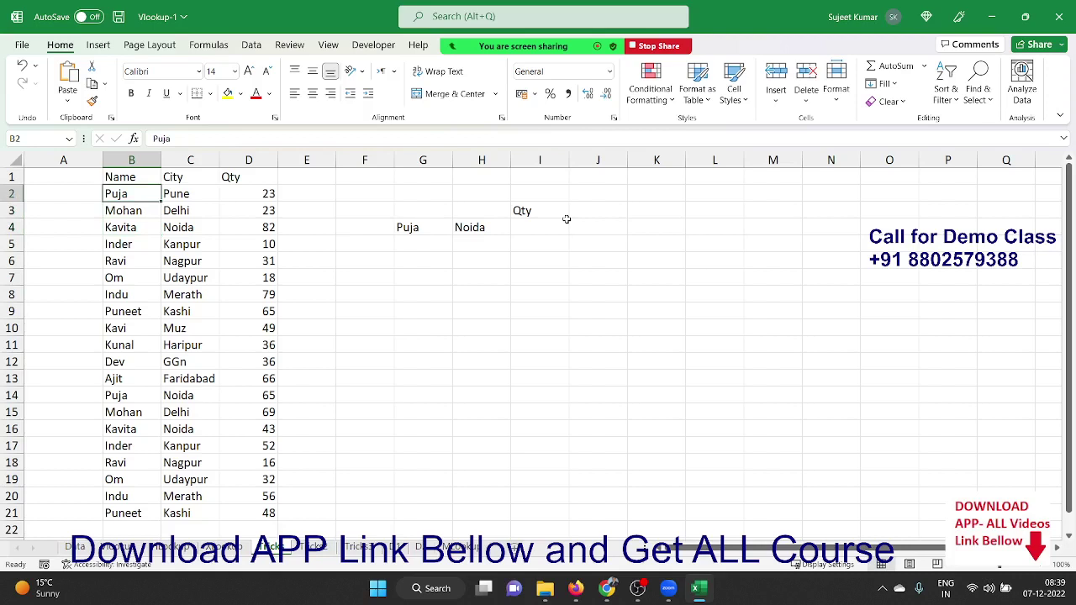
{"action": "key", "text": "Right"}
{"action": "key", "text": "Right"}
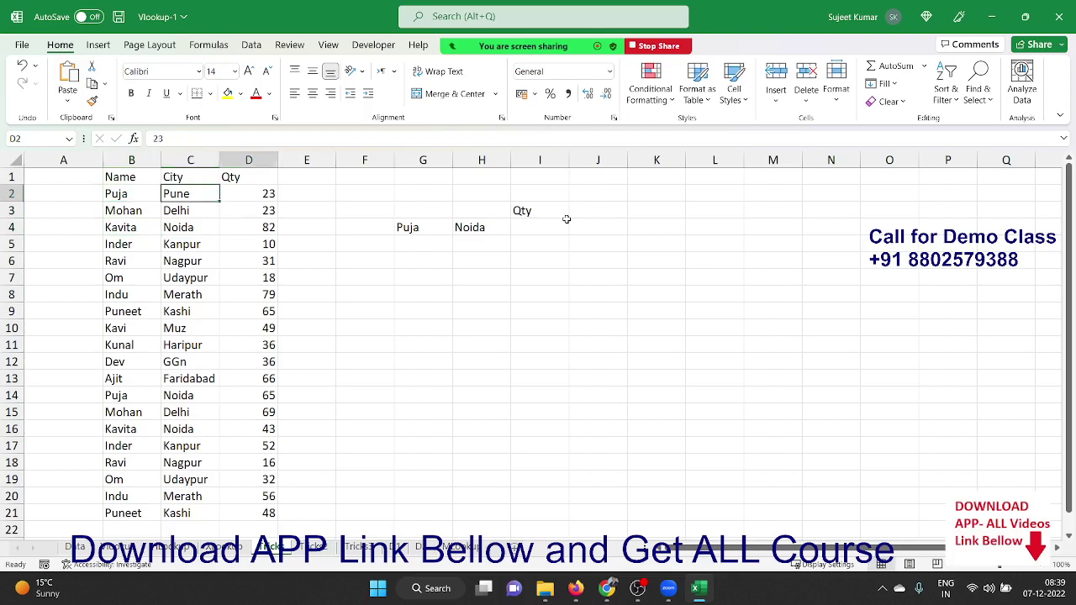
{"action": "key", "text": "Down"}
{"action": "key", "text": "Down"}
{"action": "key", "text": "Down"}
{"action": "key", "text": "Down"}
{"action": "key", "text": "Down"}
{"action": "key", "text": "Down"}
{"action": "key", "text": "Down"}
{"action": "key", "text": "Down"}
{"action": "key", "text": "Down"}
{"action": "key", "text": "Down"}
{"action": "key", "text": "Down"}
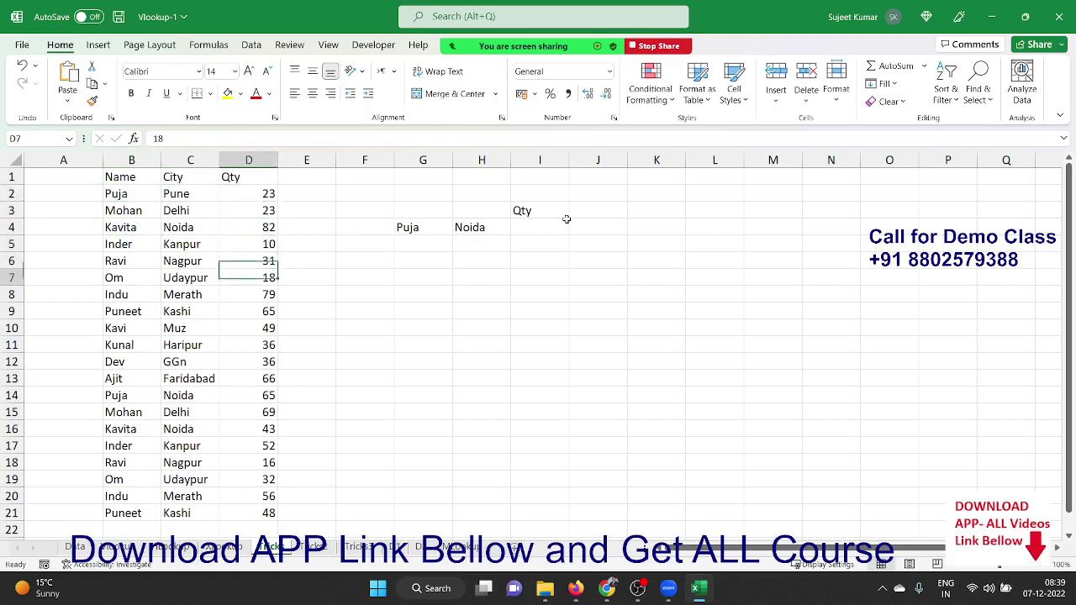
{"action": "key", "text": "Down"}
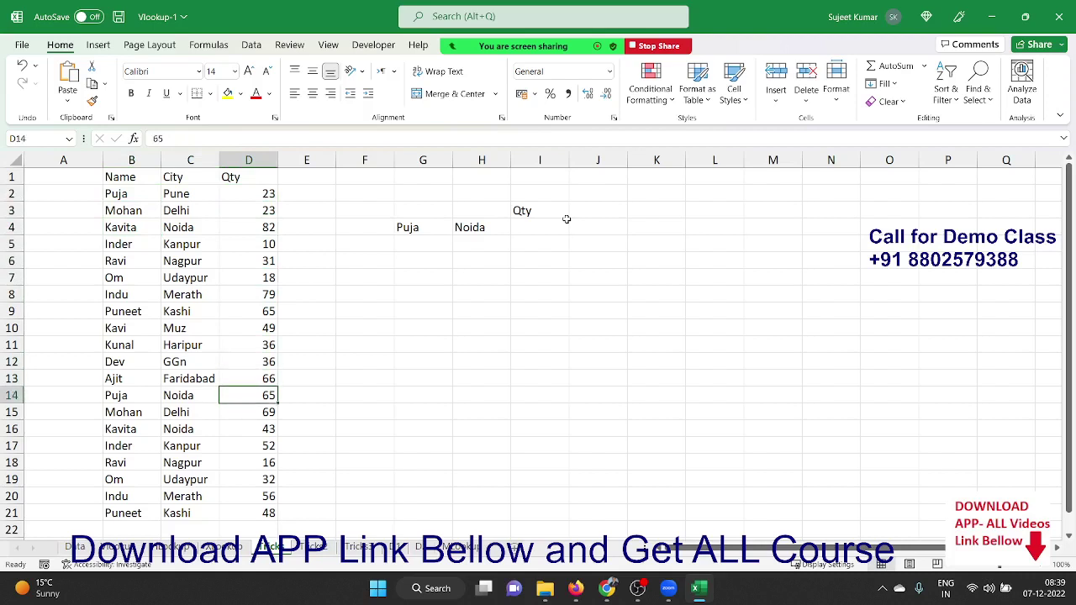
{"action": "left_click", "coordinate": [54, 201]}
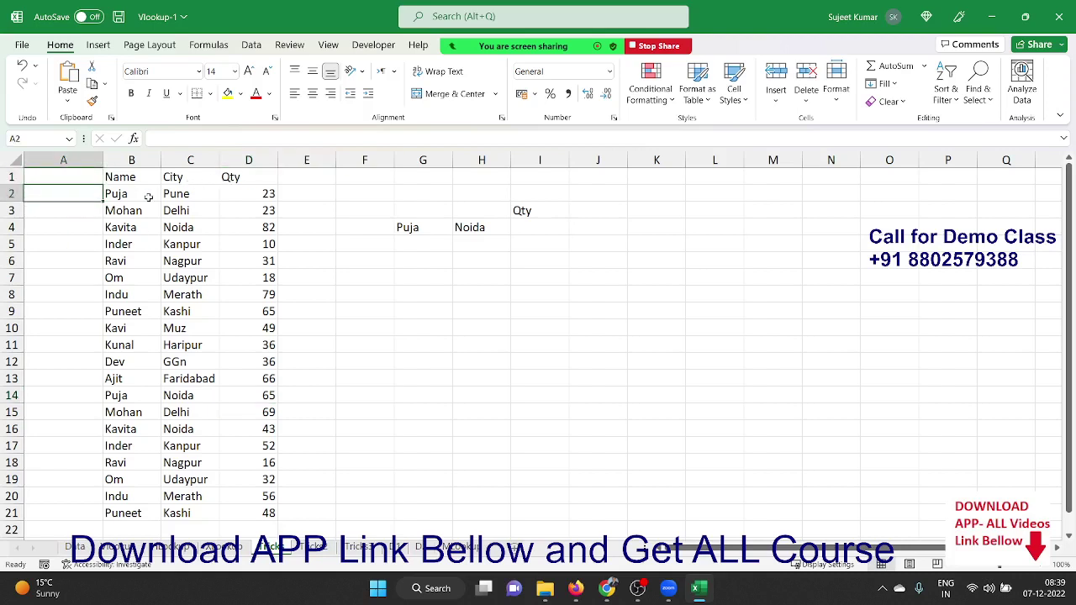
{"action": "type", "text": "="}
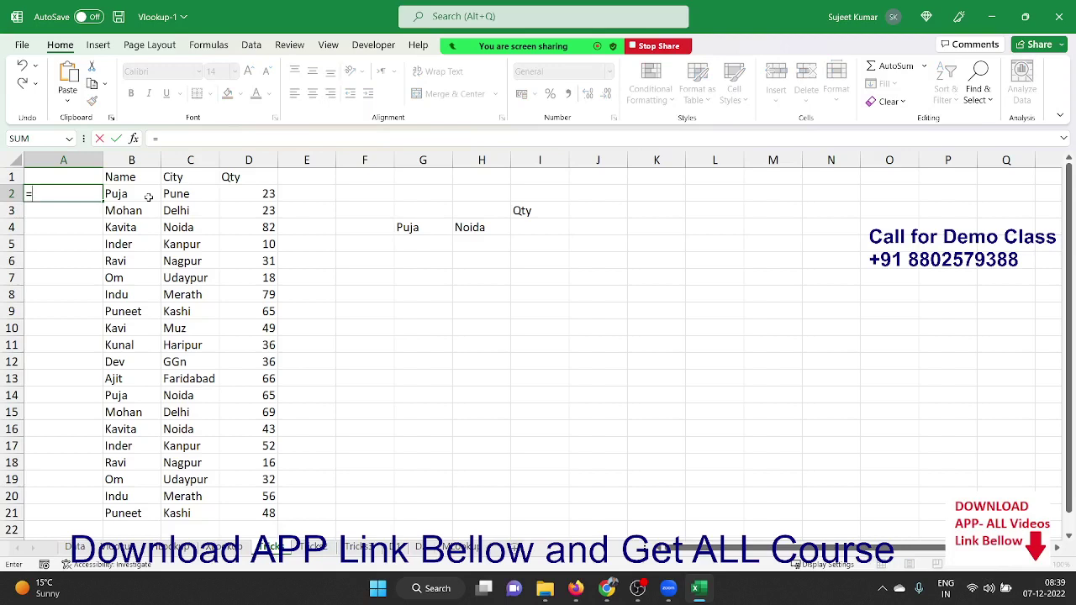
{"action": "key", "text": "Escape"}
{"action": "key", "text": "ctrl+space"}
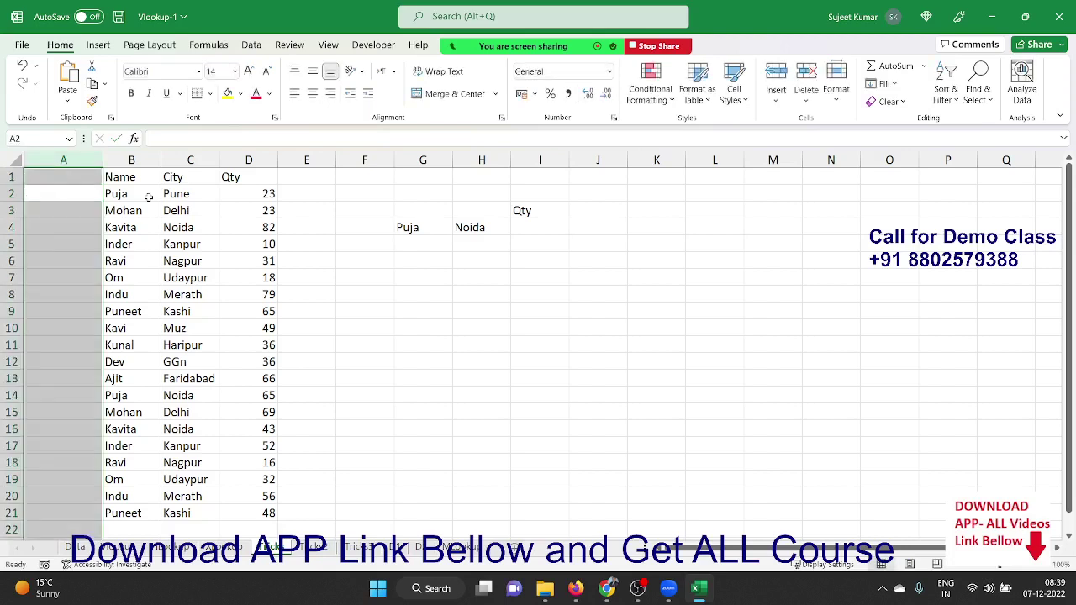
{"action": "key", "text": "Left"}
{"action": "type", "text": "="}
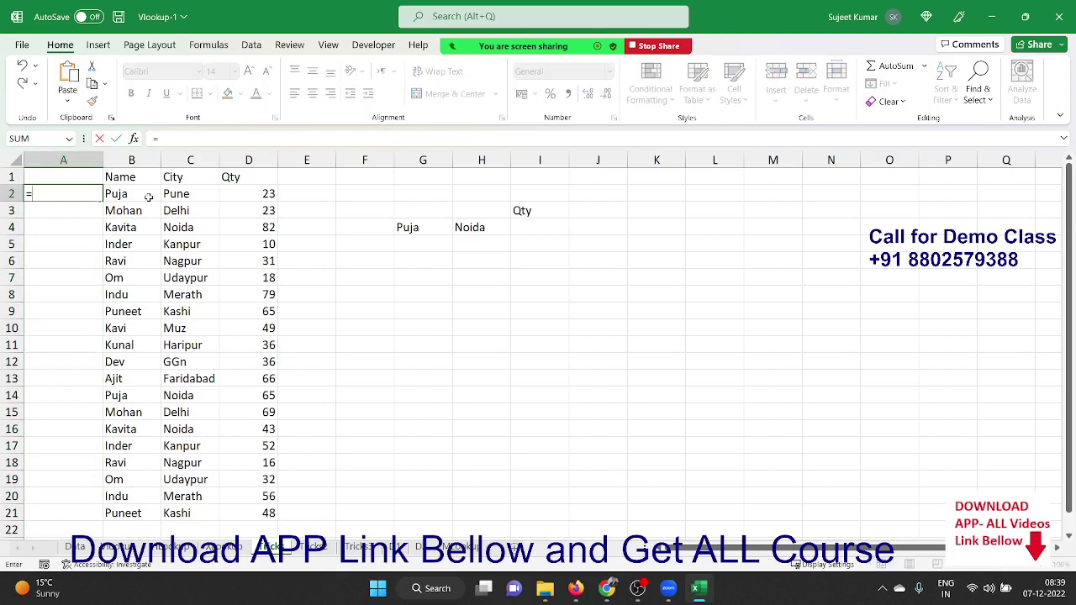
{"action": "left_click", "coordinate": [148, 197]}
{"action": "type", "text": "&"}
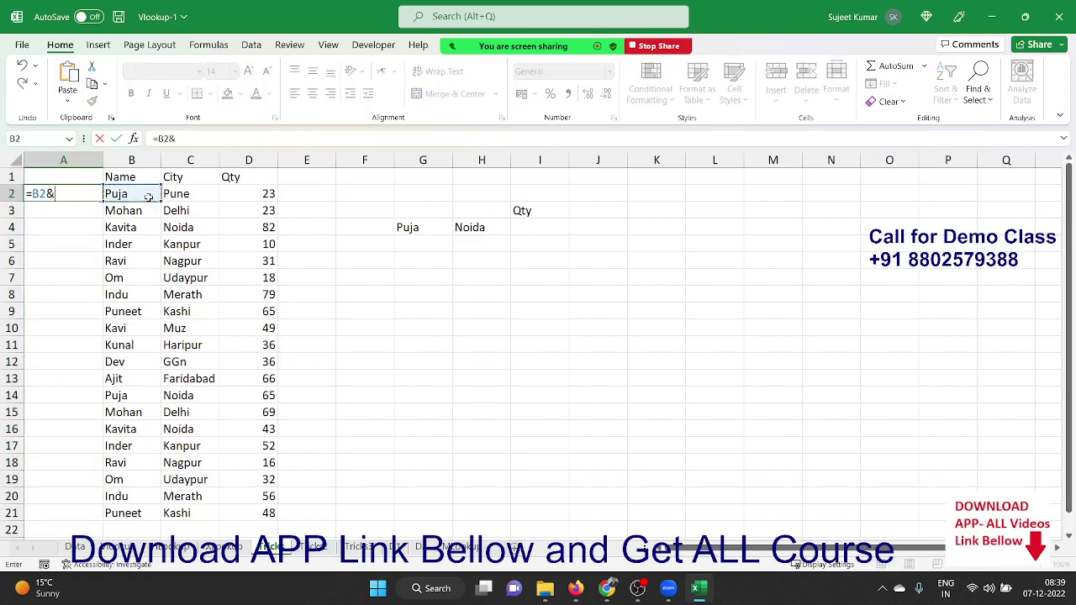
{"action": "type", "text": "\"-\"&"}
{"action": "key", "text": "Right"}
{"action": "key", "text": "Right"}
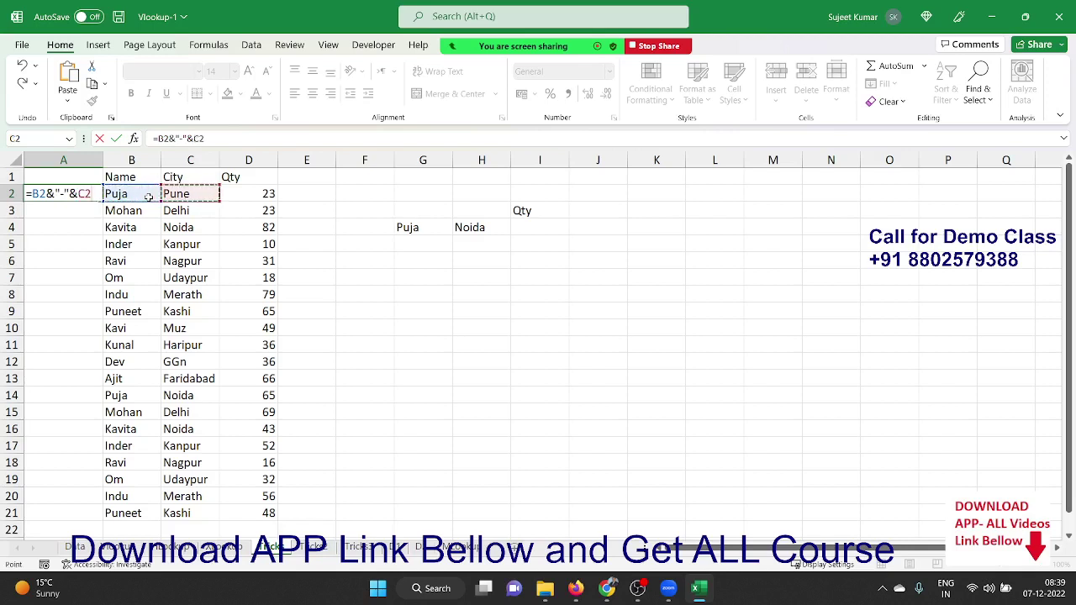
{"action": "key", "text": "Return"}
{"action": "key", "text": "Up"}
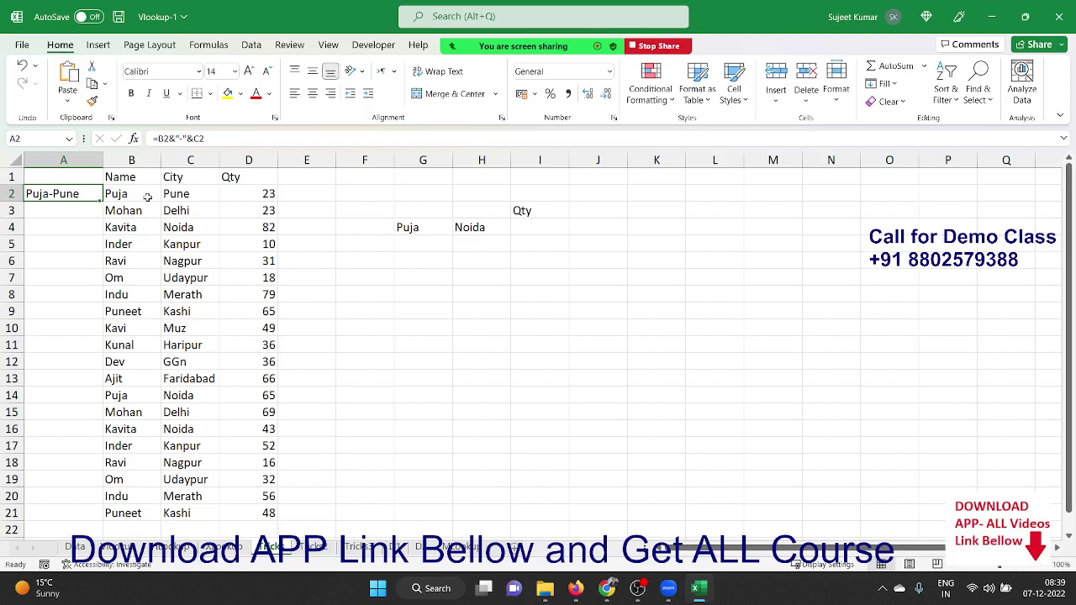
{"action": "double_click", "coordinate": [103, 202]}
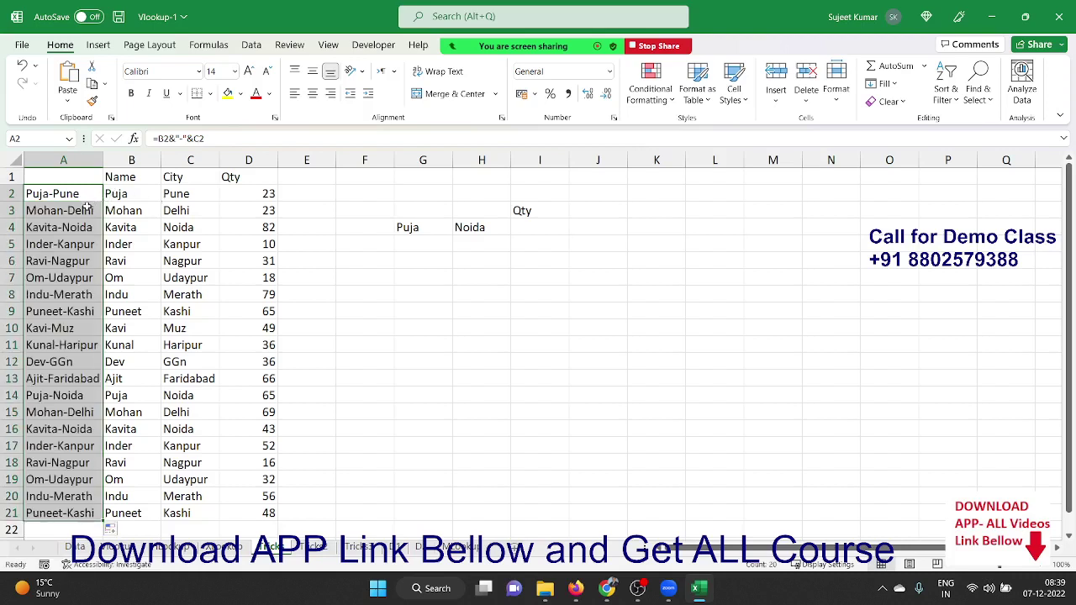
{"action": "left_click_drag", "start_coordinate": [66, 194], "coordinate": [36, 505]}
{"action": "left_click", "coordinate": [120, 194]}
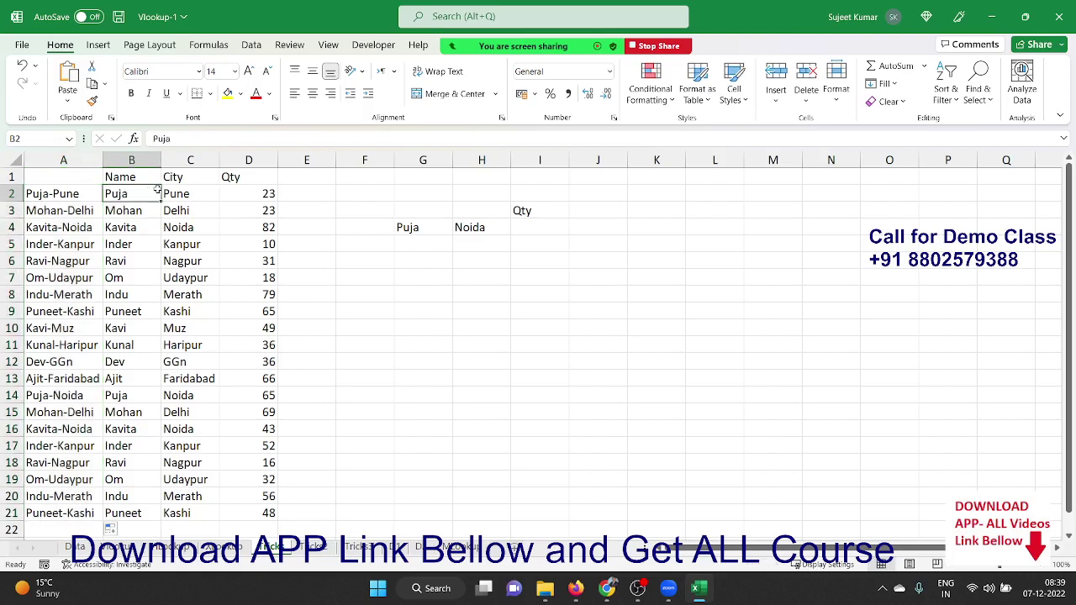
{"action": "left_click_drag", "start_coordinate": [159, 190], "coordinate": [163, 191]}
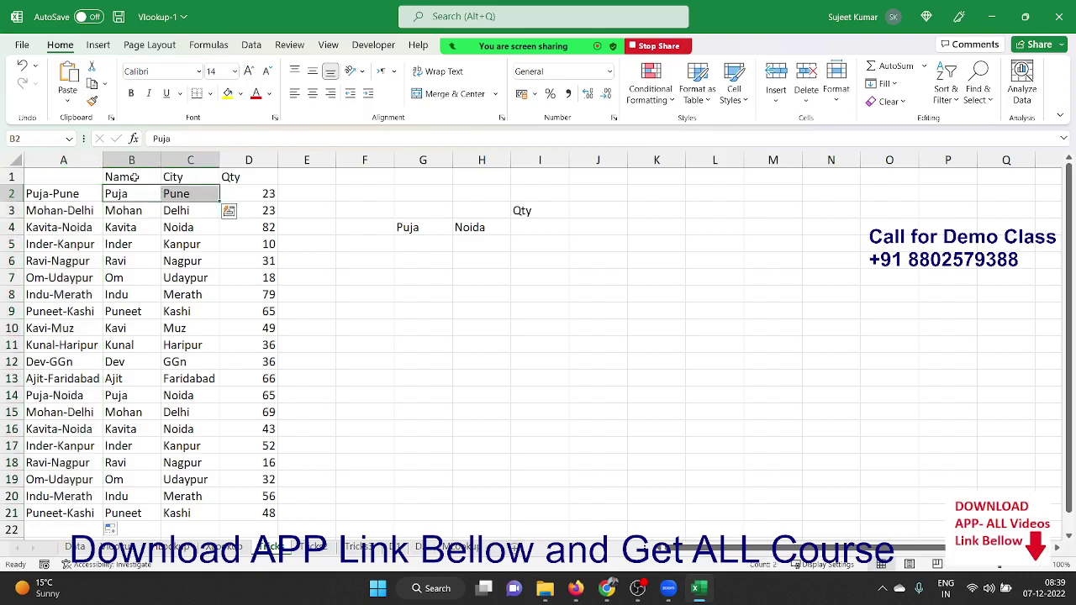
{"action": "left_click", "coordinate": [136, 177]}
{"action": "left_click", "coordinate": [57, 195]}
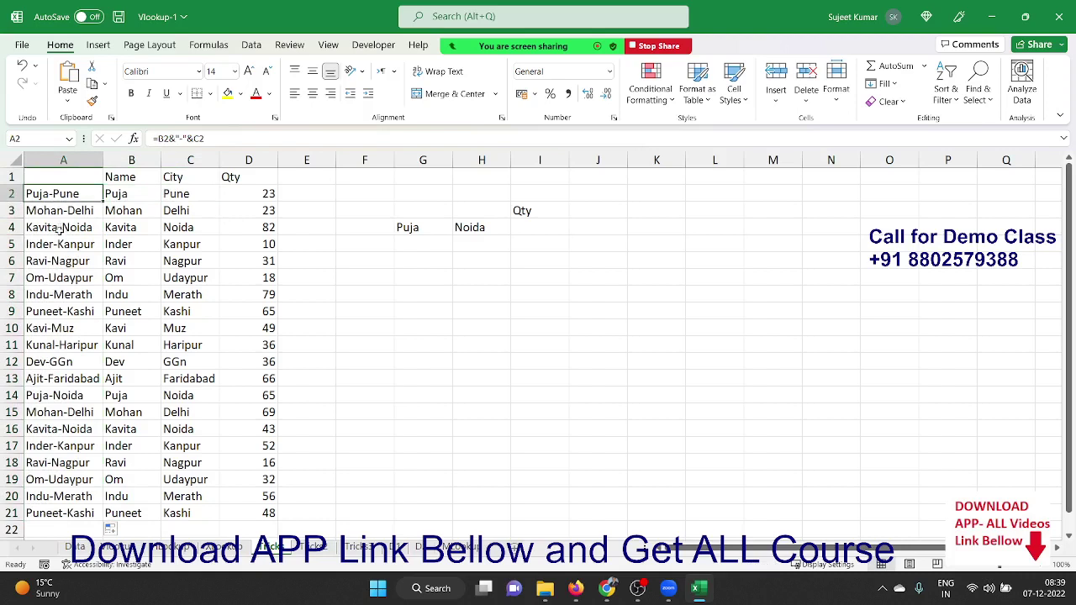
Enter =VLOOKUP(G4&"-"&H4,A:D,4,0) in I4, returning 65 for Puja in Noida
{"action": "left_click", "coordinate": [561, 229]}
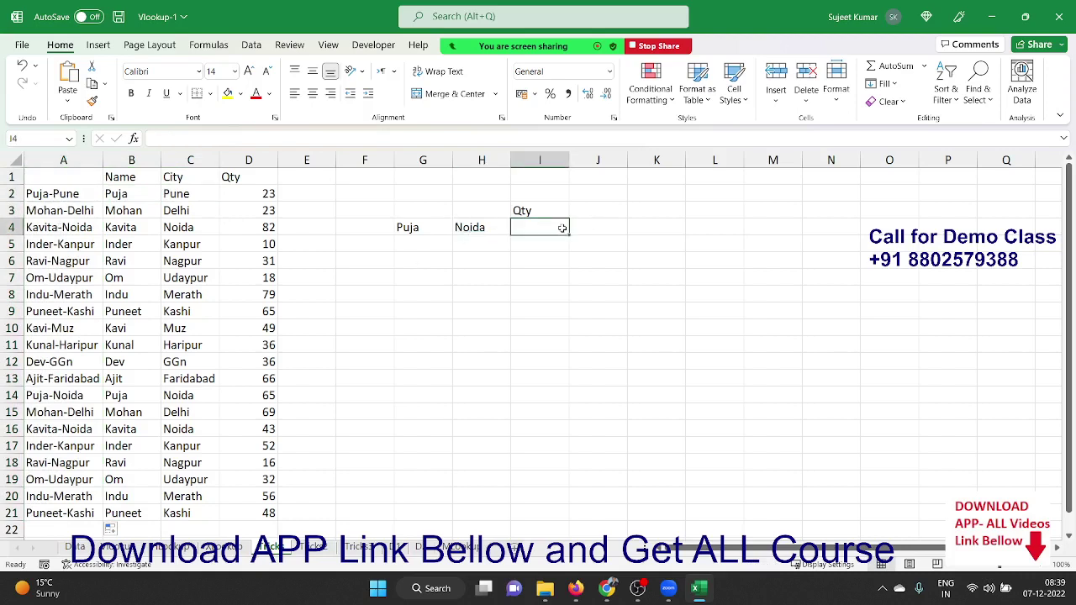
{"action": "type", "text": "=vl"}
{"action": "key", "text": "Tab"}
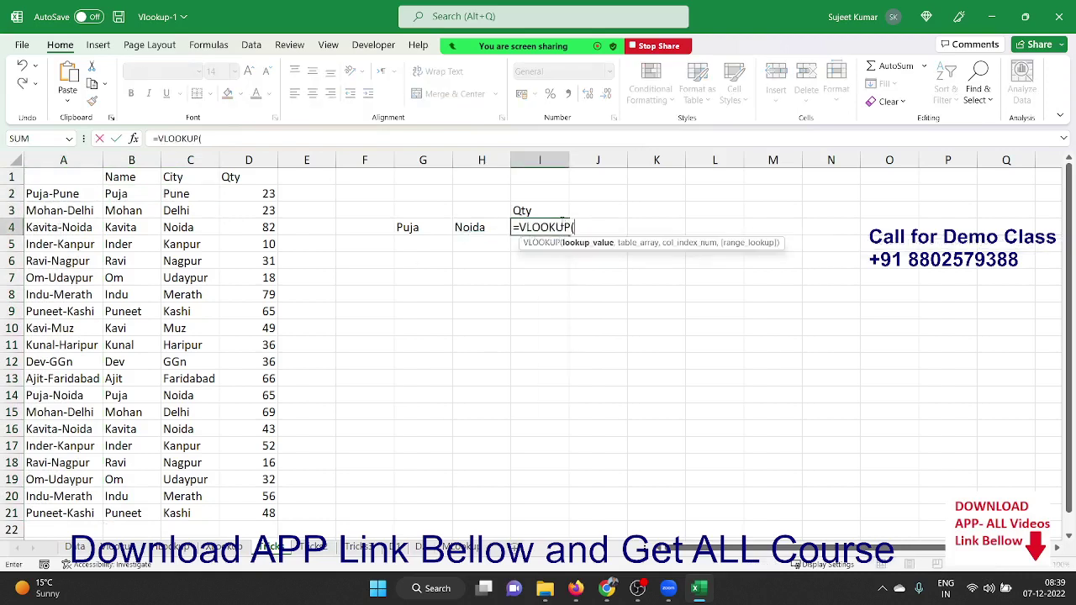
{"action": "key", "text": "Left"}
{"action": "key", "text": "Left"}
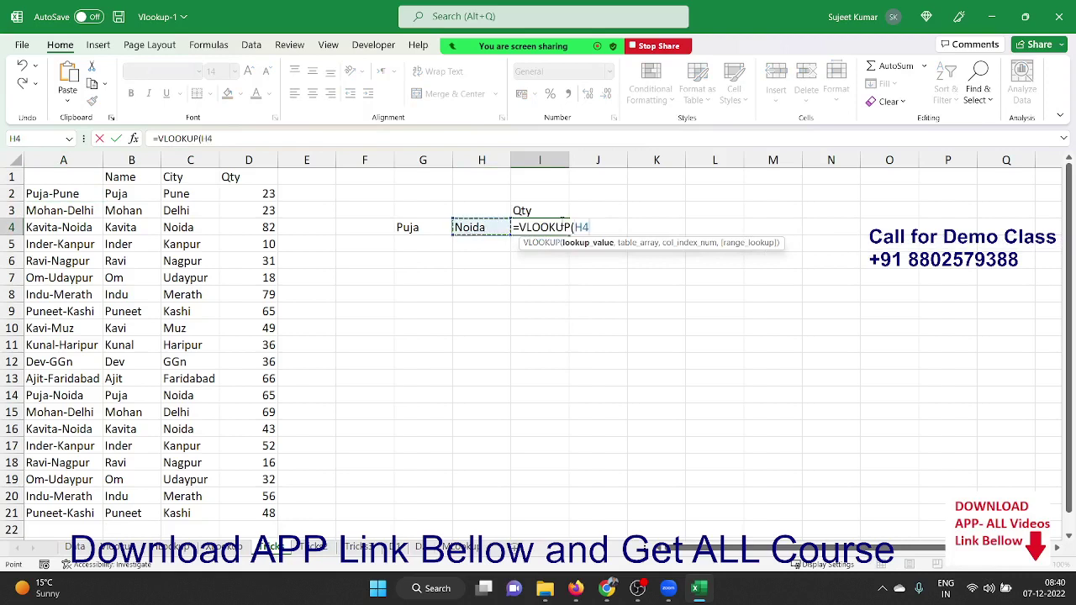
{"action": "type", "text": "&"}
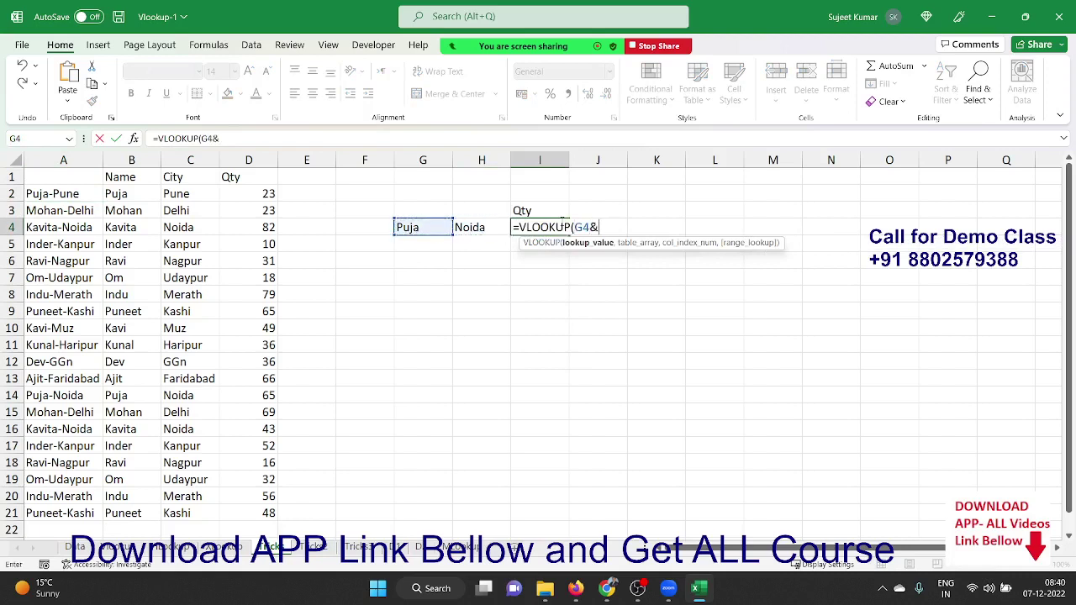
{"action": "type", "text": "\"-\"&"}
{"action": "left_click", "coordinate": [481, 227]}
{"action": "type", "text": ","}
{"action": "key", "text": "Left"}
{"action": "key", "text": "Left"}
{"action": "key", "text": "Left"}
{"action": "key", "text": "Left"}
{"action": "key", "text": "Left"}
{"action": "key", "text": "Left"}
{"action": "key", "text": "Left"}
{"action": "key", "text": "Left"}
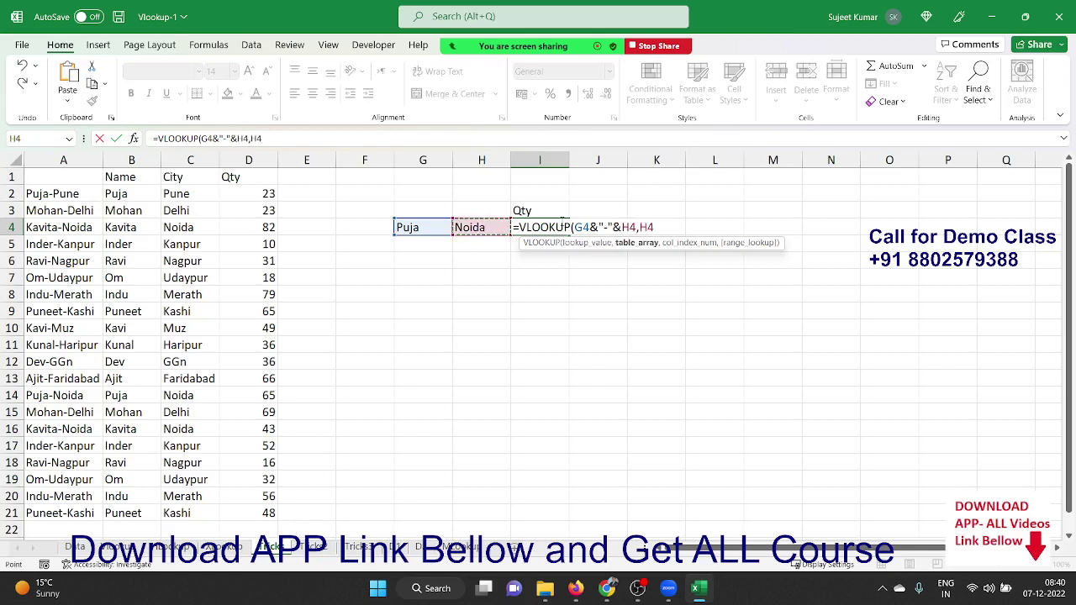
{"action": "key", "text": "ctrl+space"}
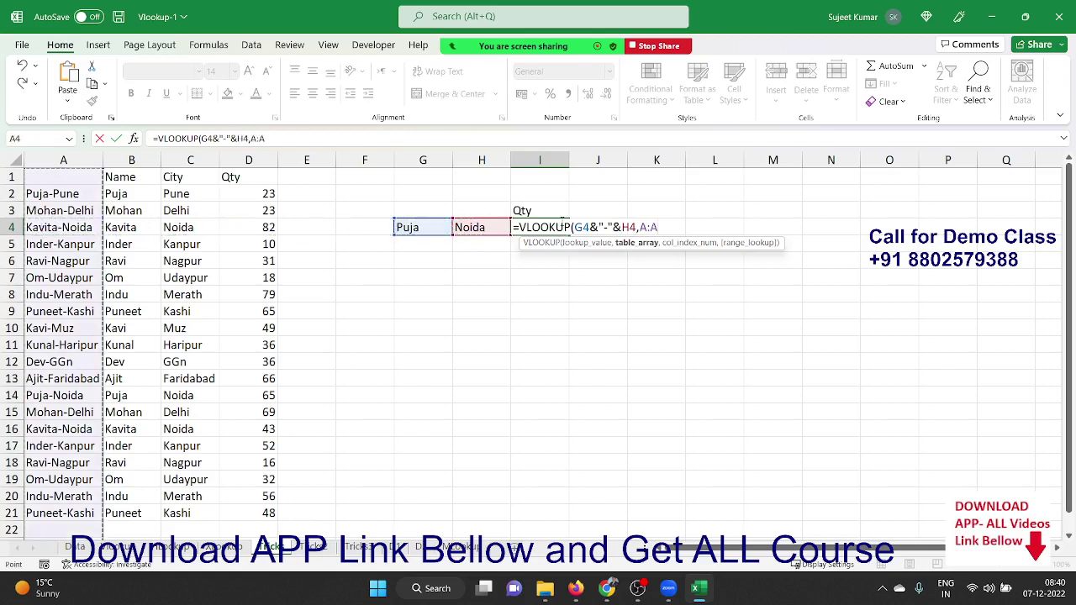
{"action": "key", "text": "shift+Right"}
{"action": "key", "text": "shift+Right"}
{"action": "key", "text": "shift+Right"}
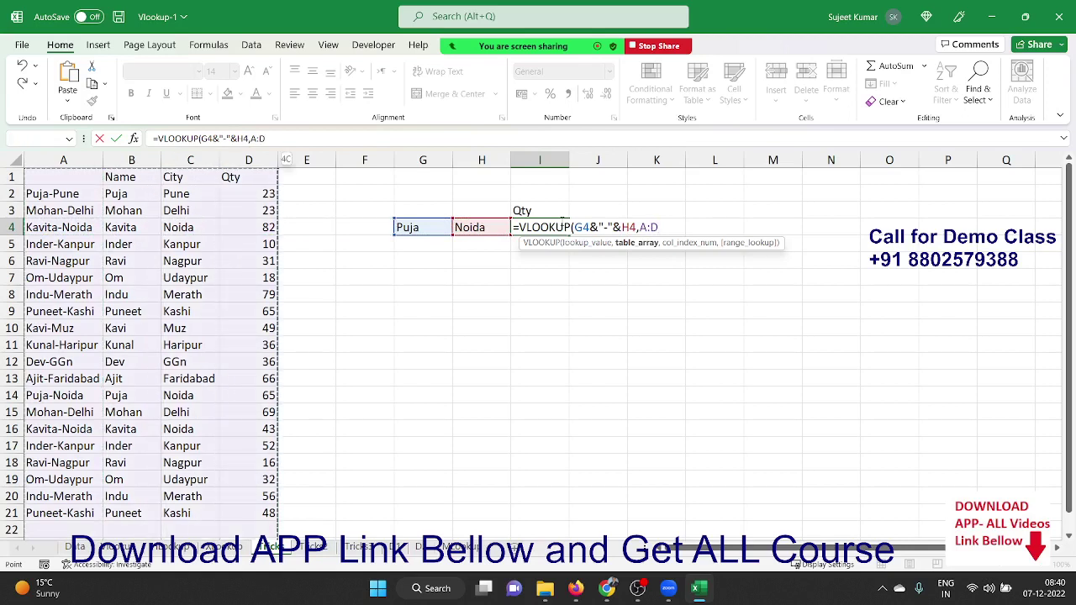
{"action": "type", "text": ",4"}
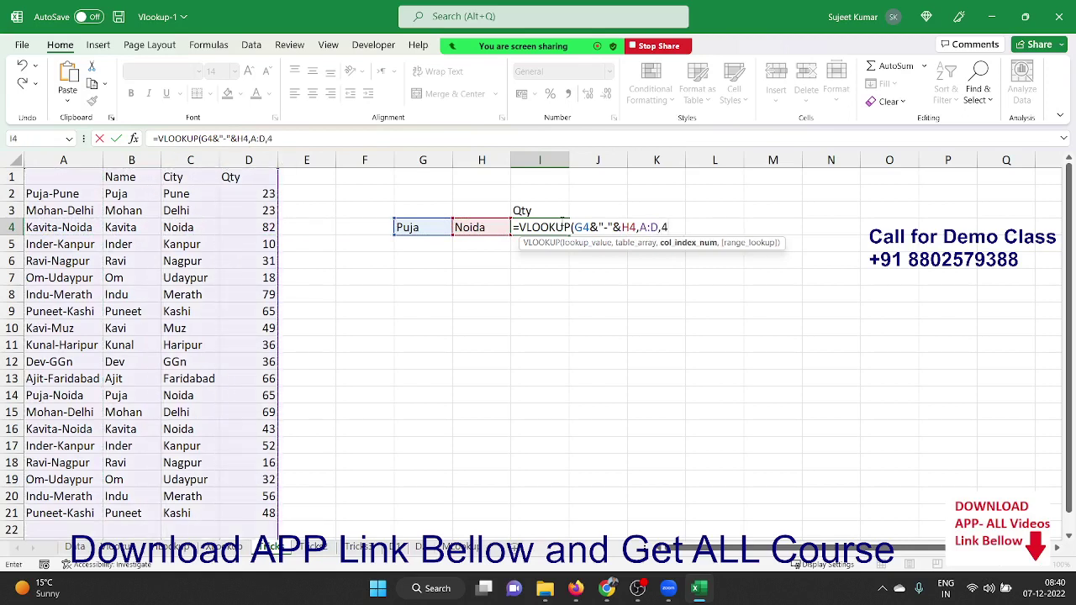
{"action": "type", "text": ",0"}
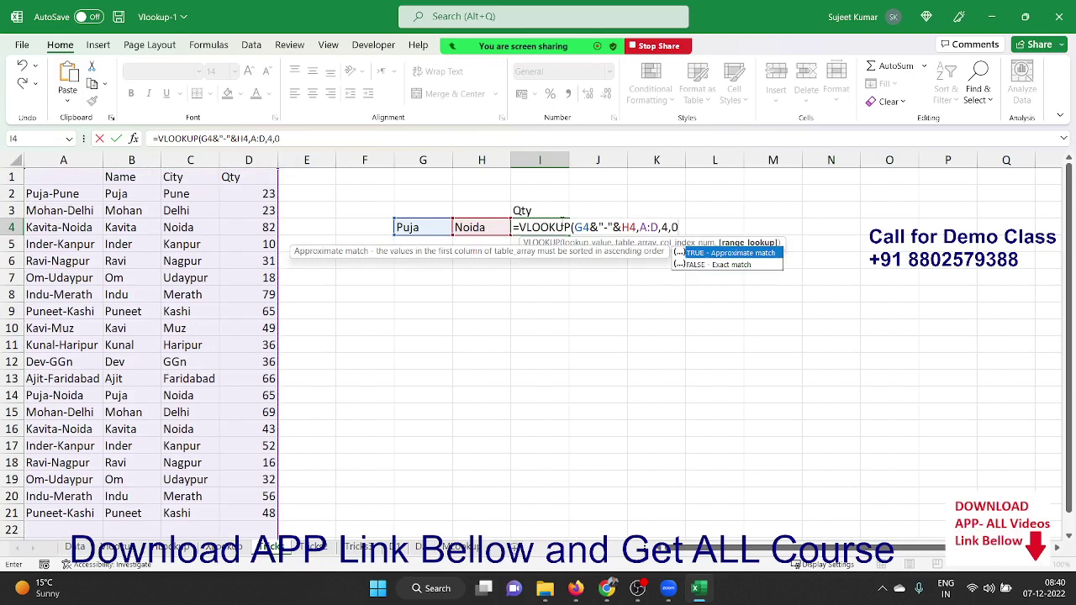
{"action": "key", "text": "Return"}
{"action": "left_click", "coordinate": [561, 222]}
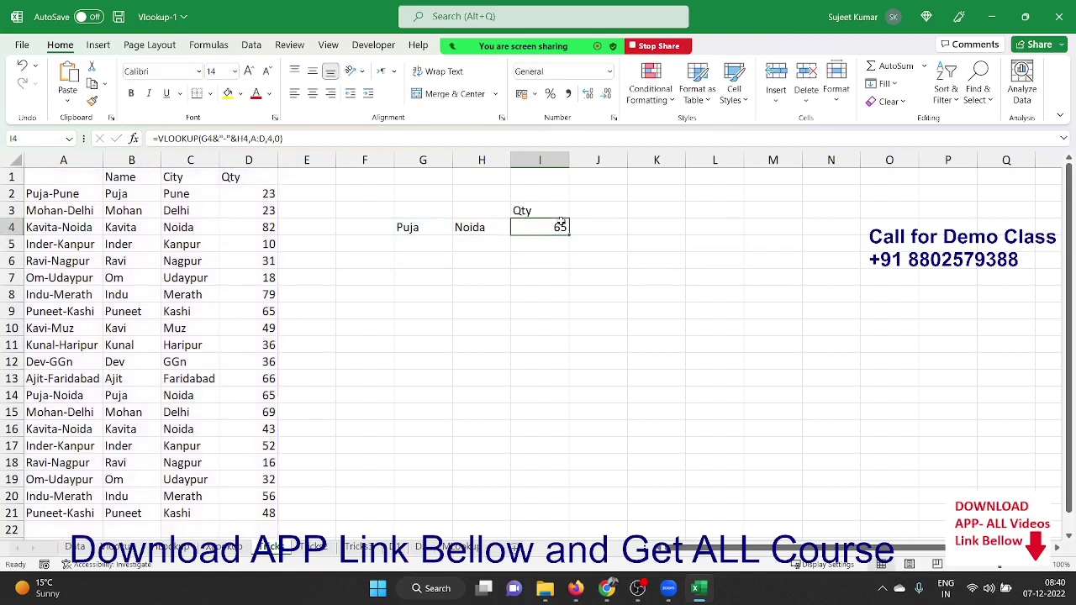
{"action": "double_click", "coordinate": [559, 224]}
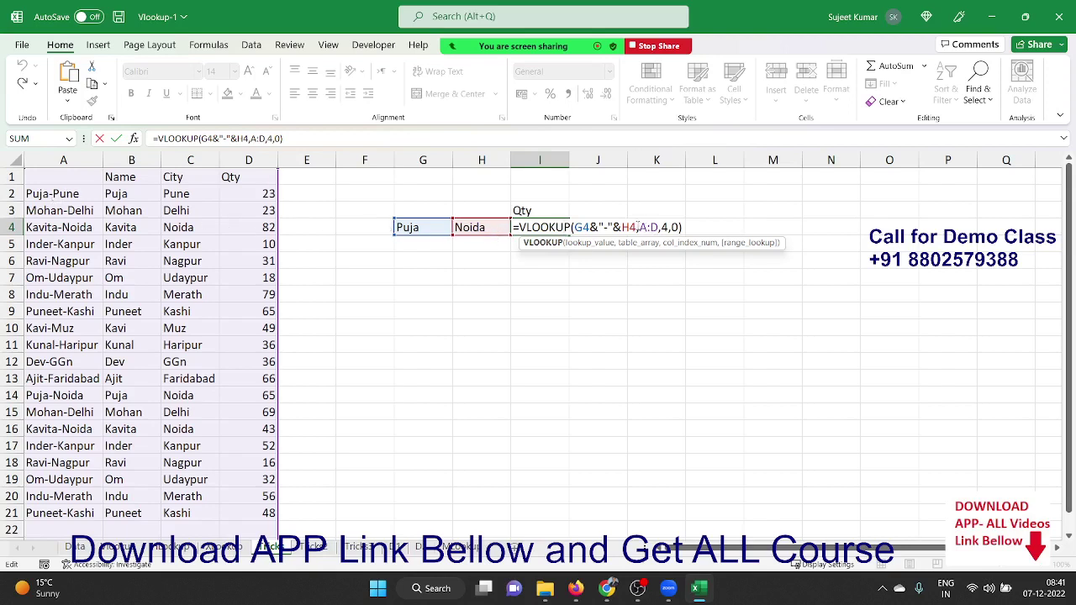
{"action": "left_click_drag", "start_coordinate": [636, 227], "coordinate": [575, 227]}
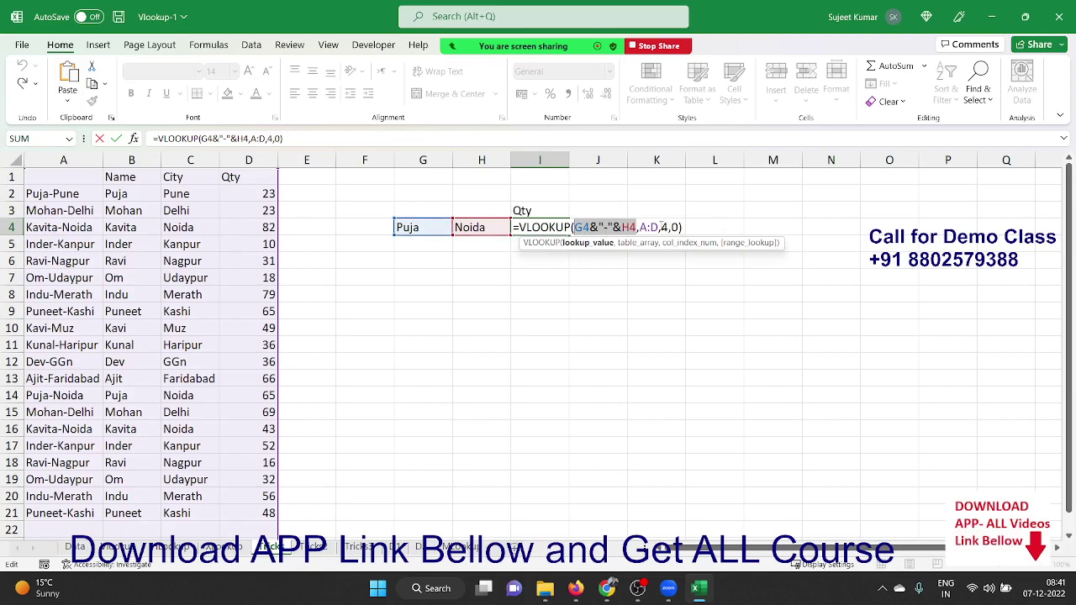
{"action": "key", "text": "BackSpace"}
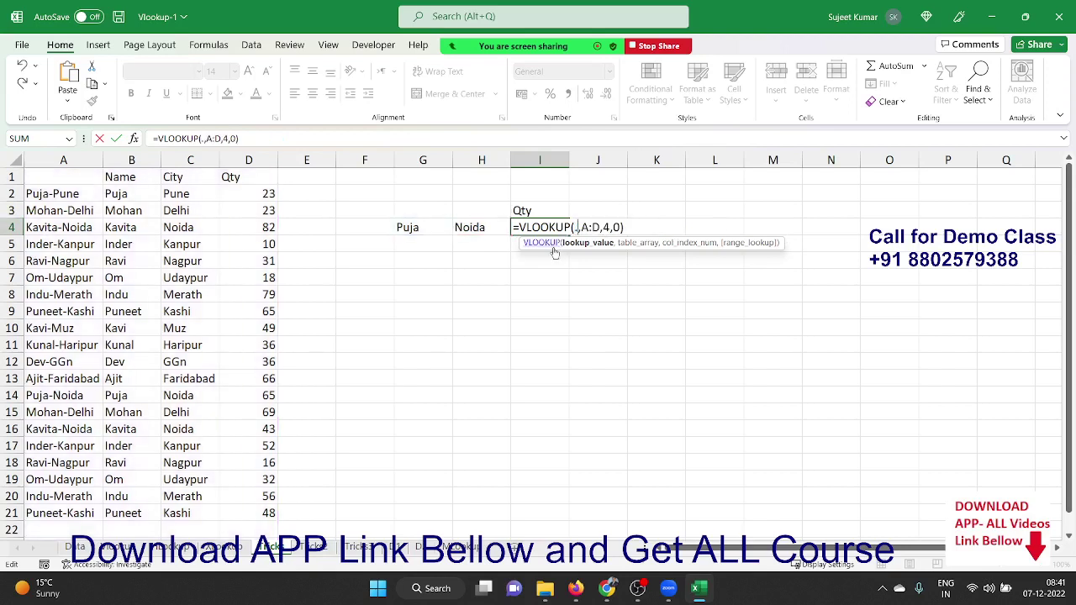
{"action": "key", "text": "Escape"}
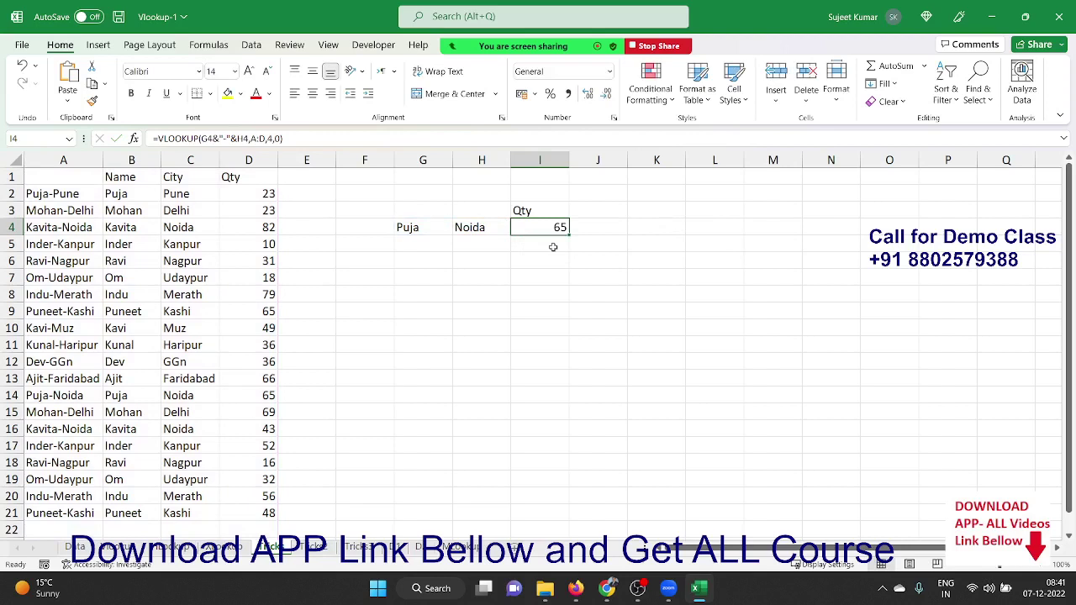
Trace Puja in G4 to the table's Puja-Noida row 14 and its Qty 65
{"action": "left_click", "coordinate": [448, 227]}
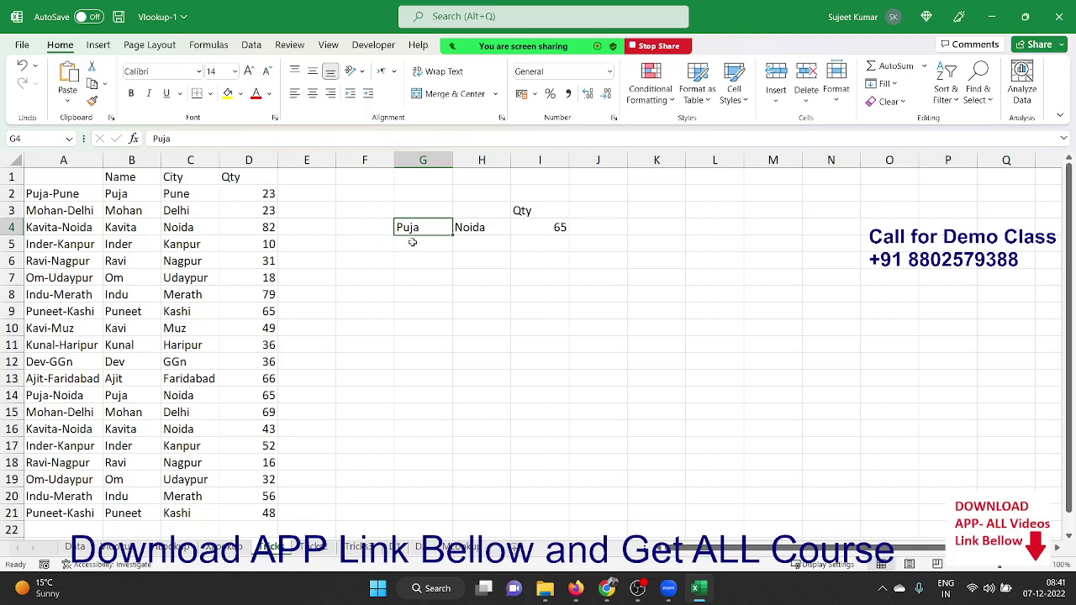
{"action": "left_click", "coordinate": [242, 188]}
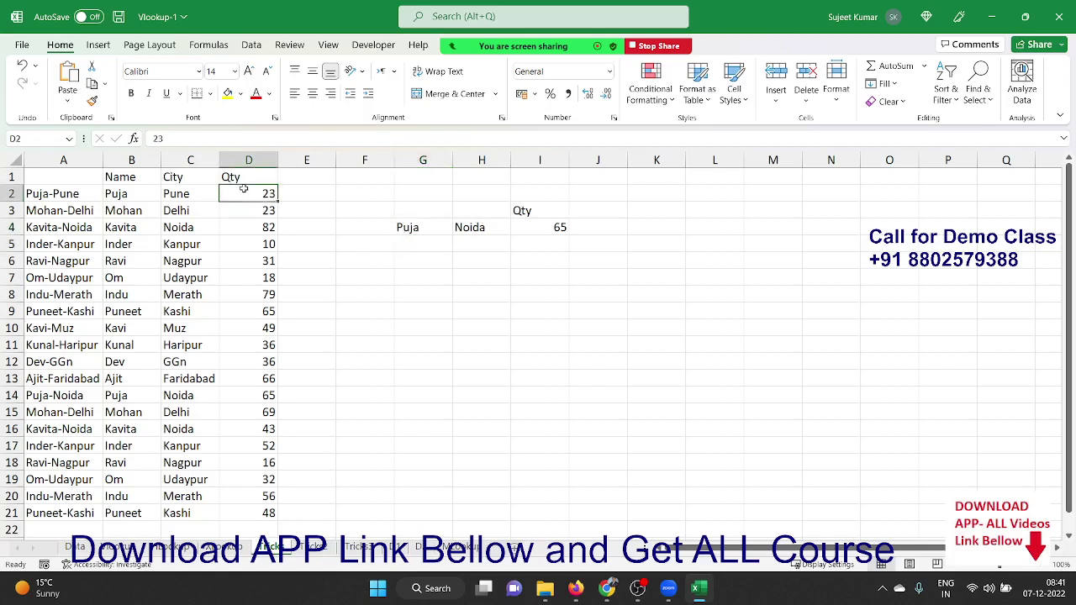
{"action": "left_click", "coordinate": [126, 193]}
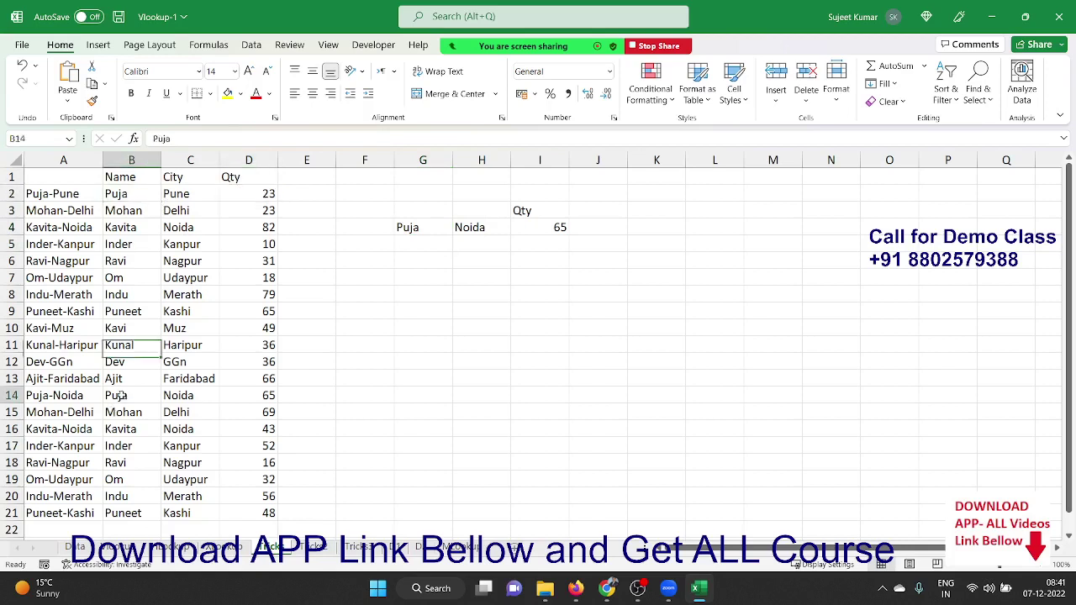
{"action": "left_click_drag", "start_coordinate": [117, 396], "coordinate": [171, 395]}
{"action": "left_click", "coordinate": [265, 397]}
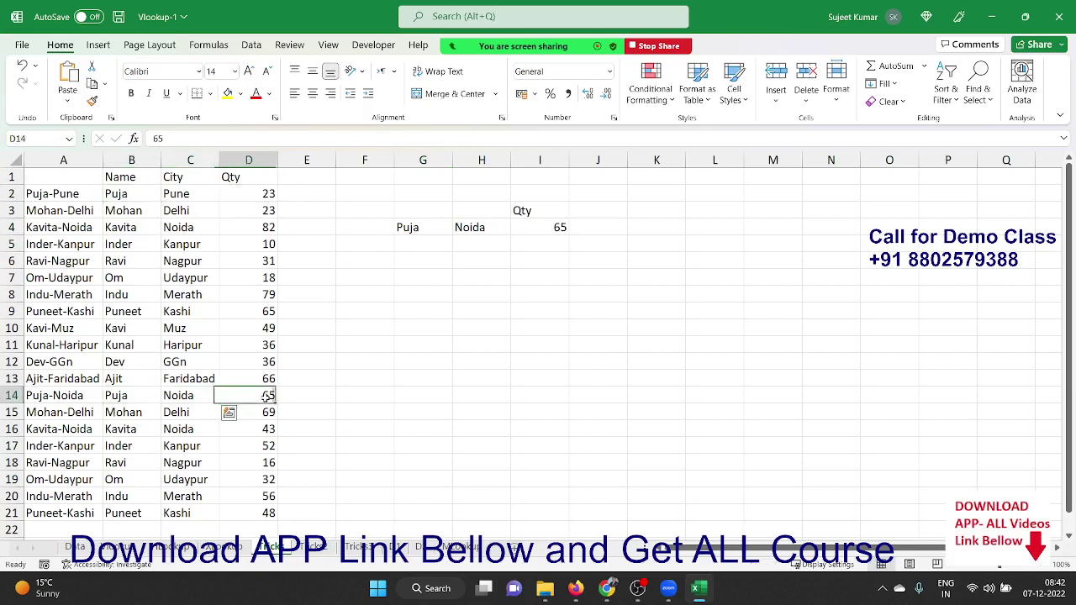
{"action": "left_click", "coordinate": [555, 428]}
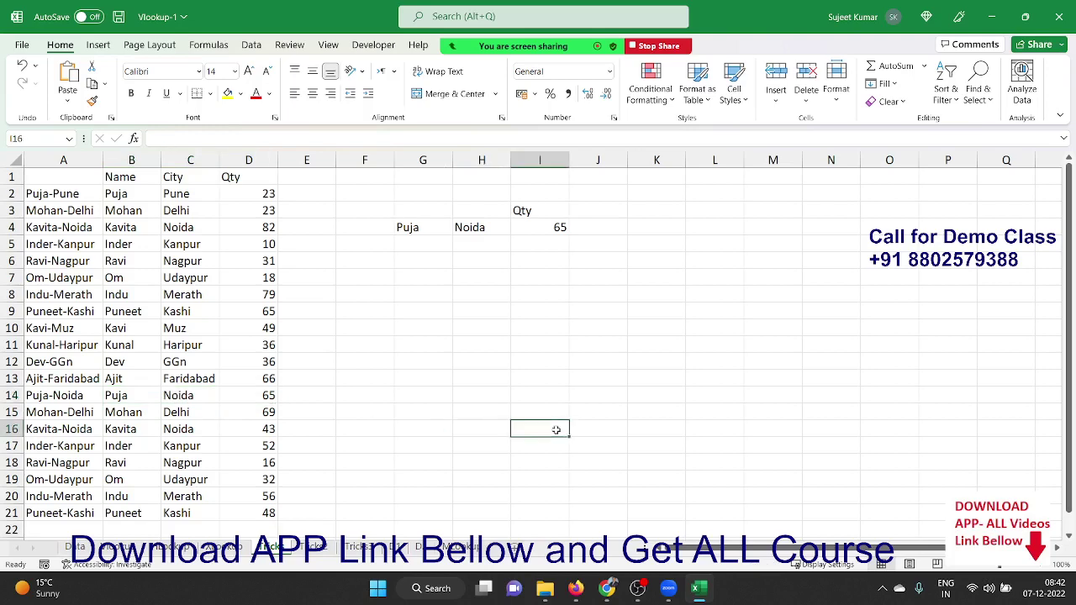
On the next worksheet, clear the old wildcard example values from column F
{"action": "left_click", "coordinate": [328, 548]}
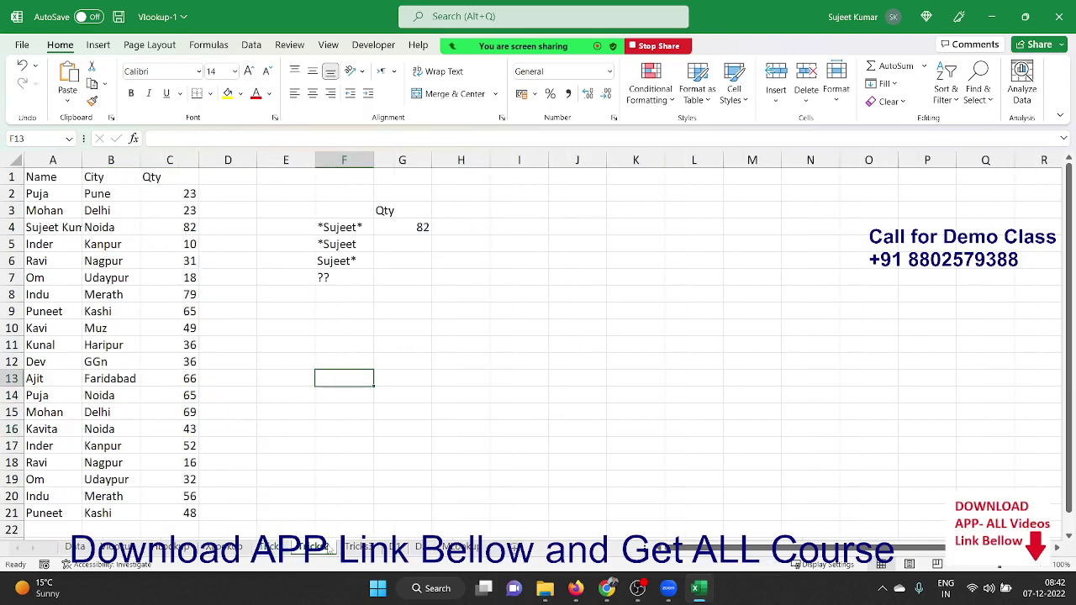
{"action": "left_click", "coordinate": [358, 390]}
{"action": "left_click", "coordinate": [330, 209]}
{"action": "left_click_drag", "start_coordinate": [330, 209], "coordinate": [298, 320]}
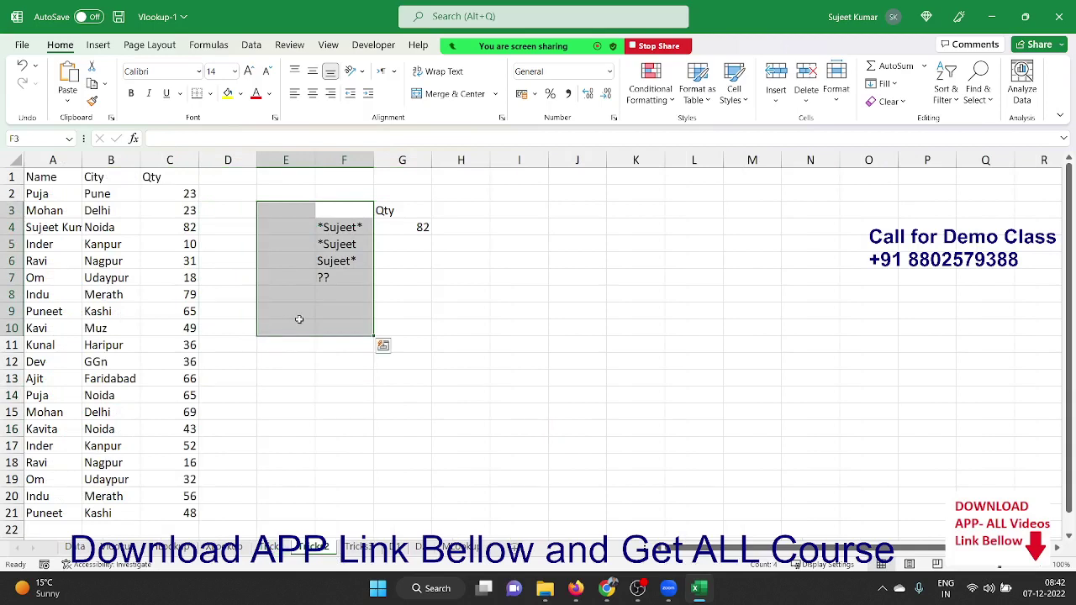
{"action": "key", "text": "Delete"}
{"action": "key", "text": "Right"}
{"action": "key", "text": "Left"}
{"action": "key", "text": "Down"}
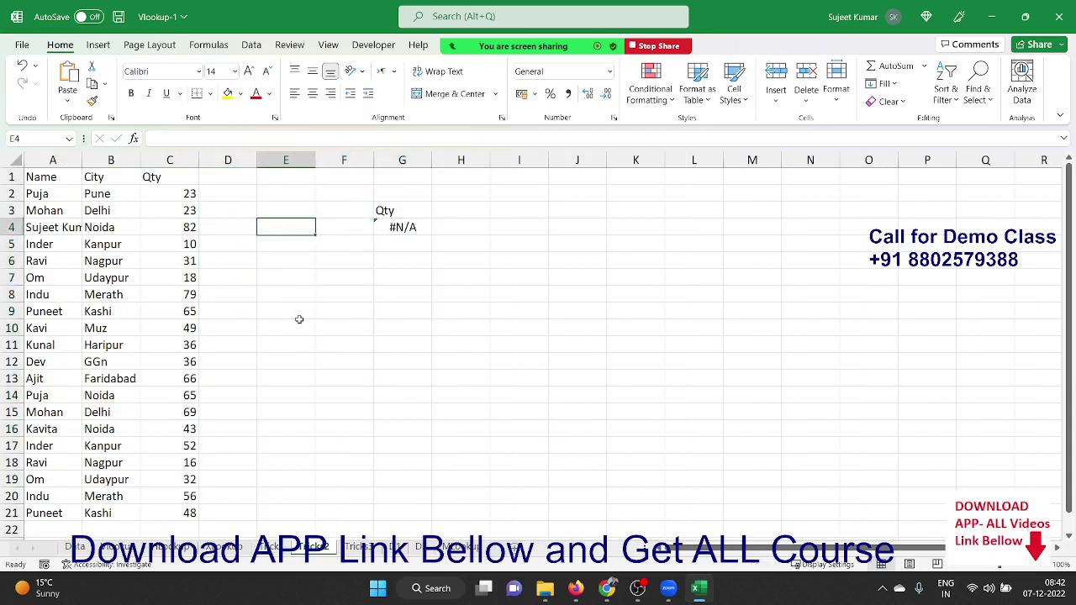
{"action": "type", "text": "Sujeet"}
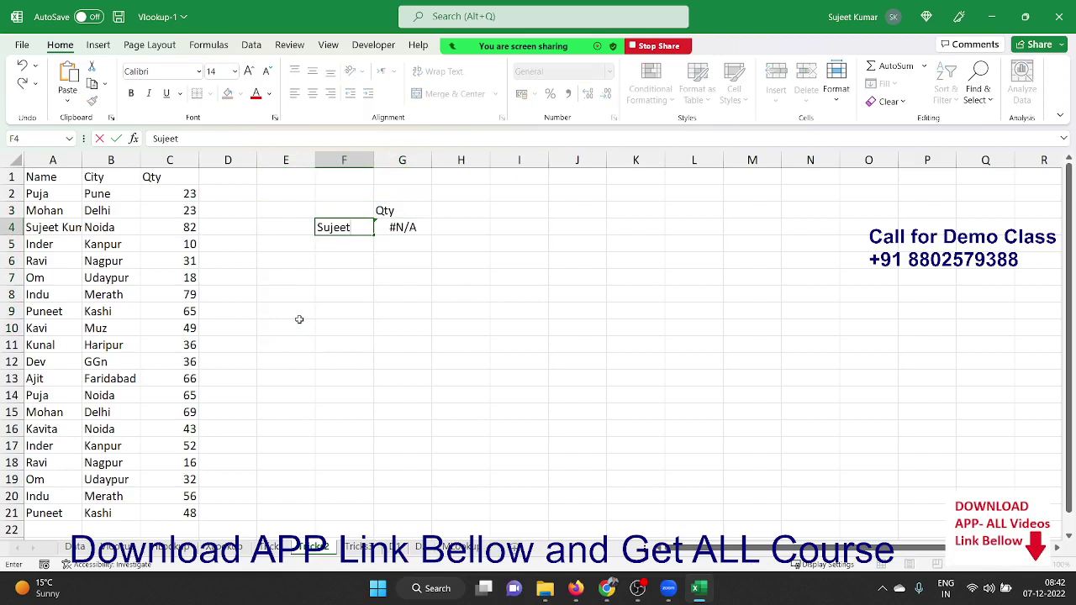
{"action": "key", "text": "Return"}
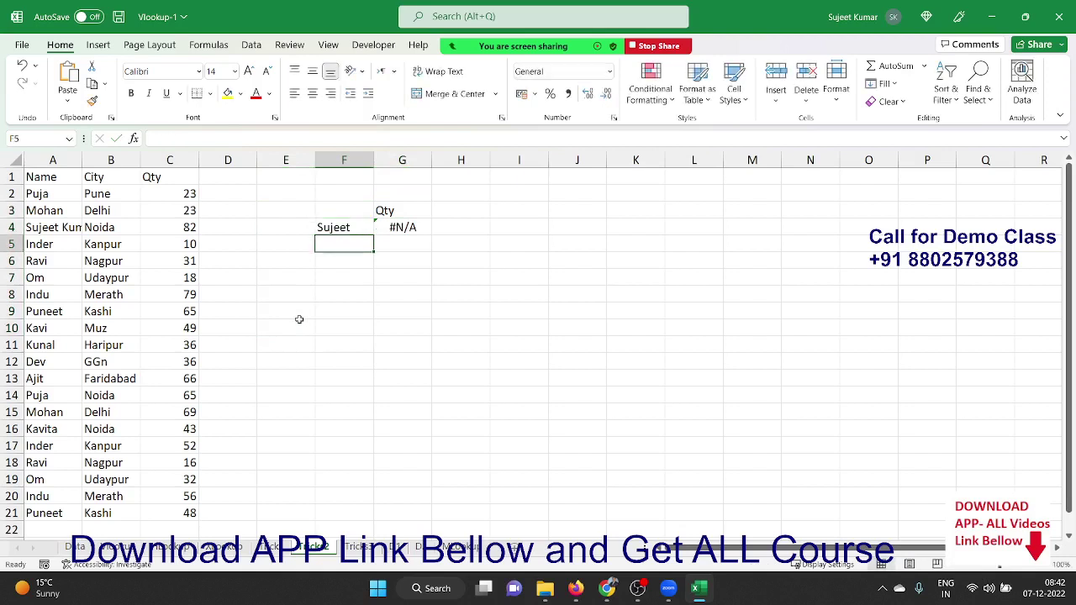
{"action": "left_click", "coordinate": [79, 160]}
{"action": "double_click", "coordinate": [82, 160]}
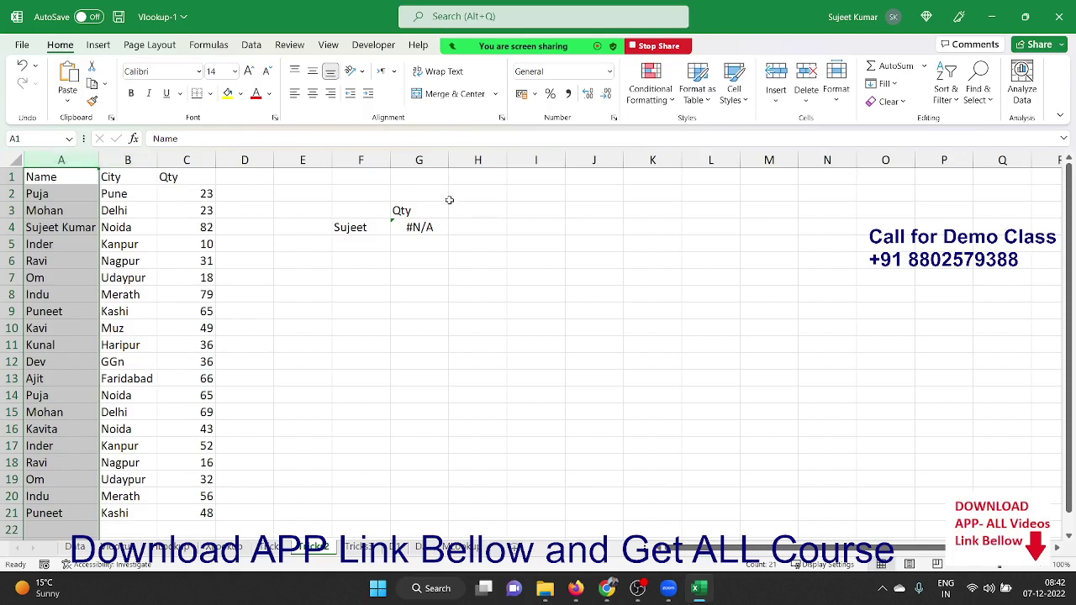
Enter =VLOOKUP(F4,A:C,3,0) in G4
{"action": "left_click", "coordinate": [428, 227]}
{"action": "type", "text": "=vl"}
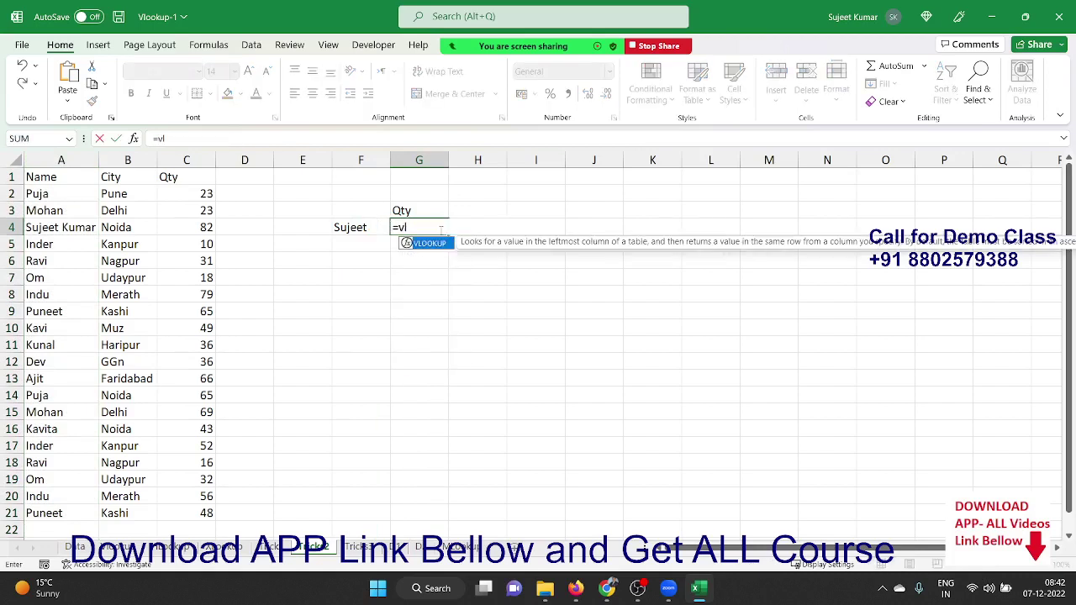
{"action": "key", "text": "Tab"}
{"action": "left_click", "coordinate": [349, 227]}
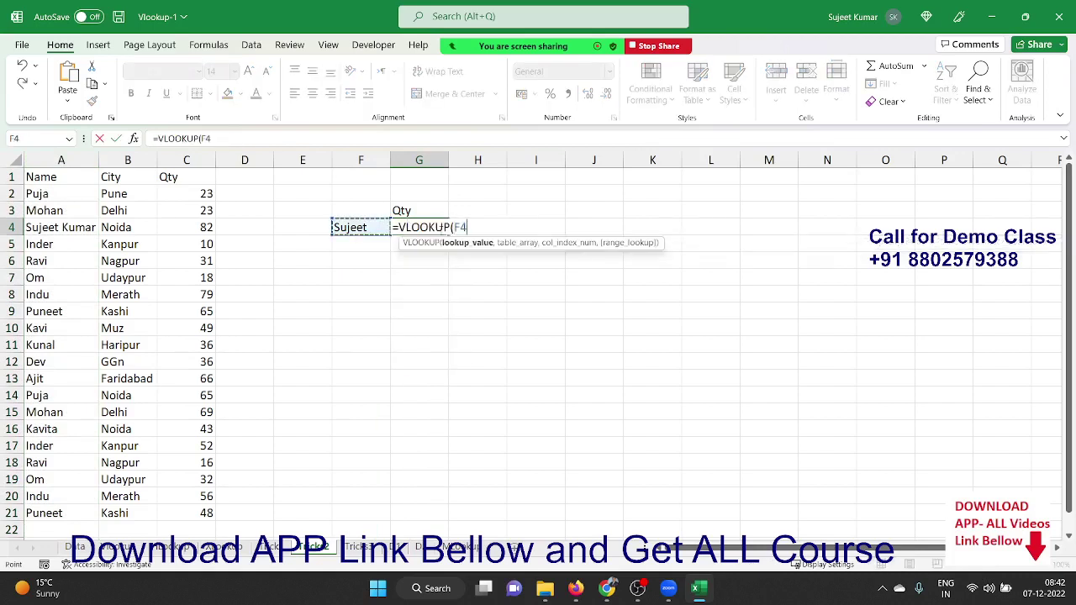
{"action": "type", "text": ","}
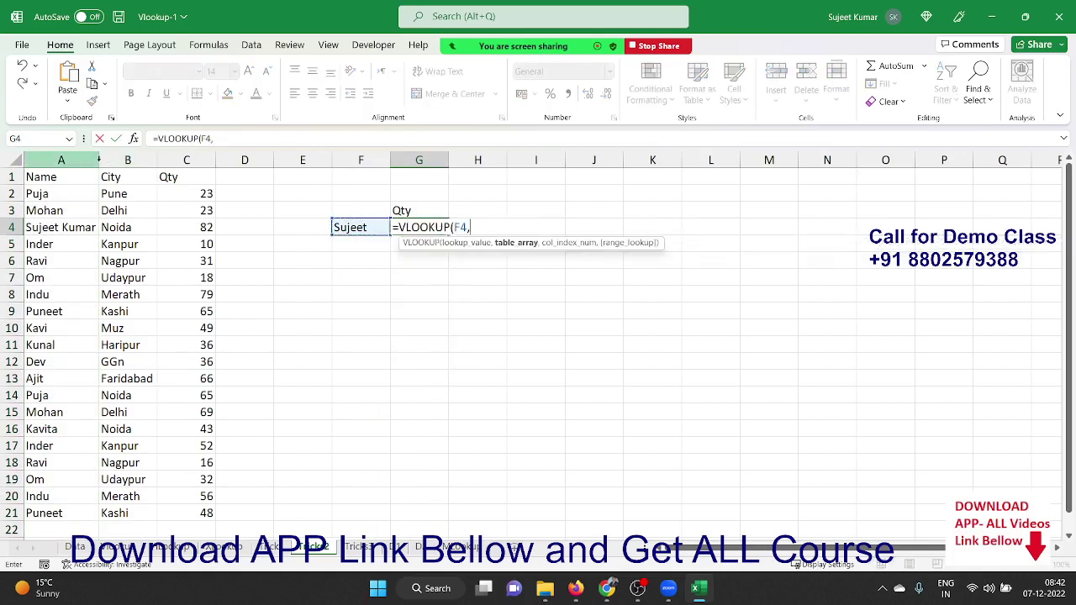
{"action": "left_click_drag", "start_coordinate": [60, 160], "coordinate": [177, 163]}
{"action": "type", "text": ",3,0"}
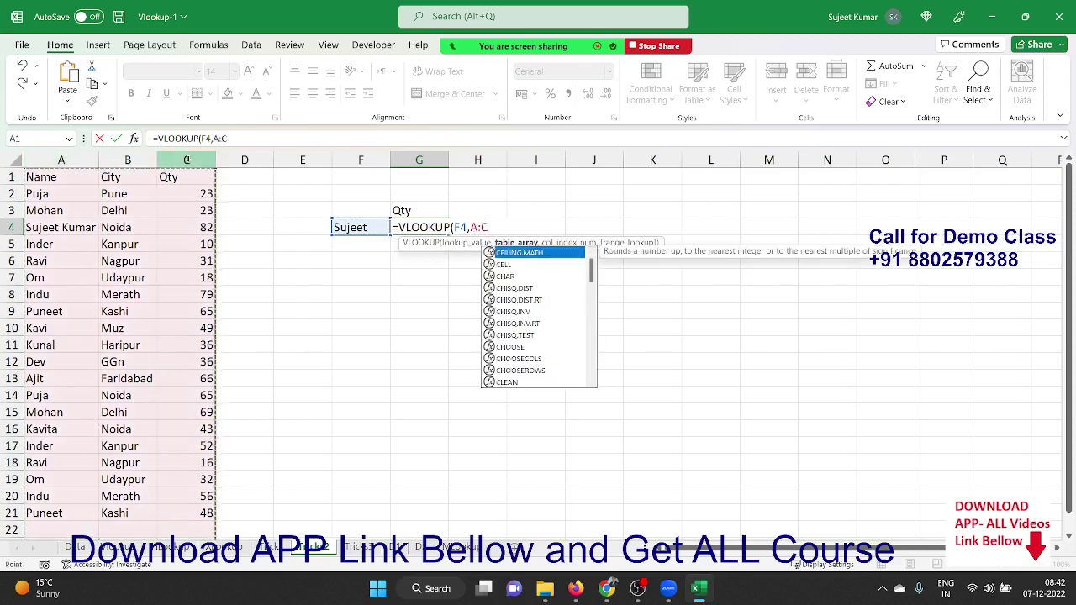
{"action": "key", "text": "Return"}
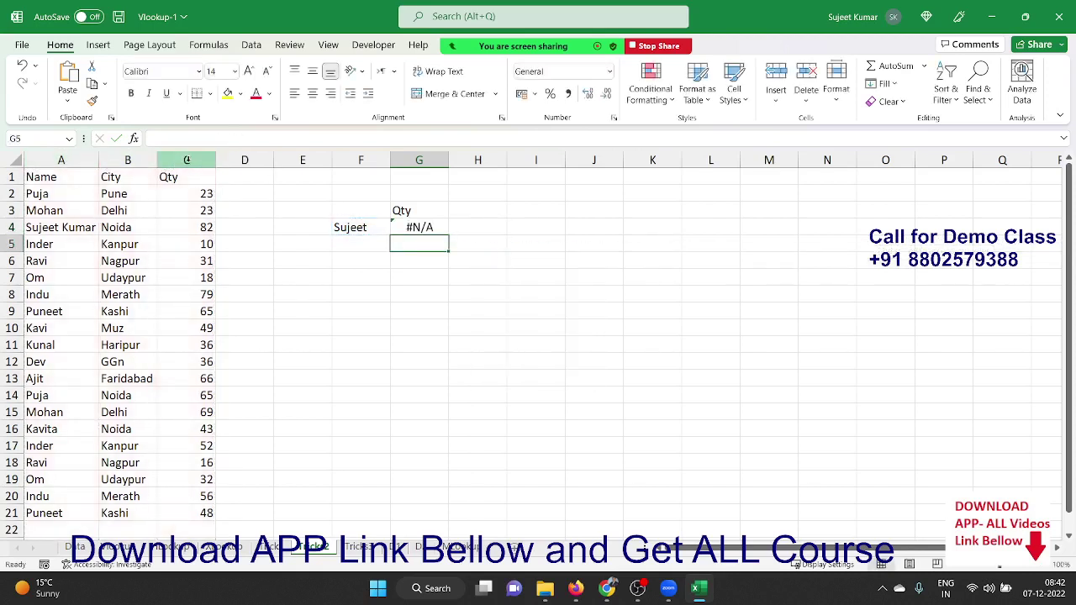
{"action": "key", "text": "Up"}
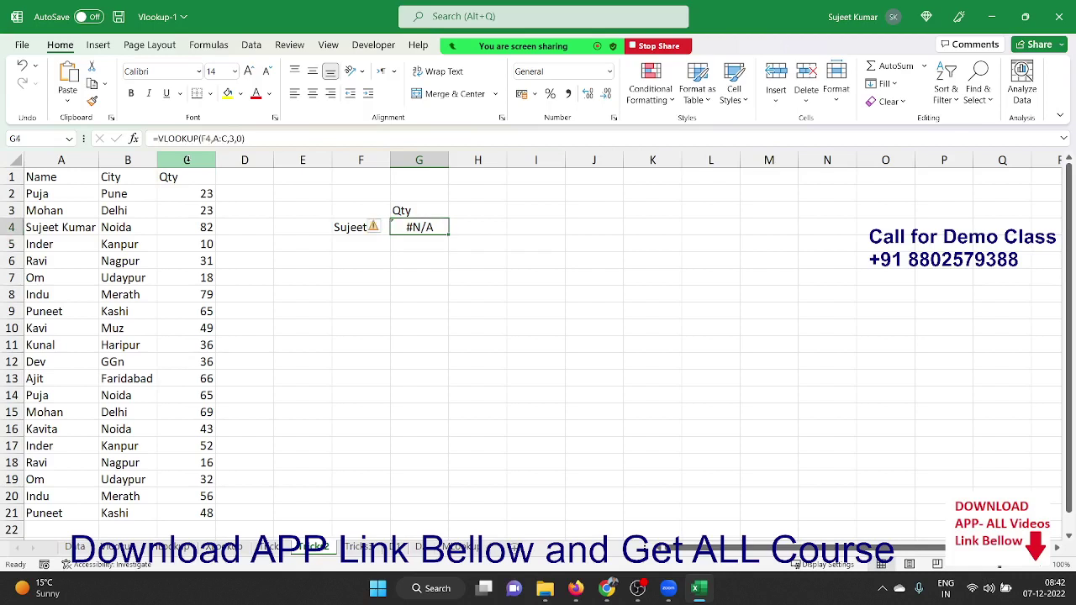
Begin wrapping F4's Sujeet in asterisks
{"action": "left_click", "coordinate": [372, 227]}
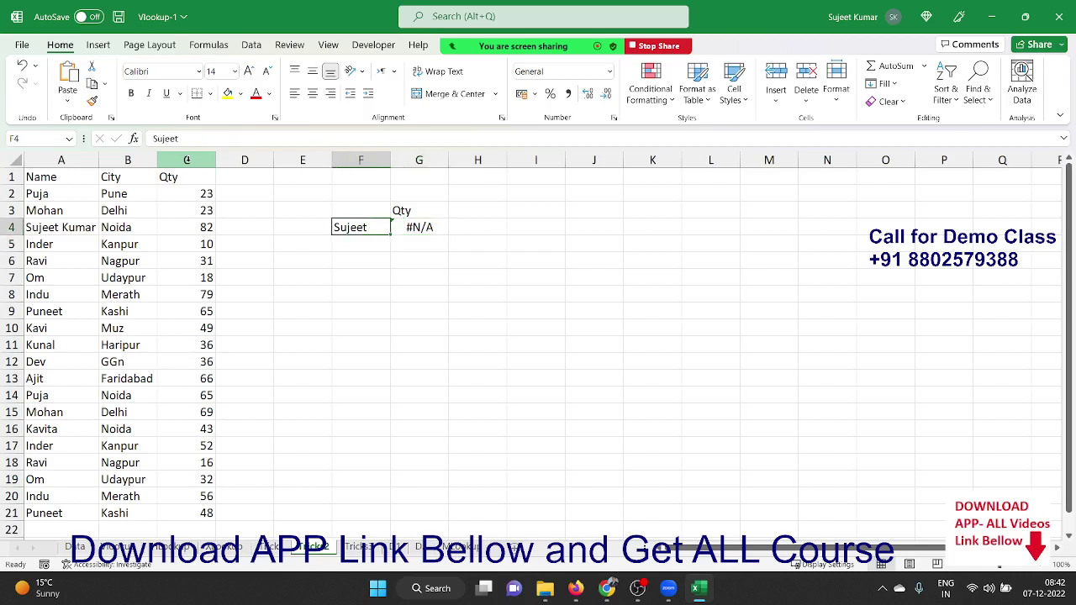
{"action": "key", "text": "F2"}
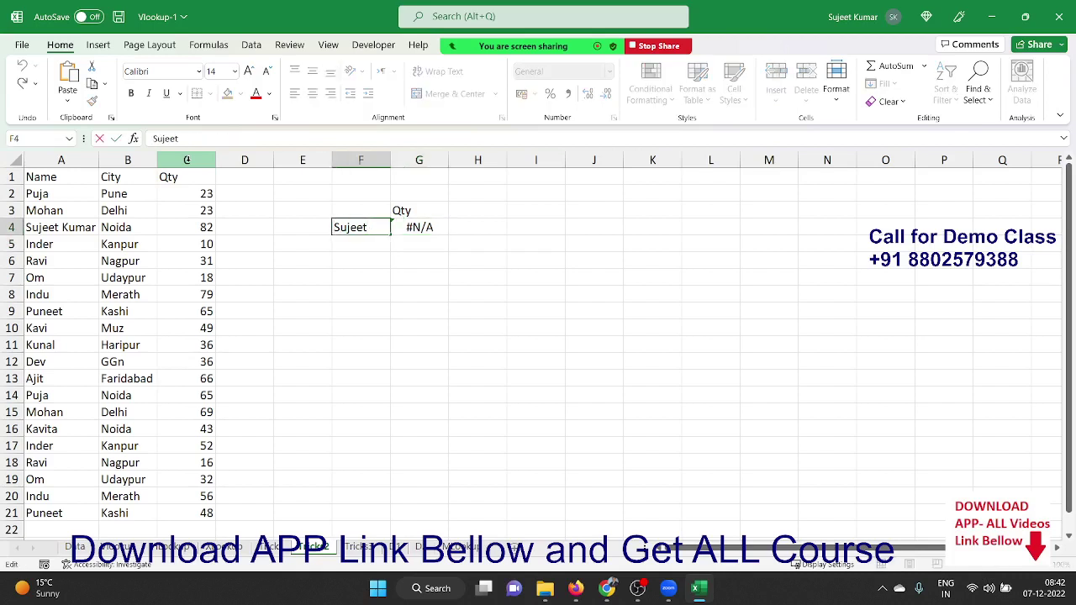
{"action": "type", "text": "*"}
{"action": "type", "text": "*"}
{"action": "key", "text": "Return"}
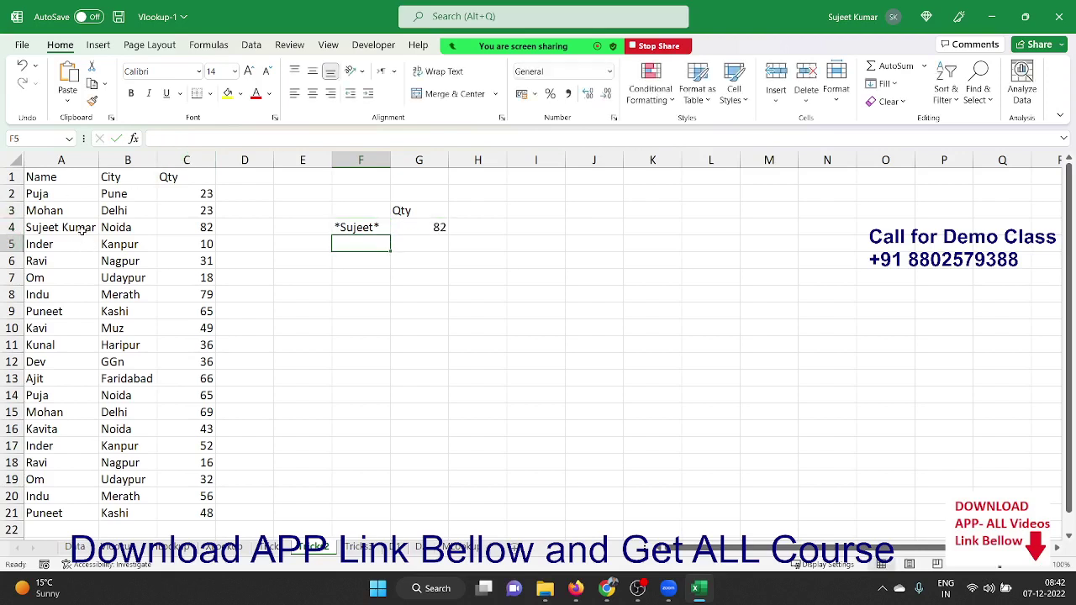
{"action": "left_click", "coordinate": [81, 232]}
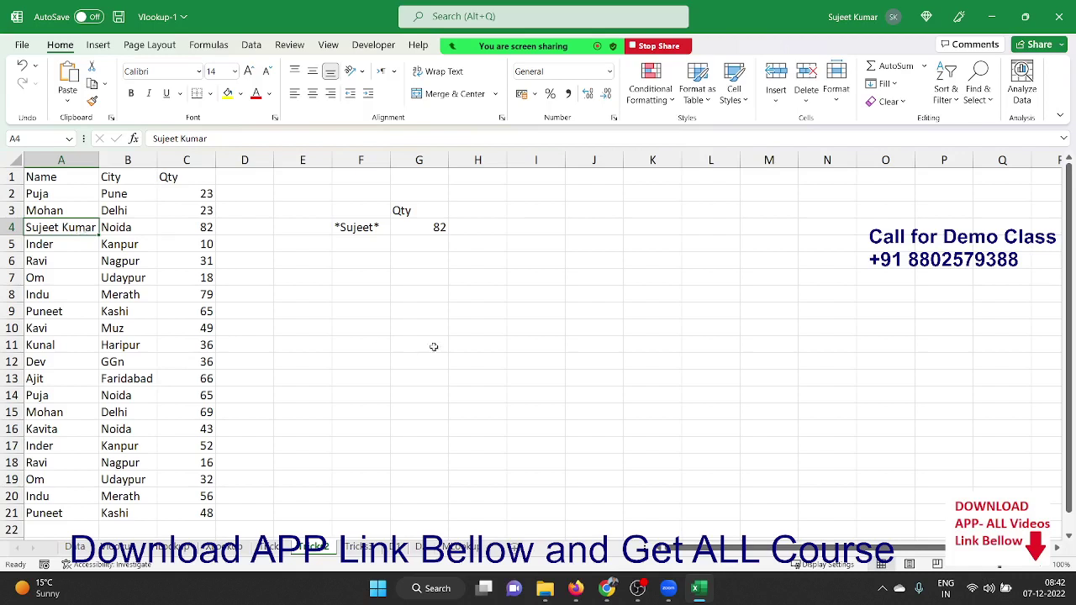
{"action": "left_click", "coordinate": [430, 232]}
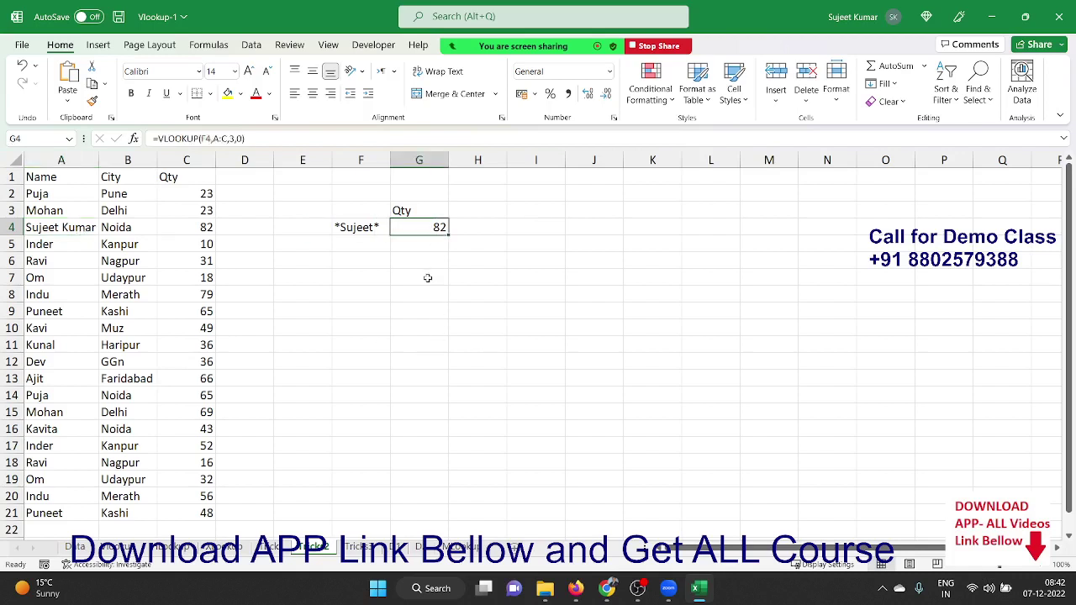
{"action": "left_click", "coordinate": [356, 228]}
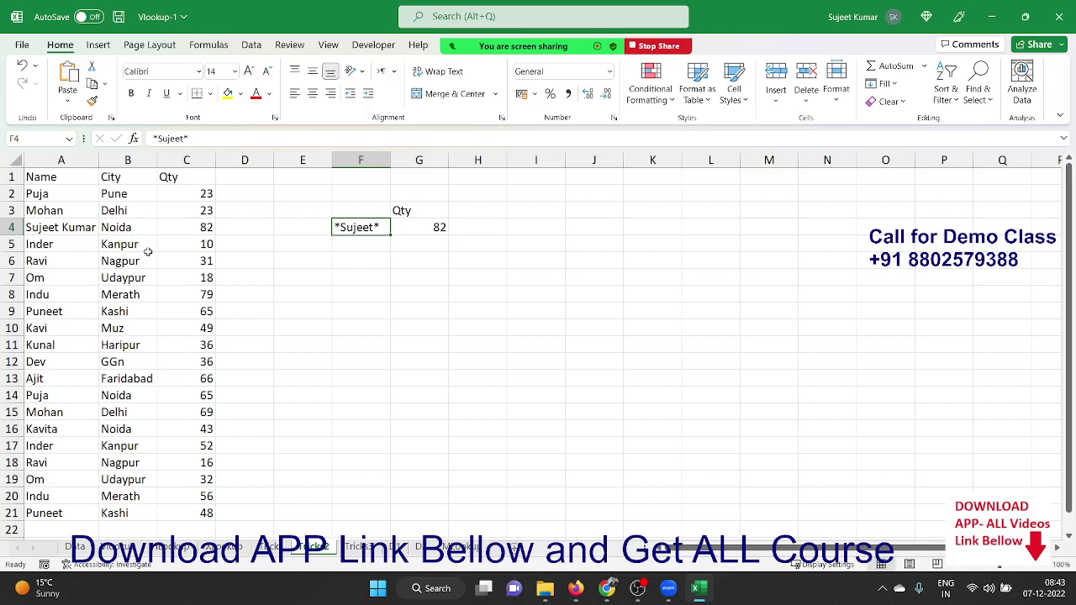
Enter the leading-wildcard pattern *Sujeet in F5
{"action": "key", "text": "ctrl+h"}
{"action": "key", "text": "ctrl+f"}
{"action": "key", "text": "Escape"}
{"action": "key", "text": "Down"}
{"action": "type", "text": "*"}
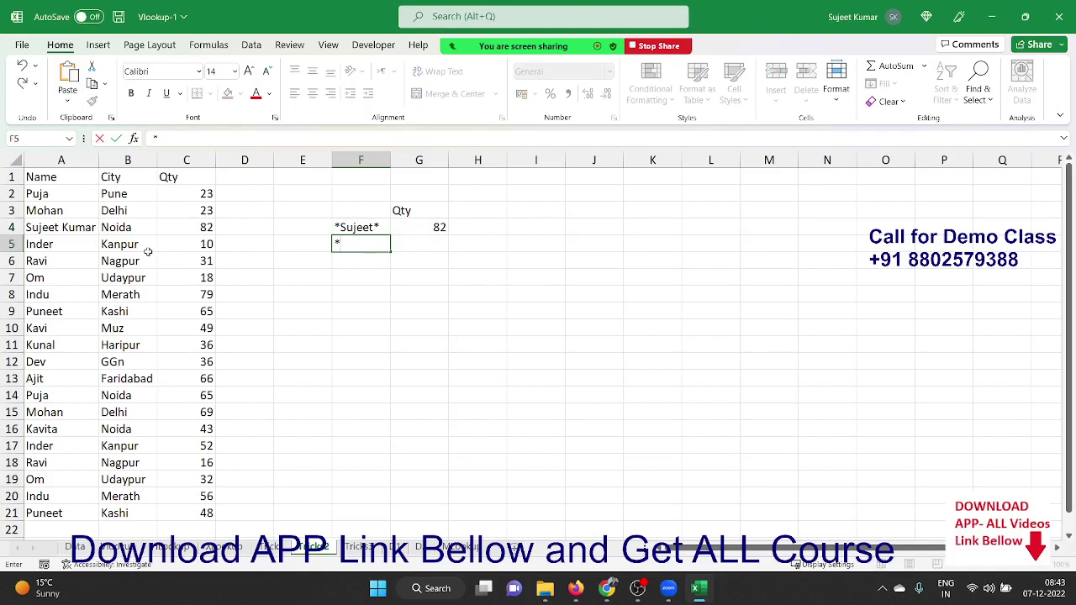
{"action": "type", "text": "Sujee"}
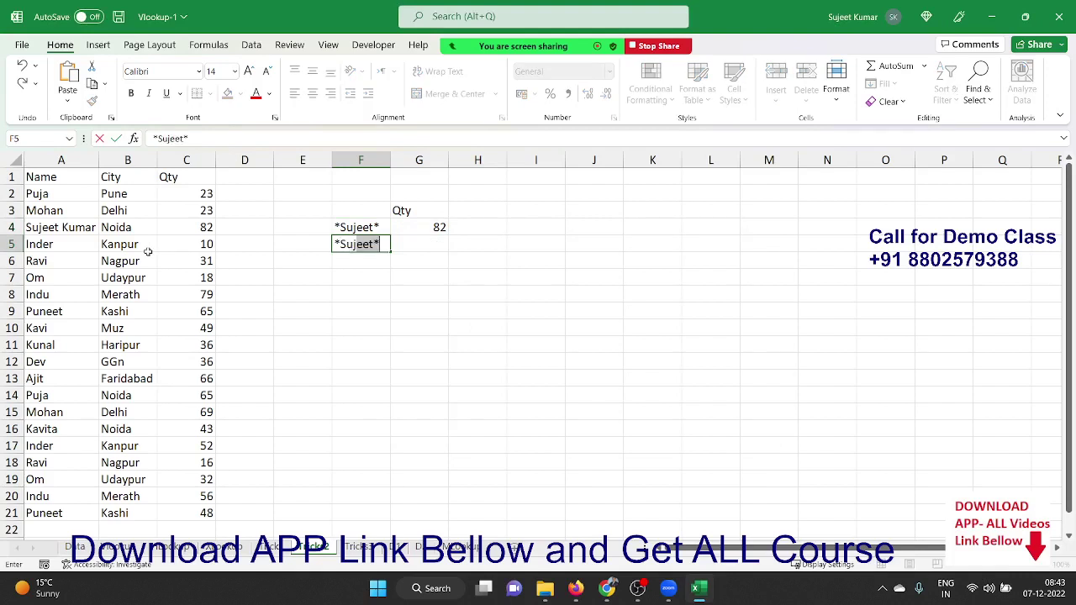
{"action": "type", "text": "t"}
{"action": "key", "text": "BackSpace"}
{"action": "key", "text": "Return"}
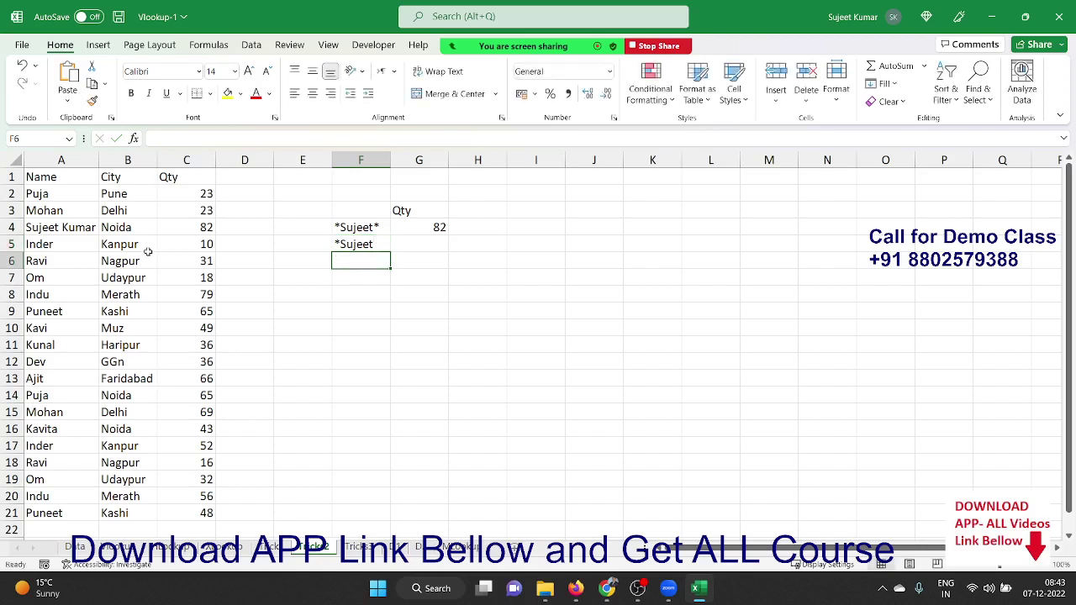
{"action": "key", "text": "Left"}
{"action": "key", "text": "Left"}
{"action": "key", "text": "Up"}
{"action": "key", "text": "Up"}
{"action": "key", "text": "Left"}
{"action": "key", "text": "Left"}
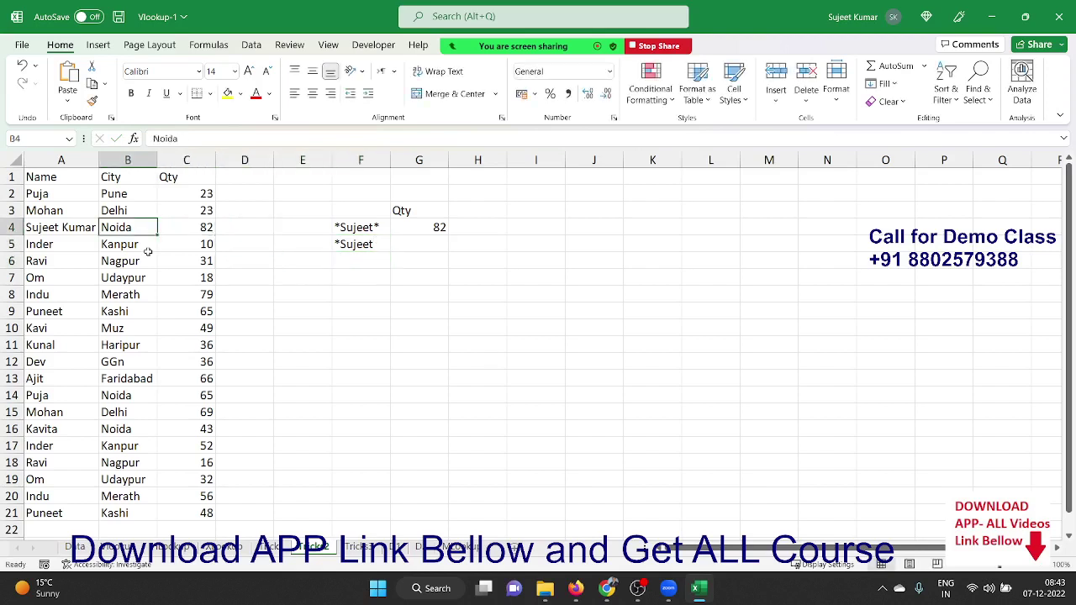
{"action": "key", "text": "Down"}
{"action": "key", "text": "Down"}
{"action": "key", "text": "Left"}
{"action": "type", "text": "Kumar"}
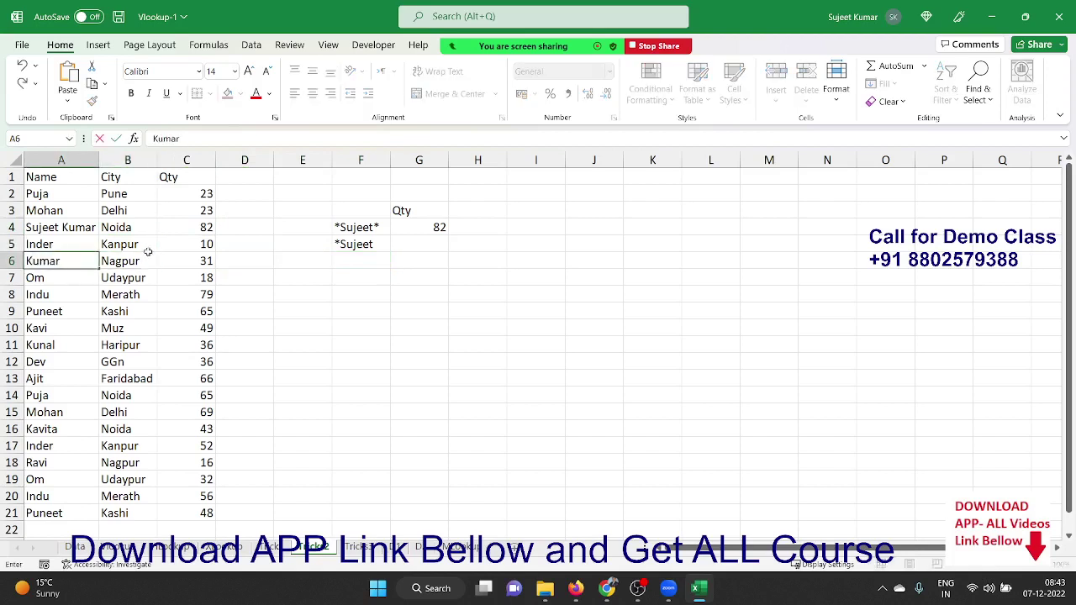
{"action": "type", "text": " Sujeet"}
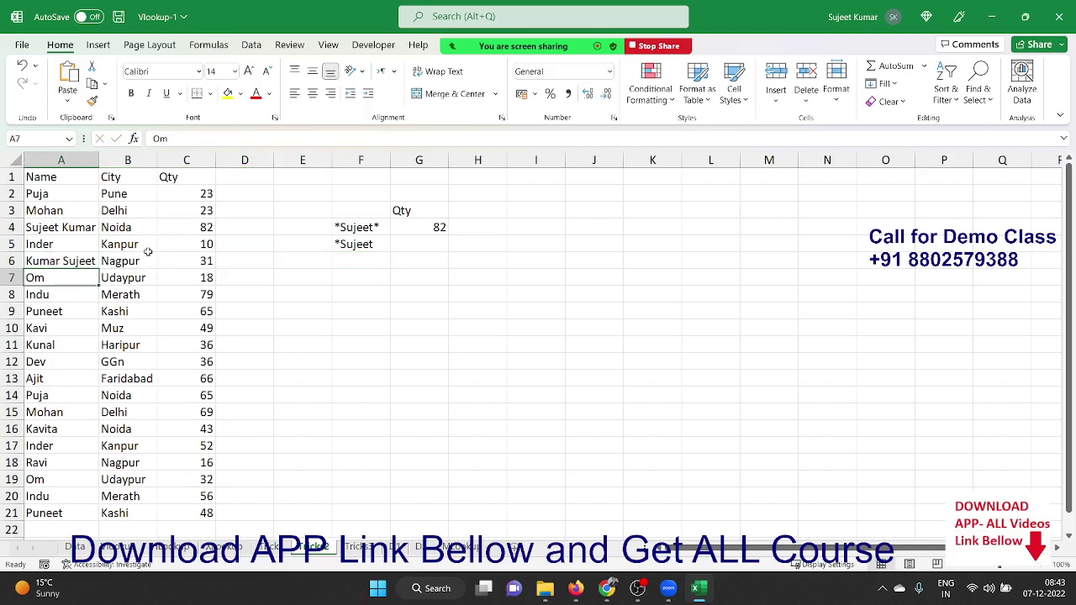
{"action": "key", "text": "Right"}
{"action": "key", "text": "Right"}
{"action": "key", "text": "Right"}
{"action": "key", "text": "Right"}
{"action": "key", "text": "Right"}
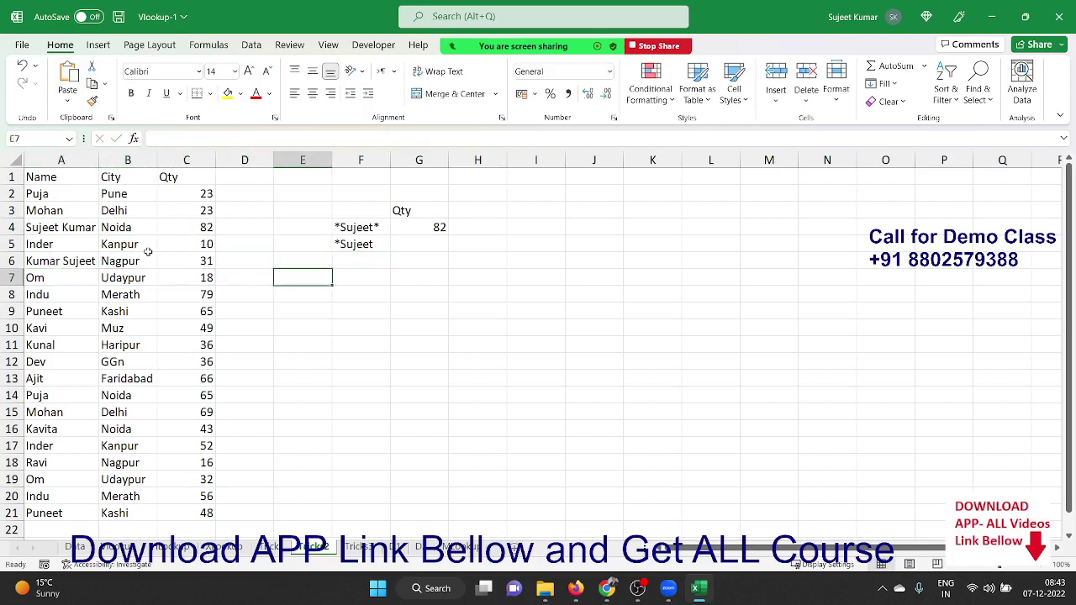
{"action": "key", "text": "Up"}
{"action": "key", "text": "alt+Tab"}
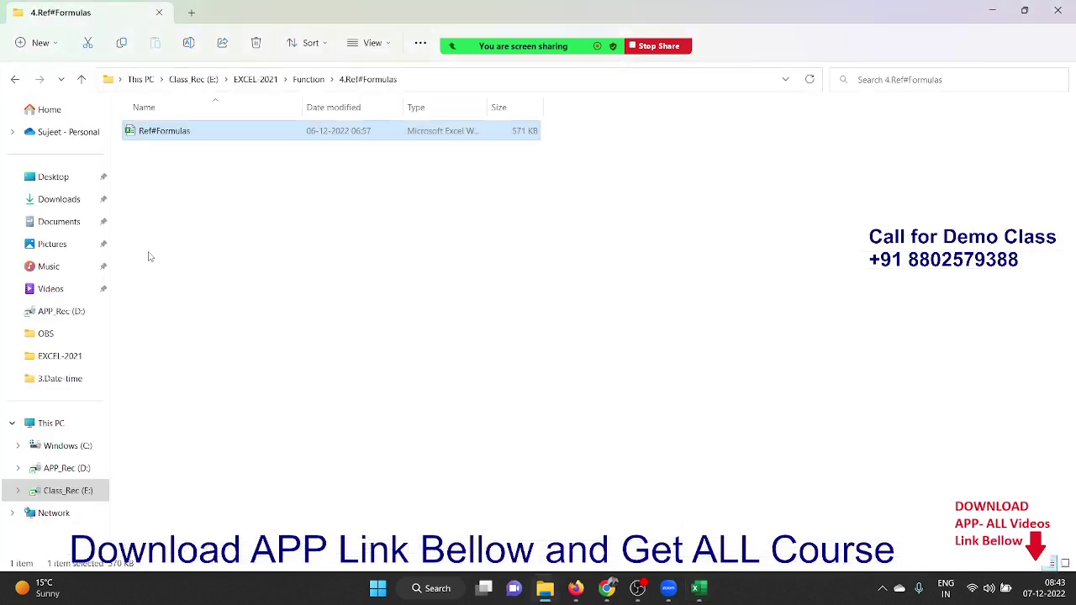
{"action": "key", "text": "alt+Tab"}
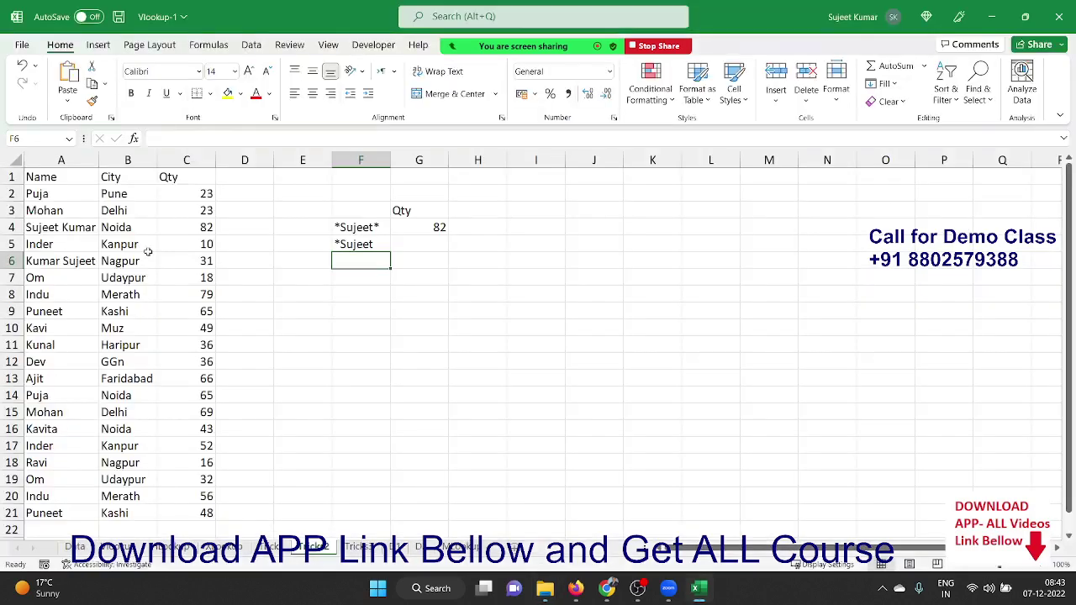
Enter the trailing-wildcard pattern Sujeet* in F6
{"action": "type", "text": "S"}
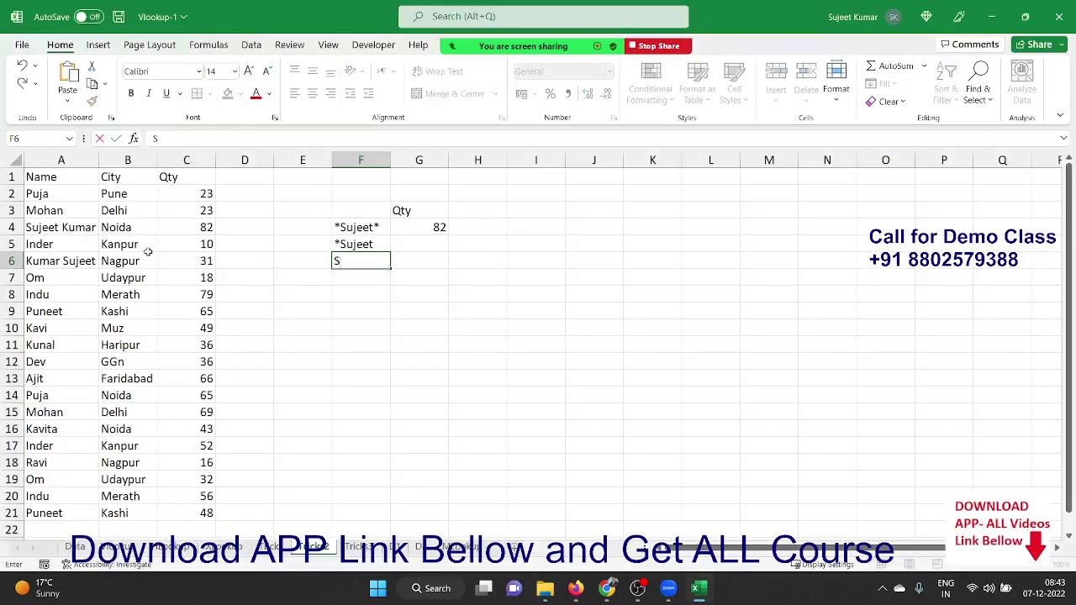
{"action": "type", "text": "ujeet*"}
{"action": "key", "text": "Return"}
{"action": "key", "text": "Up"}
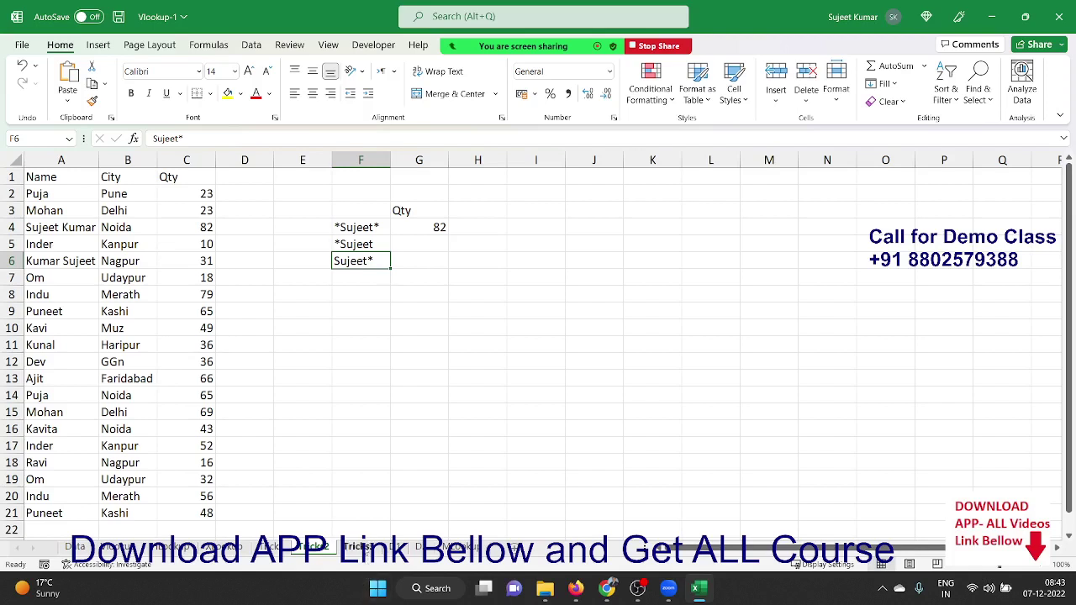
On the Puja sheet, clear the old results from E1:K15
{"action": "left_click", "coordinate": [357, 546]}
{"action": "left_click", "coordinate": [518, 462]}
{"action": "left_click_drag", "start_coordinate": [286, 177], "coordinate": [627, 410]}
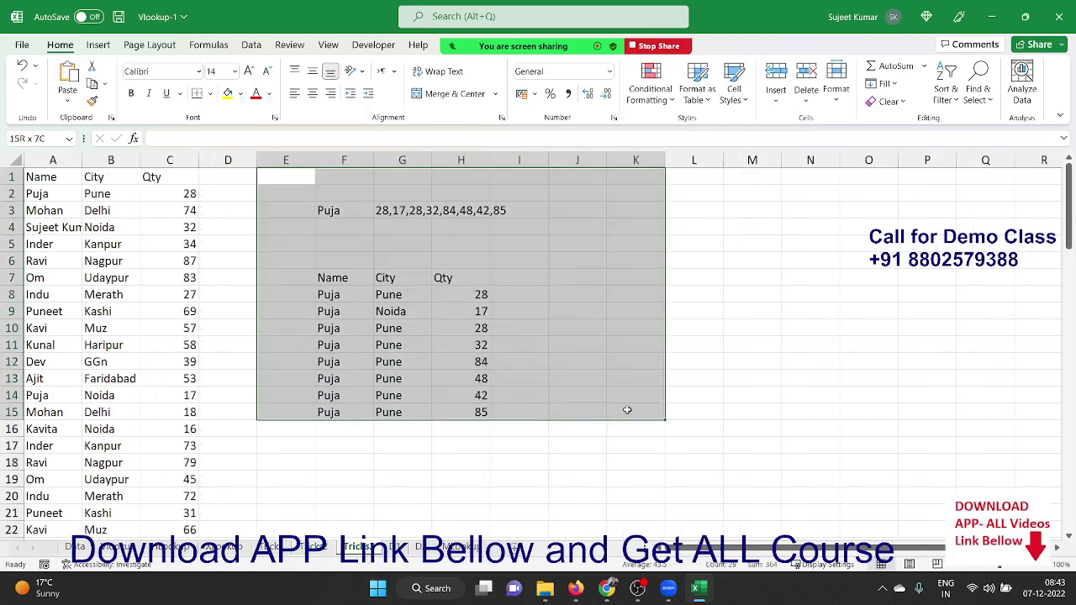
{"action": "key", "text": "Delete"}
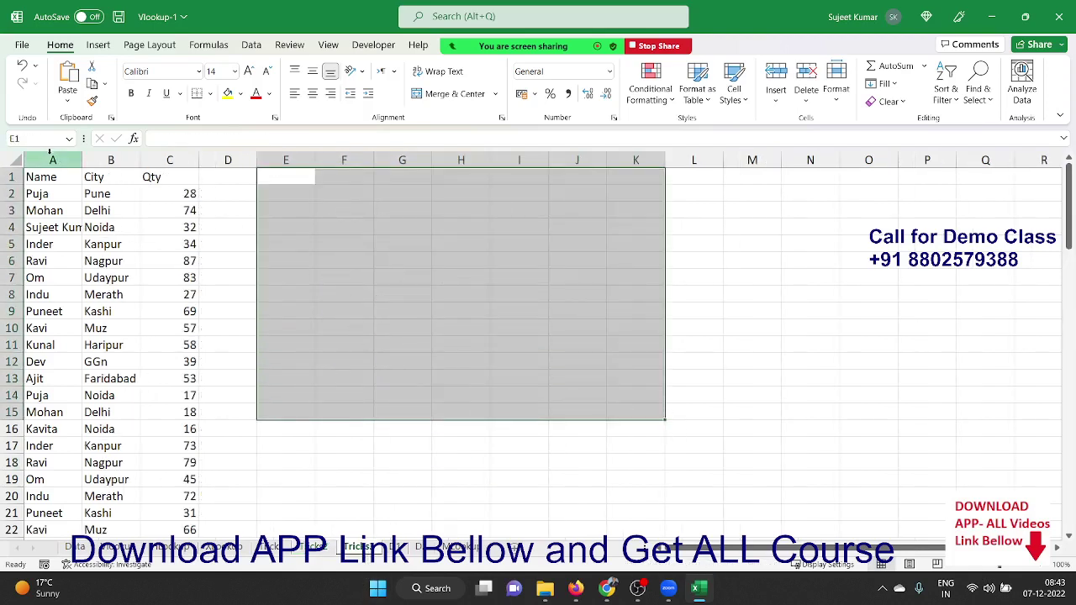
Copy the Name/City/Qty headers from A1:C1 into F6:H6
{"action": "left_click_drag", "start_coordinate": [42, 177], "coordinate": [168, 177]}
{"action": "key", "text": "ctrl+c"}
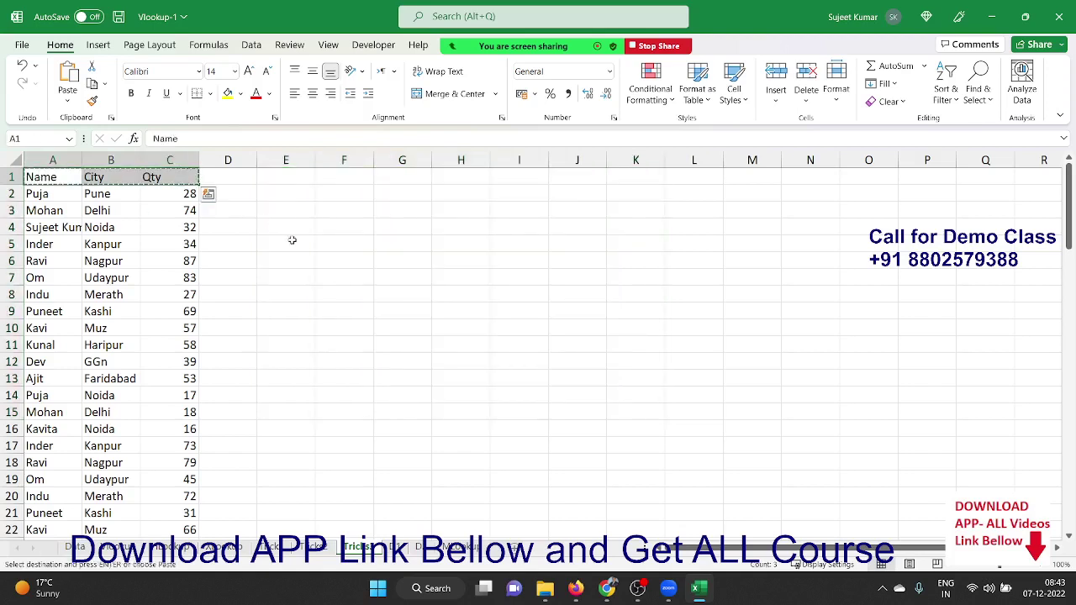
{"action": "left_click", "coordinate": [345, 257]}
{"action": "key", "text": "ctrl+v"}
{"action": "key", "text": "Escape"}
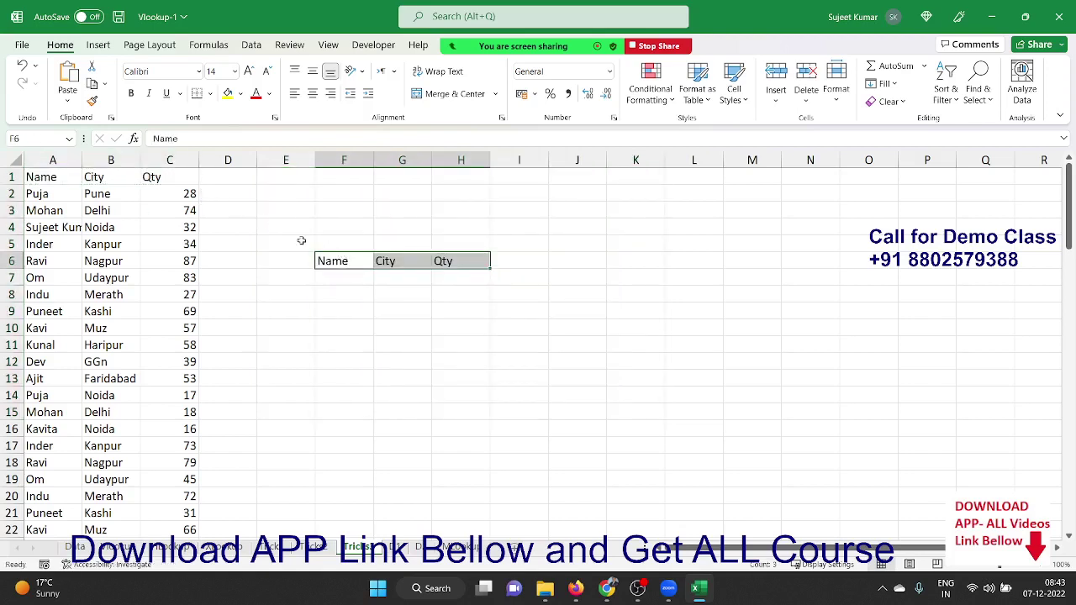
Enter Puja in F3 as the lookup criterion
{"action": "left_click_drag", "start_coordinate": [61, 212], "coordinate": [52, 378]}
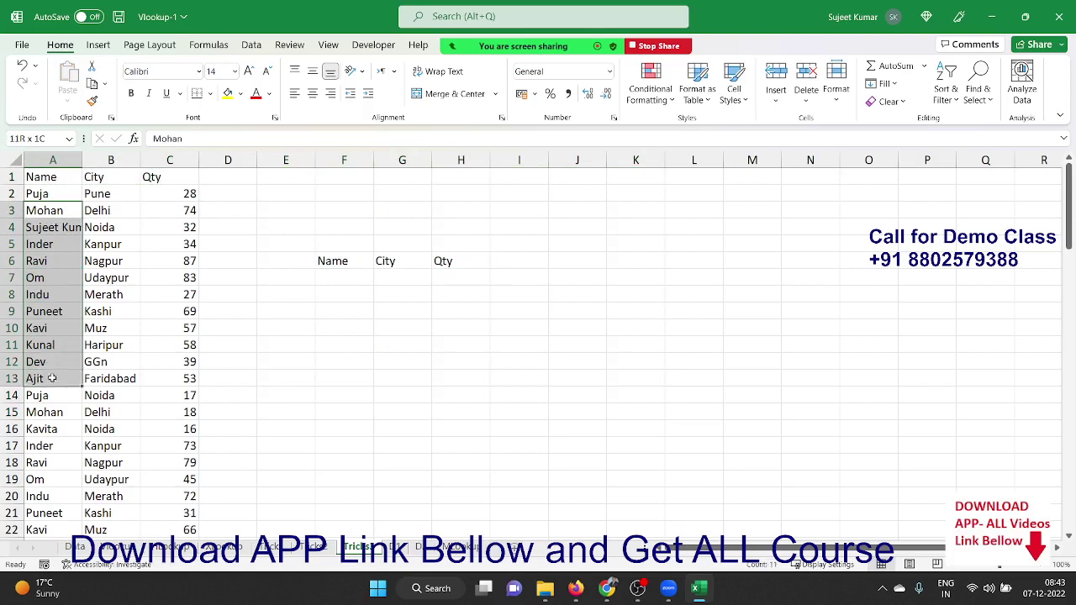
{"action": "left_click", "coordinate": [321, 212]}
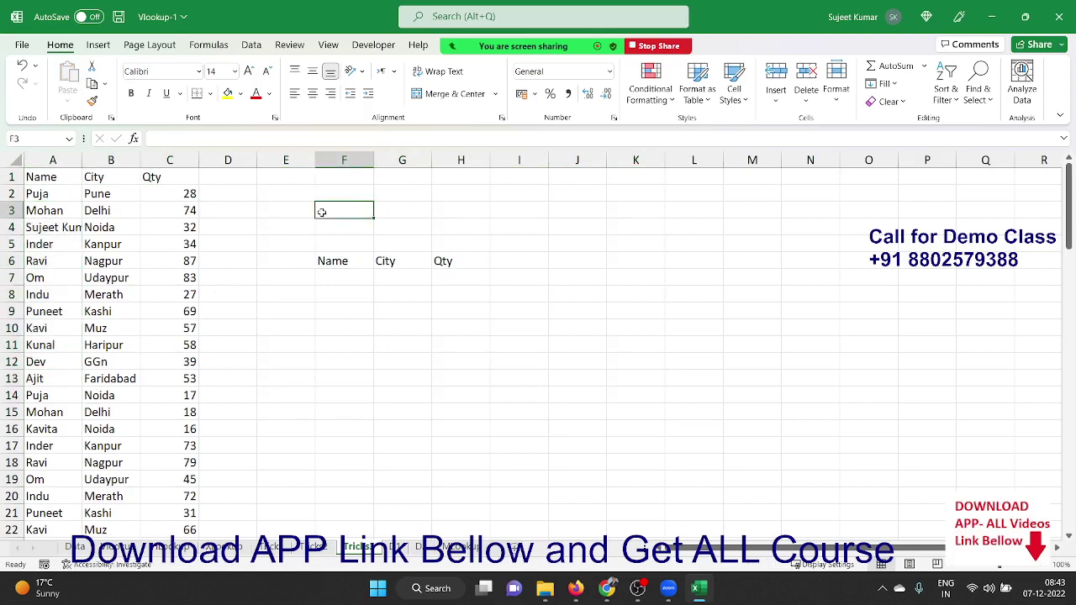
{"action": "type", "text": "Puja"}
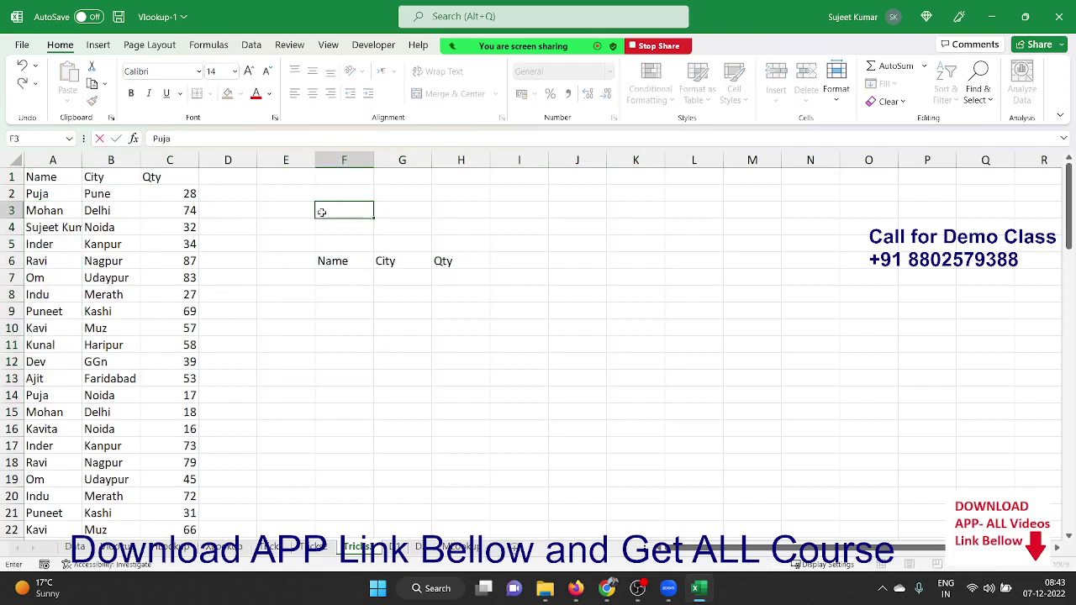
{"action": "key", "text": "Tab"}
{"action": "key", "text": "Down"}
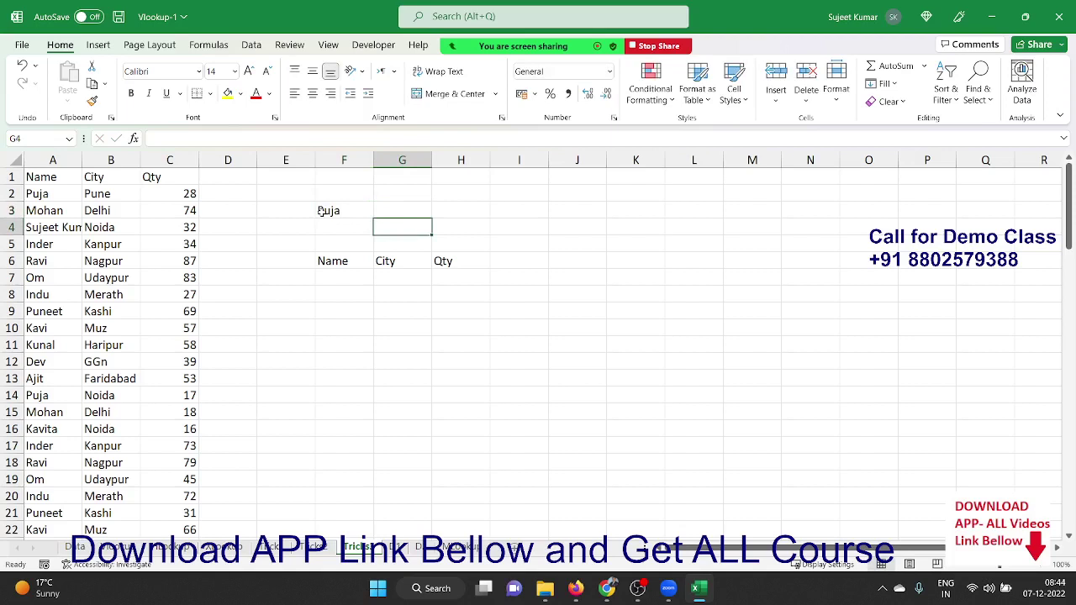
{"action": "key", "text": "Left"}
{"action": "key", "text": "Left"}
{"action": "key", "text": "Up"}
{"action": "key", "text": "Right"}
{"action": "key", "text": "Right"}
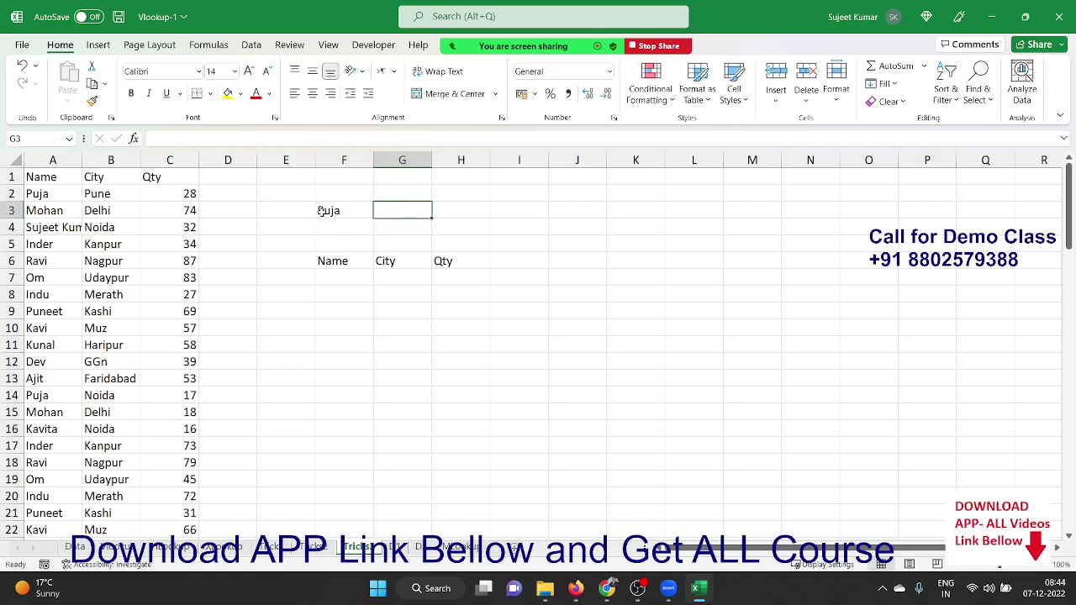
Highlight Puja's first two records in the A:C data
{"action": "key", "text": "Left"}
{"action": "key", "text": "Left"}
{"action": "key", "text": "Left"}
{"action": "key", "text": "Left"}
{"action": "key", "text": "Left"}
{"action": "key", "text": "Left"}
{"action": "key", "text": "Up"}
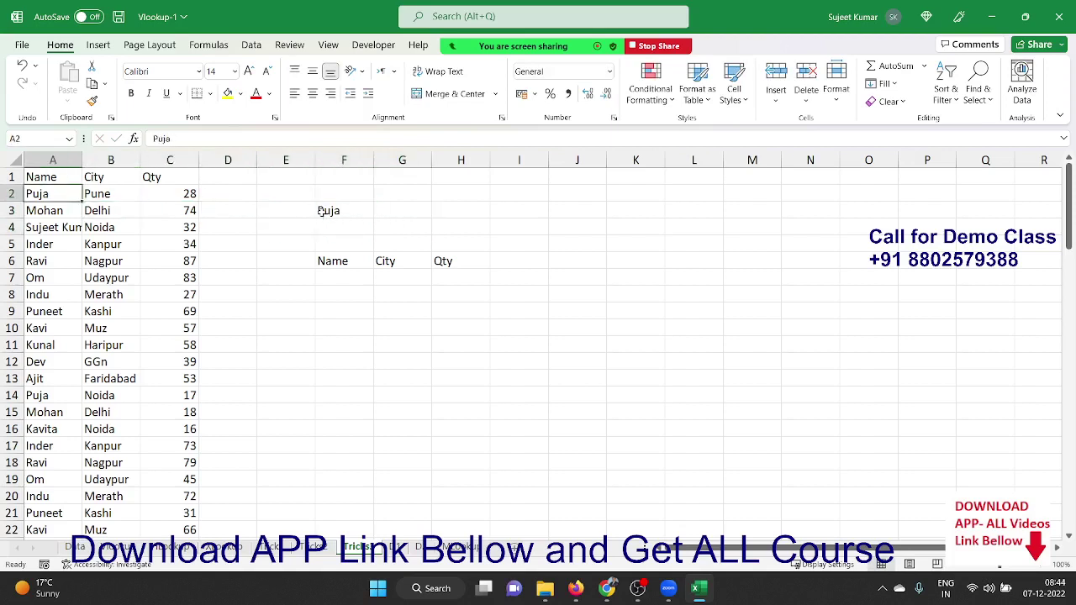
{"action": "key", "text": "shift+Right"}
{"action": "key", "text": "Down"}
{"action": "key", "text": "Down"}
{"action": "key", "text": "Down"}
{"action": "key", "text": "Down"}
{"action": "key", "text": "Down"}
{"action": "key", "text": "Down"}
{"action": "key", "text": "Down"}
{"action": "key", "text": "Down"}
{"action": "key", "text": "Down"}
{"action": "key", "text": "Down"}
{"action": "key", "text": "Down"}
{"action": "key", "text": "Down"}
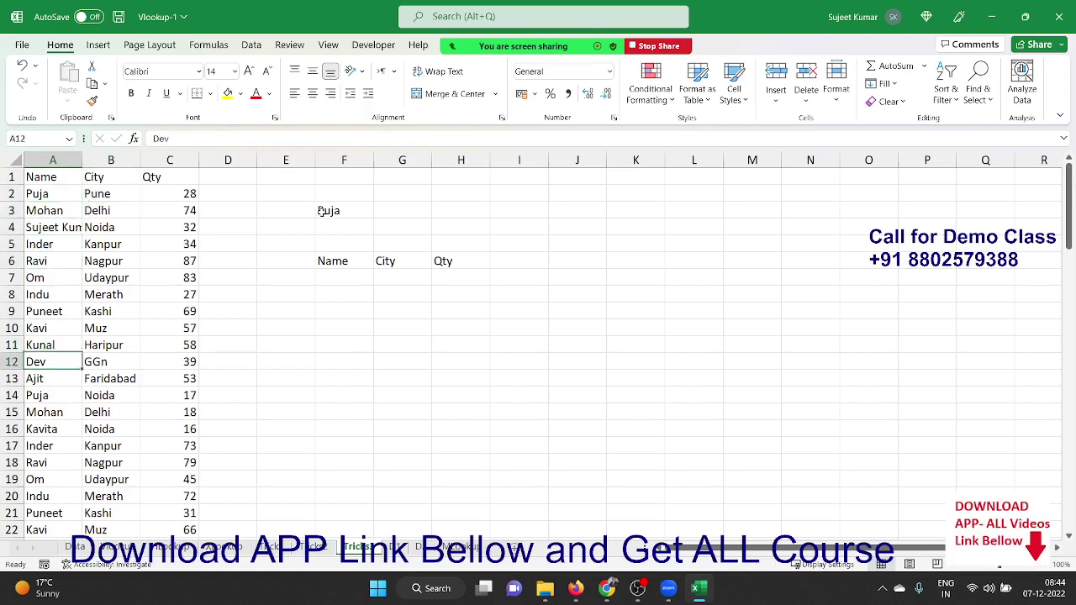
{"action": "key", "text": "shift+Right"}
{"action": "key", "text": "shift+Right"}
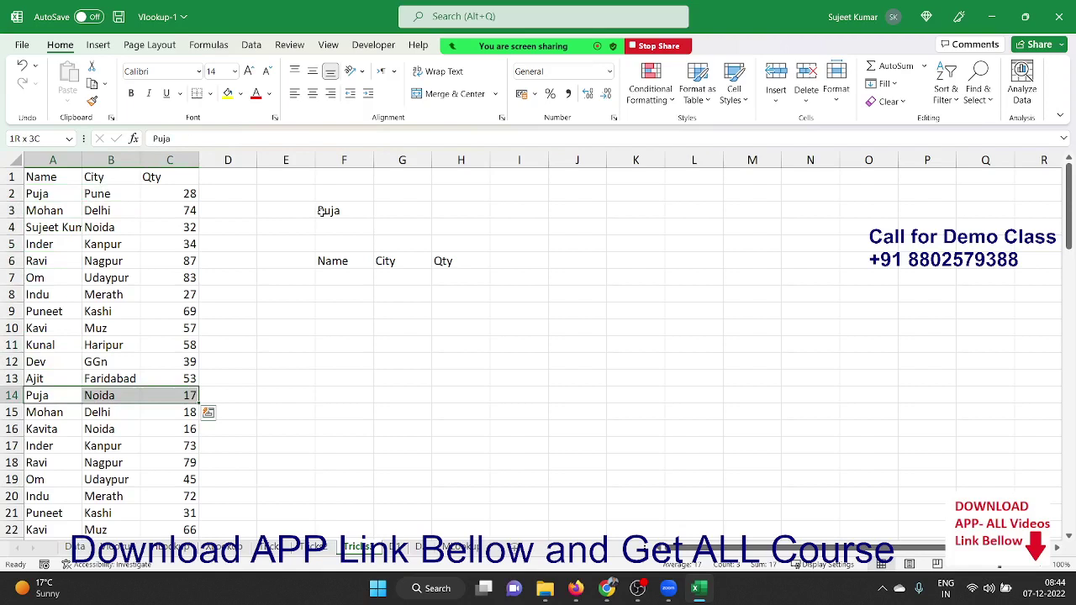
{"action": "left_click", "coordinate": [360, 271]}
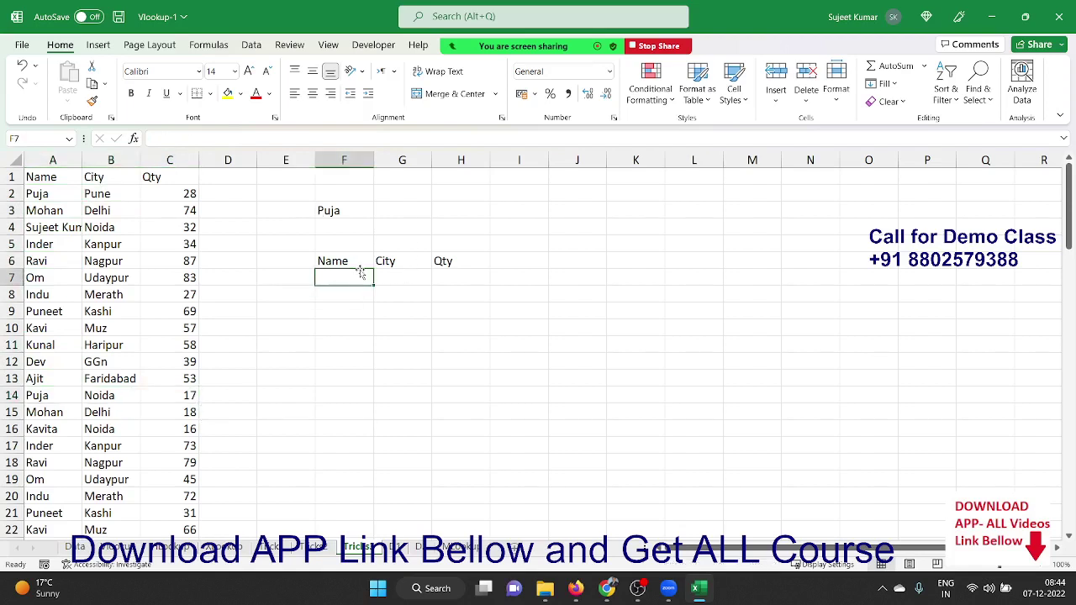
Start a FILTER formula in F7 with the array A1:C94
{"action": "type", "text": "="}
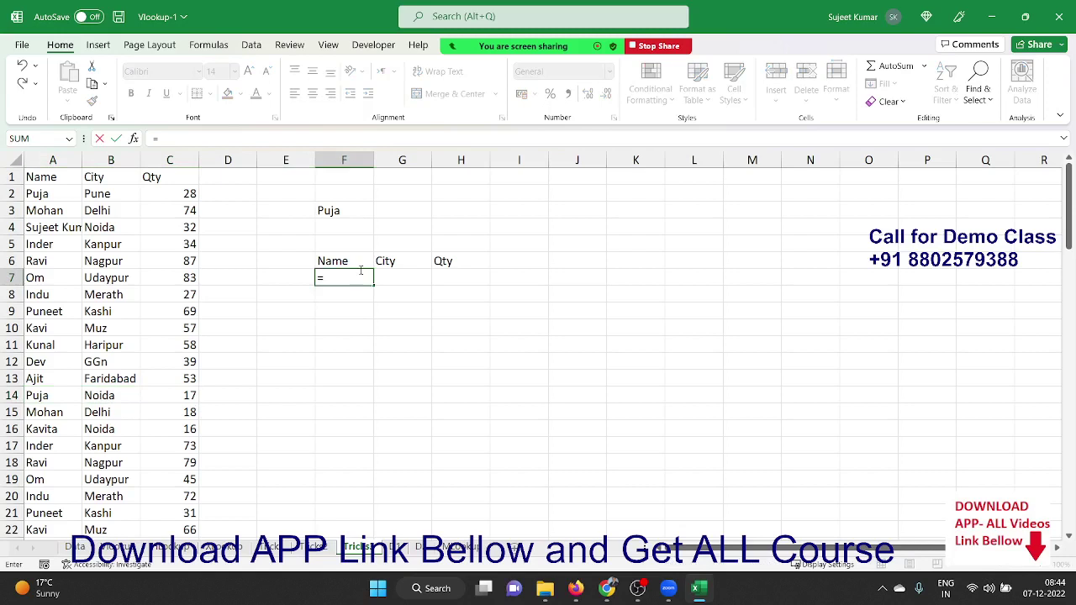
{"action": "type", "text": "fil"}
{"action": "key", "text": "Tab"}
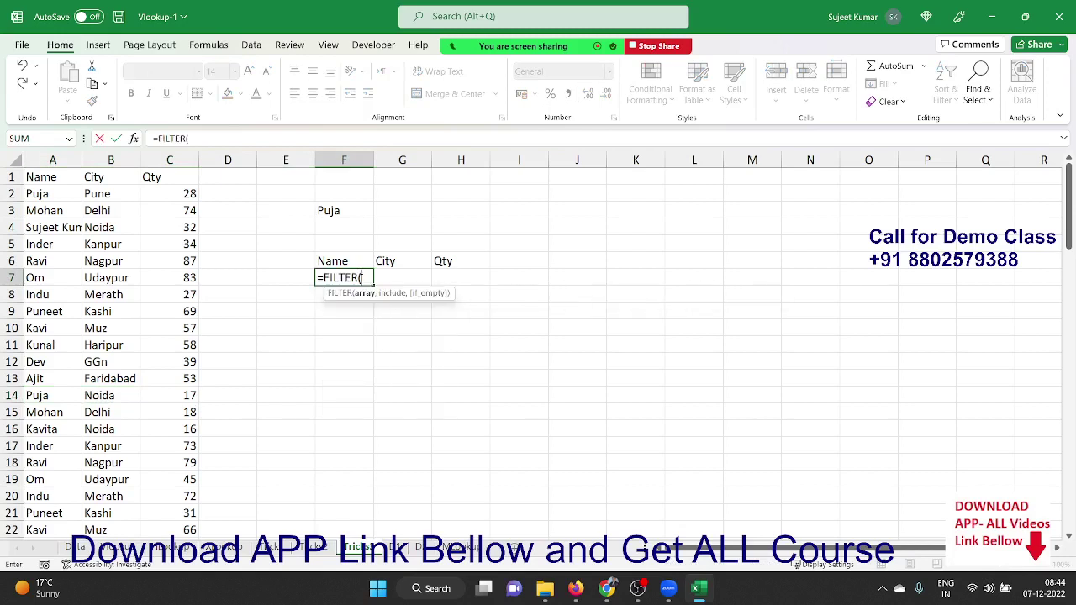
{"action": "key", "text": "Left"}
{"action": "key", "text": "Left"}
{"action": "key", "text": "Left"}
{"action": "key", "text": "Left"}
{"action": "key", "text": "Left"}
{"action": "key", "text": "ctrl+Up"}
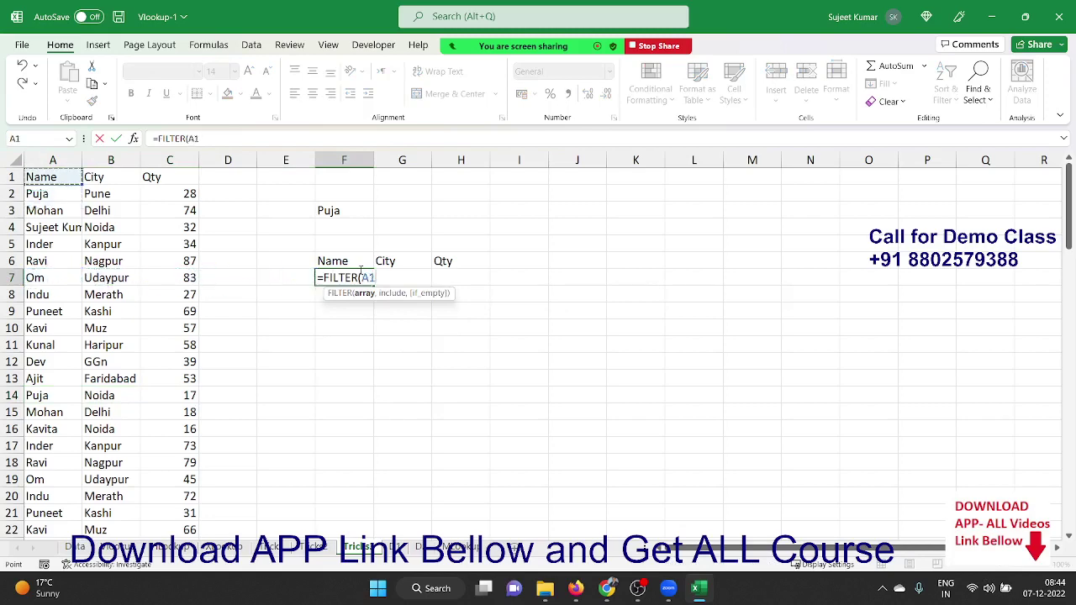
{"action": "key", "text": "ctrl+shift+Right"}
{"action": "key", "text": "ctrl+shift+Down"}
Add the condition A1:A94=F3 and enter it, spilling Puja's rows
{"action": "type", "text": ","}
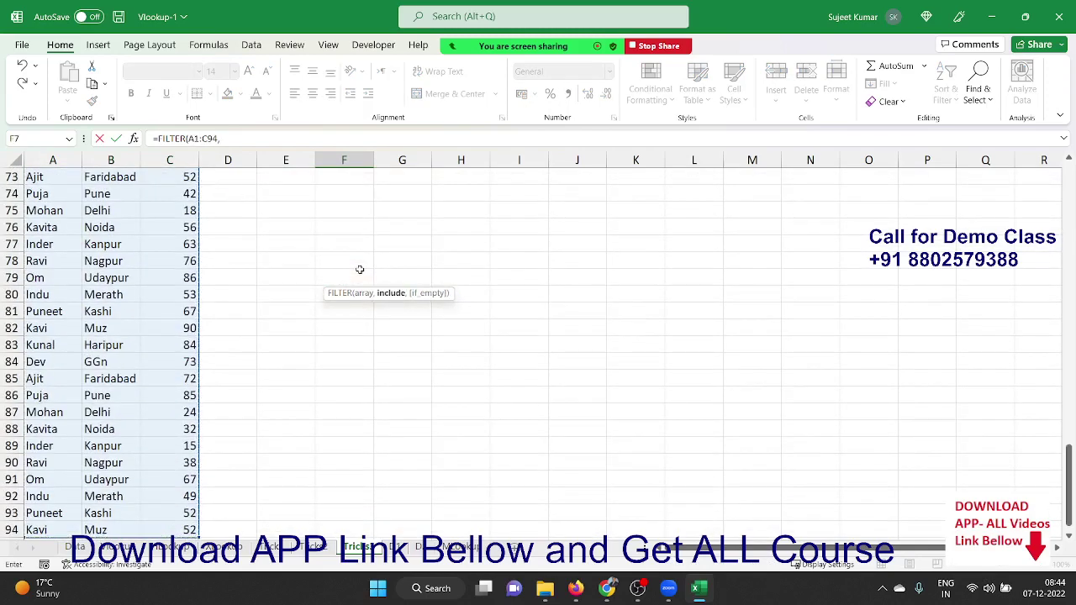
{"action": "key", "text": "Up"}
{"action": "key", "text": "Up"}
{"action": "key", "text": "Up"}
{"action": "key", "text": "Up"}
{"action": "key", "text": "Up"}
{"action": "key", "text": "Up"}
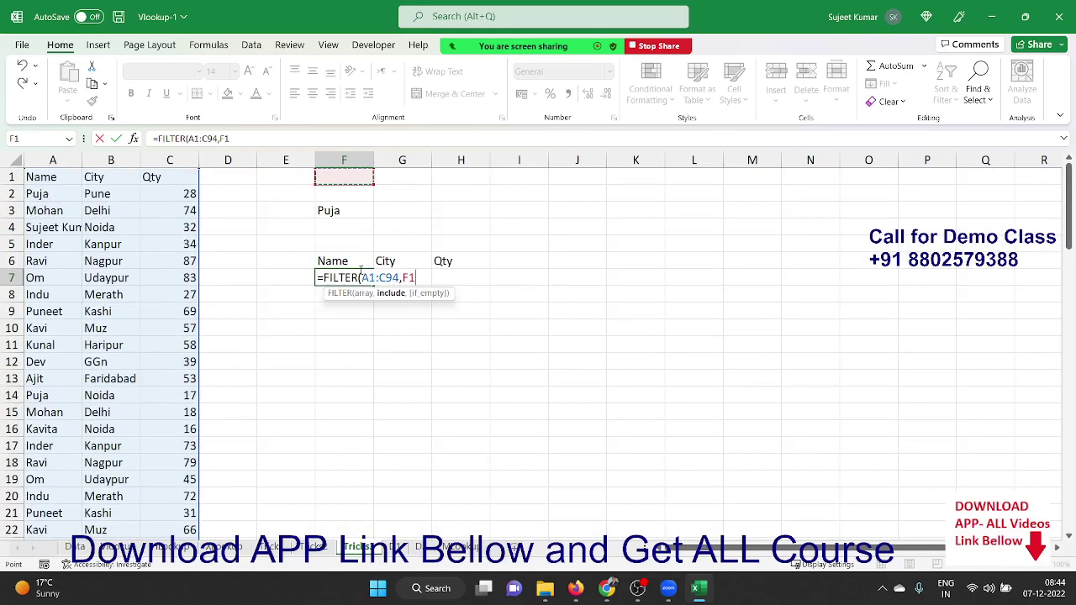
{"action": "key", "text": "Left"}
{"action": "key", "text": "Left"}
{"action": "key", "text": "Left"}
{"action": "key", "text": "Left"}
{"action": "key", "text": "Left"}
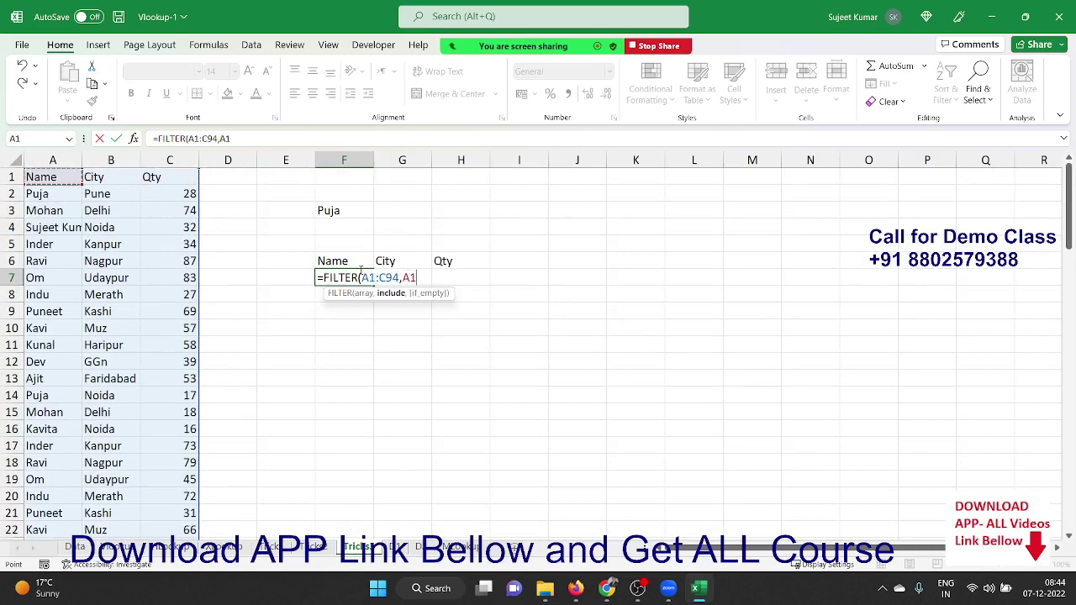
{"action": "key", "text": "ctrl+shift+Down"}
{"action": "type", "text": "="}
{"action": "key", "text": "Up"}
{"action": "key", "text": "Up"}
{"action": "key", "text": "Up"}
{"action": "key", "text": "Up"}
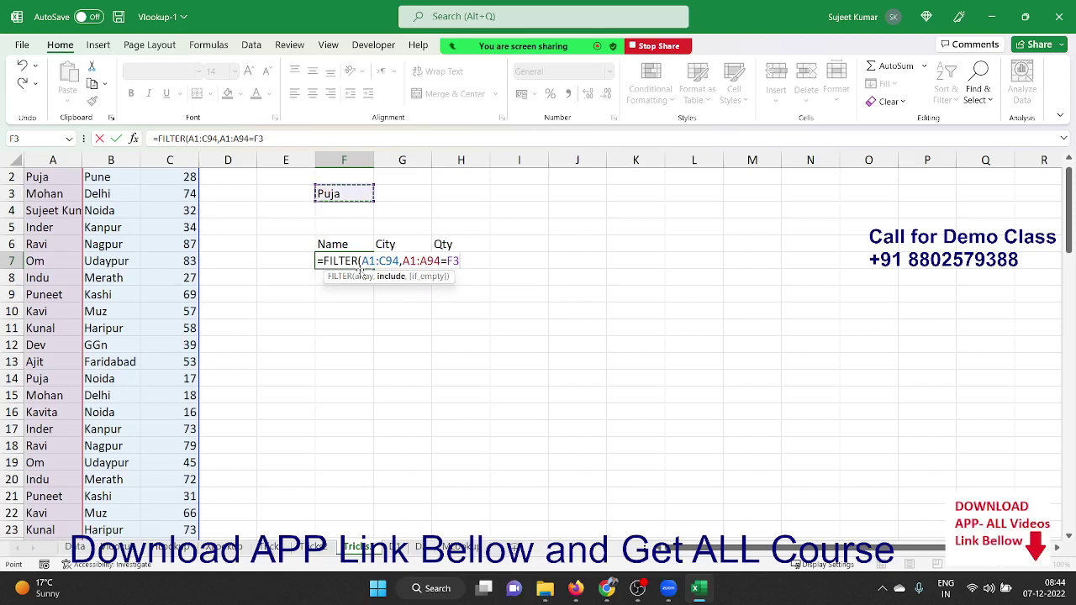
{"action": "key", "text": "Return"}
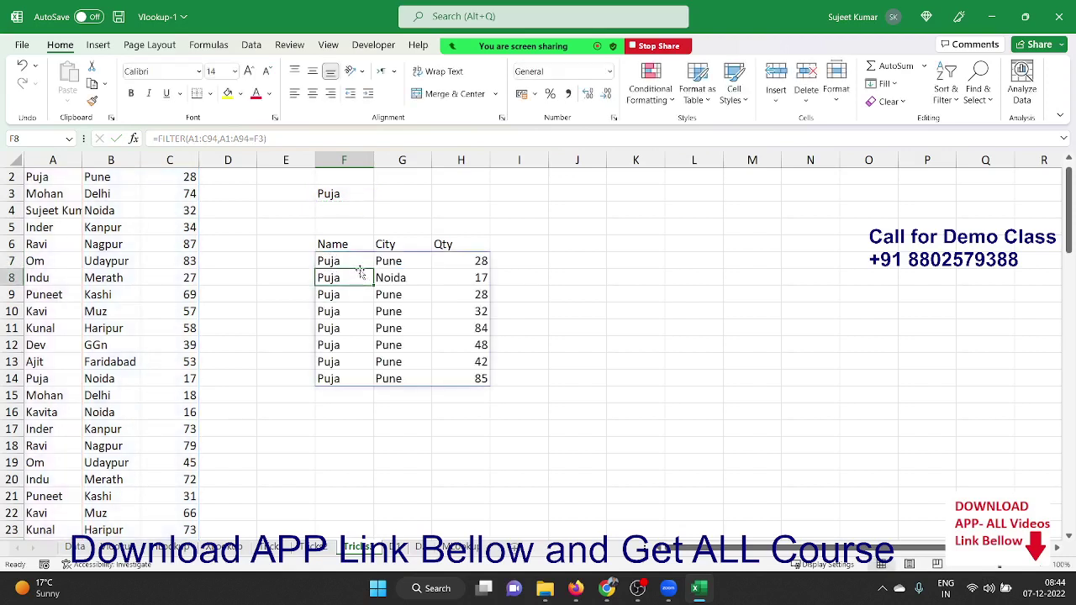
{"action": "key", "text": "Up"}
{"action": "key", "text": "Up"}
{"action": "key", "text": "Up"}
{"action": "key", "text": "Up"}
{"action": "key", "text": "Up"}
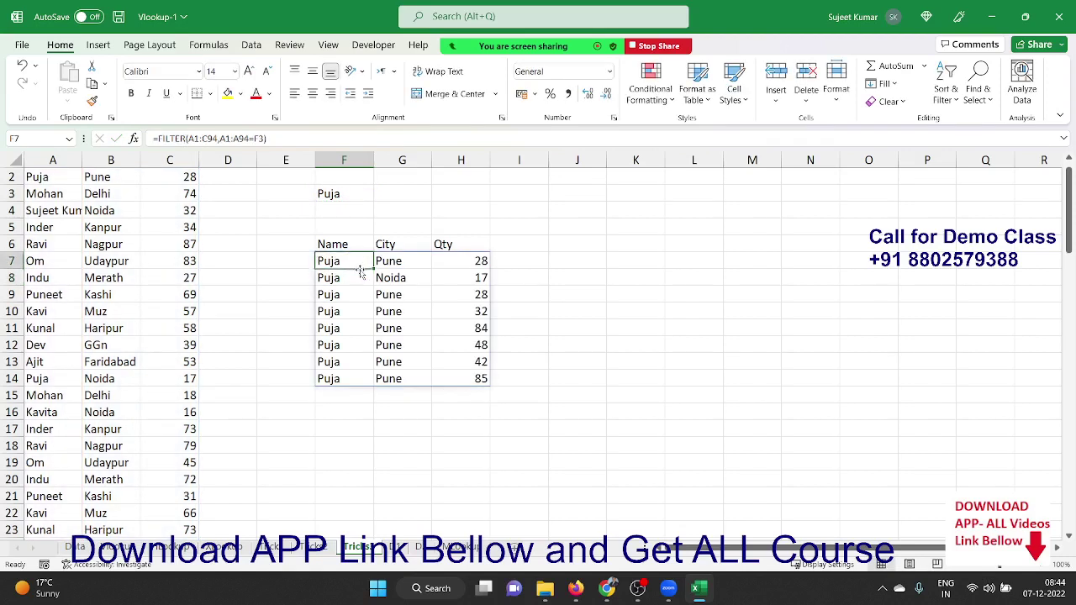
Change the F3 criterion to om so FILTER lists Om's eight Udaypur rows
{"action": "type", "text": "om."}
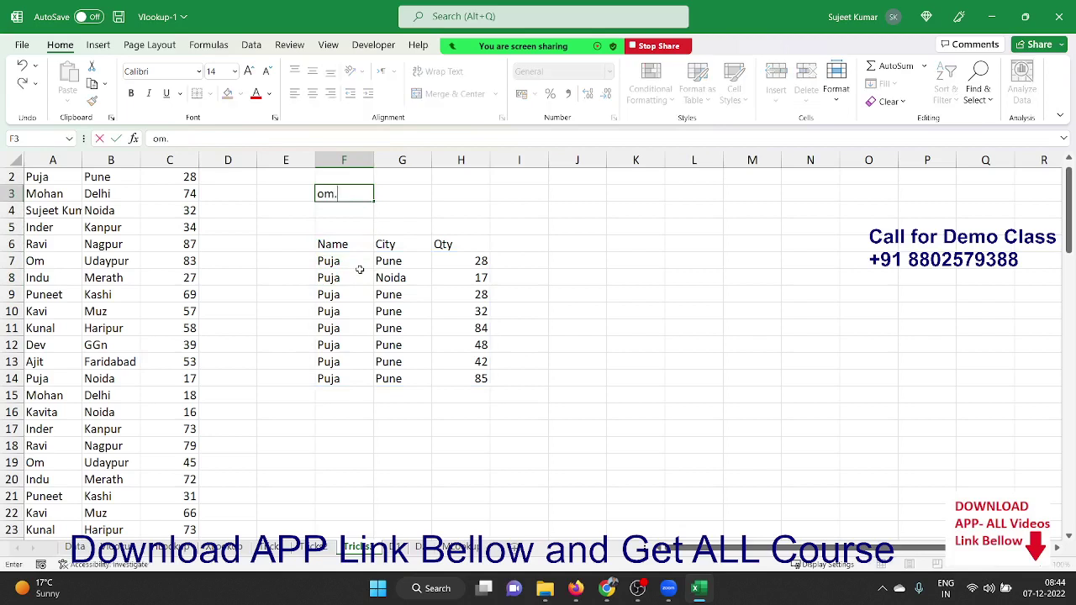
{"action": "key", "text": "Return"}
{"action": "key", "text": "Up"}
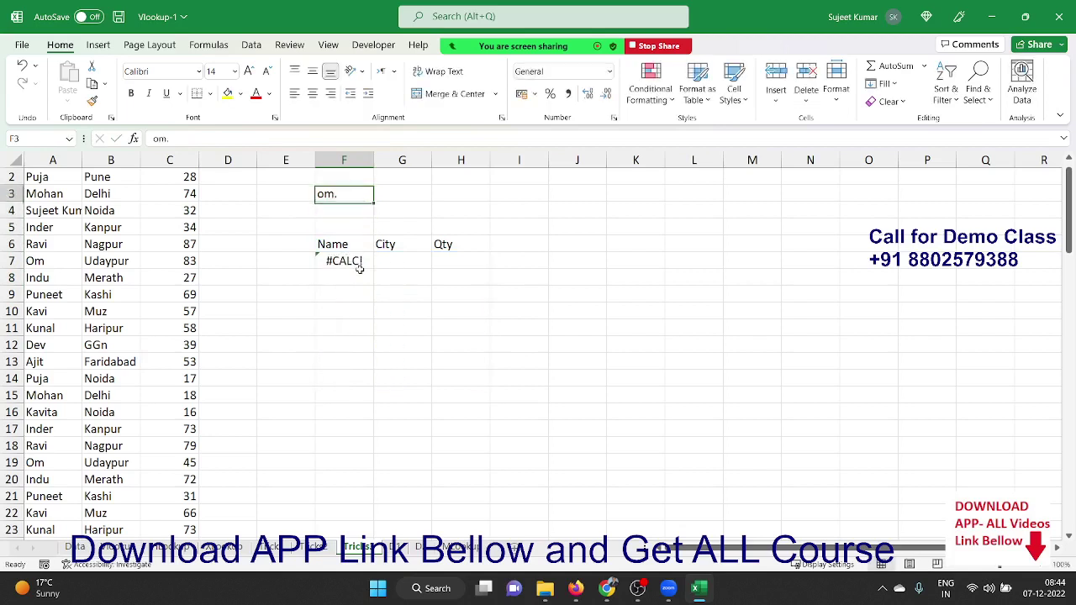
{"action": "type", "text": "om"}
{"action": "key", "text": "Return"}
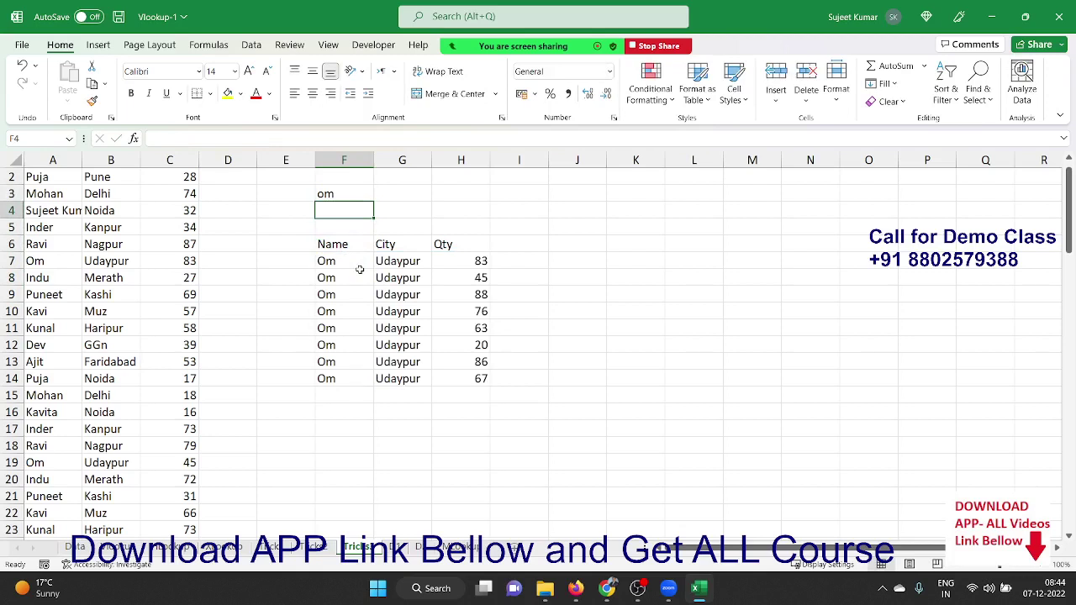
{"action": "key", "text": "Down"}
{"action": "key", "text": "Down"}
{"action": "key", "text": "Down"}
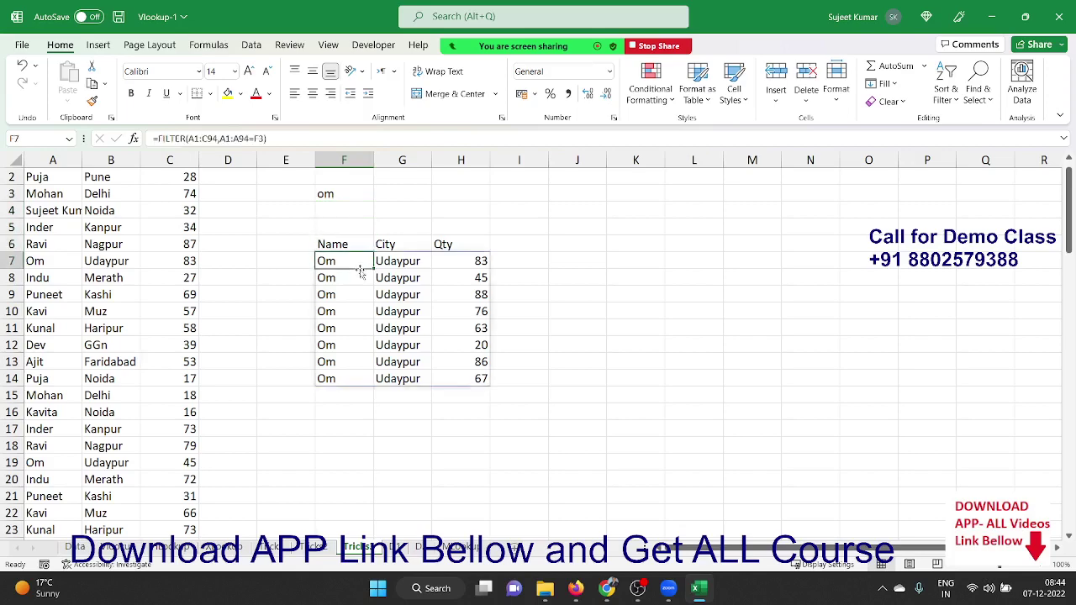
{"action": "left_click", "coordinate": [454, 546]}
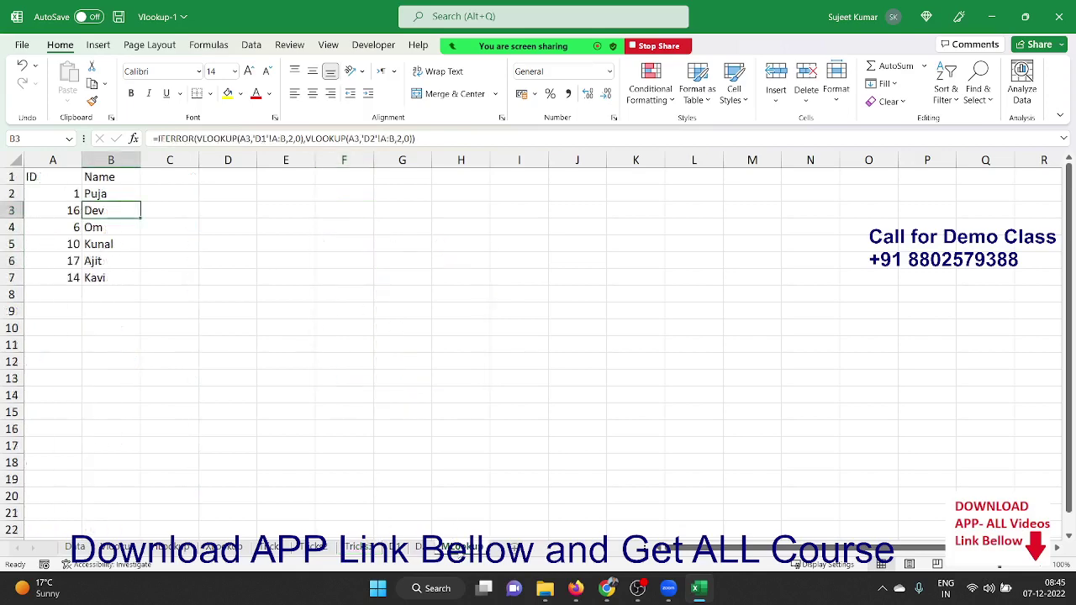
{"action": "left_click", "coordinate": [100, 180]}
{"action": "left_click", "coordinate": [103, 192]}
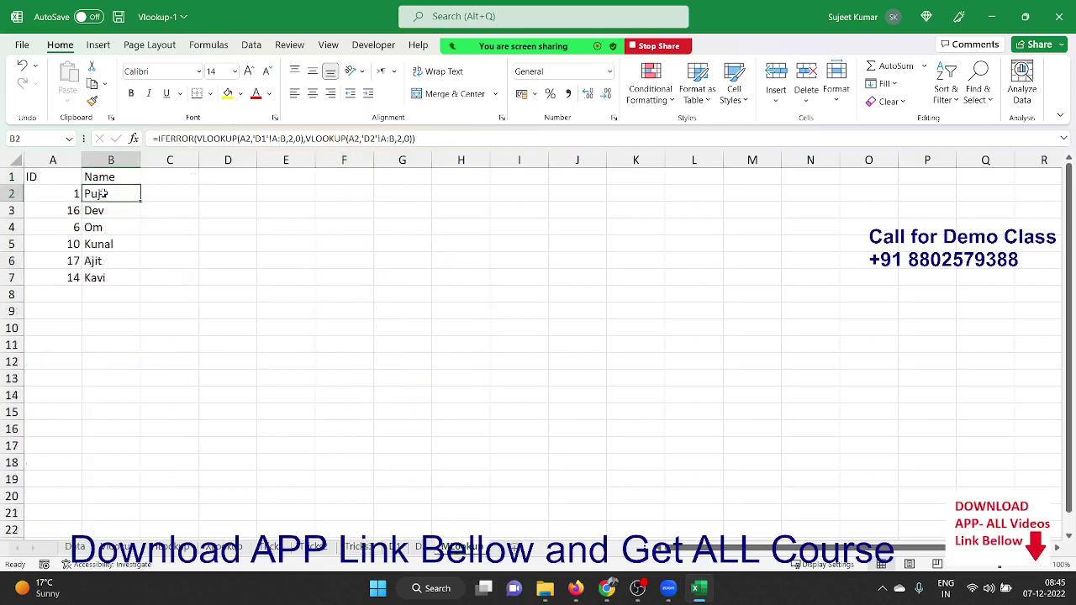
{"action": "key", "text": "ctrl+shift+Down"}
{"action": "key", "text": "Delete"}
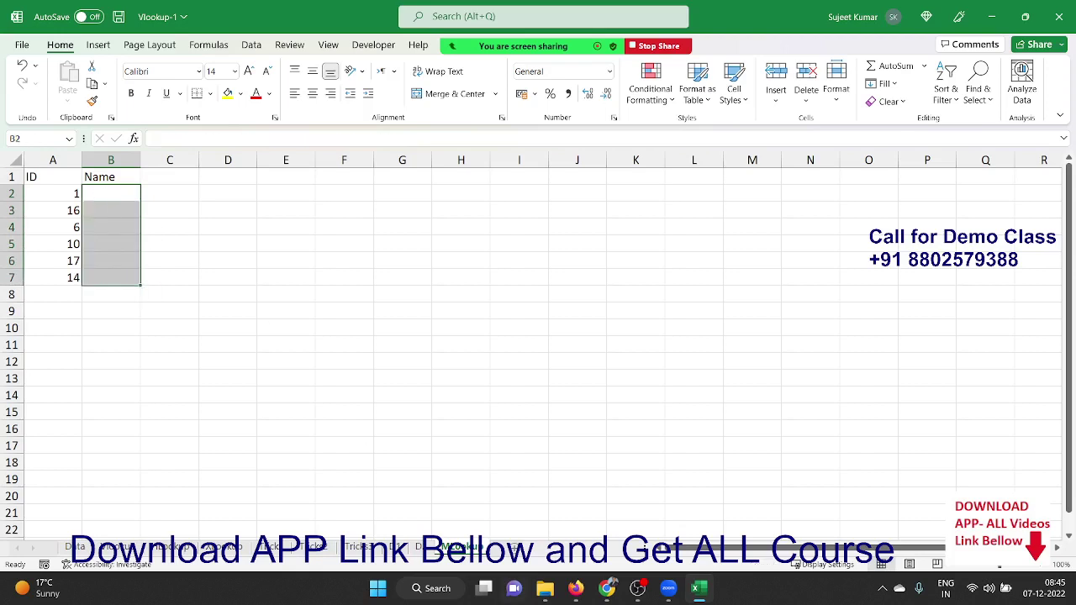
{"action": "left_click", "coordinate": [417, 546]}
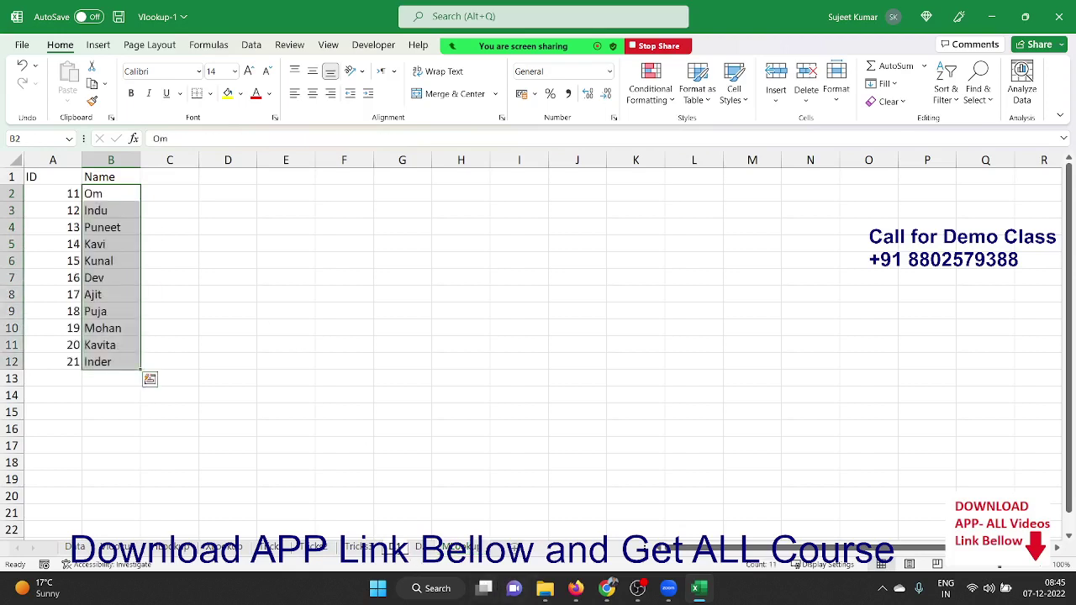
{"action": "left_click", "coordinate": [417, 547]}
{"action": "left_click", "coordinate": [391, 546]}
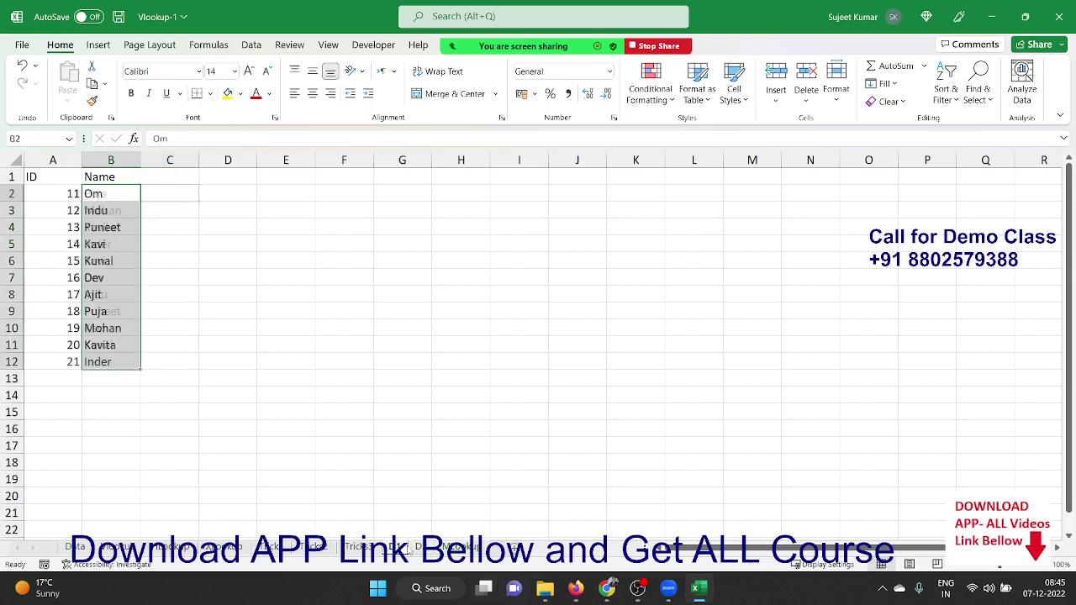
{"action": "left_click", "coordinate": [417, 547]}
{"action": "left_click", "coordinate": [454, 547]}
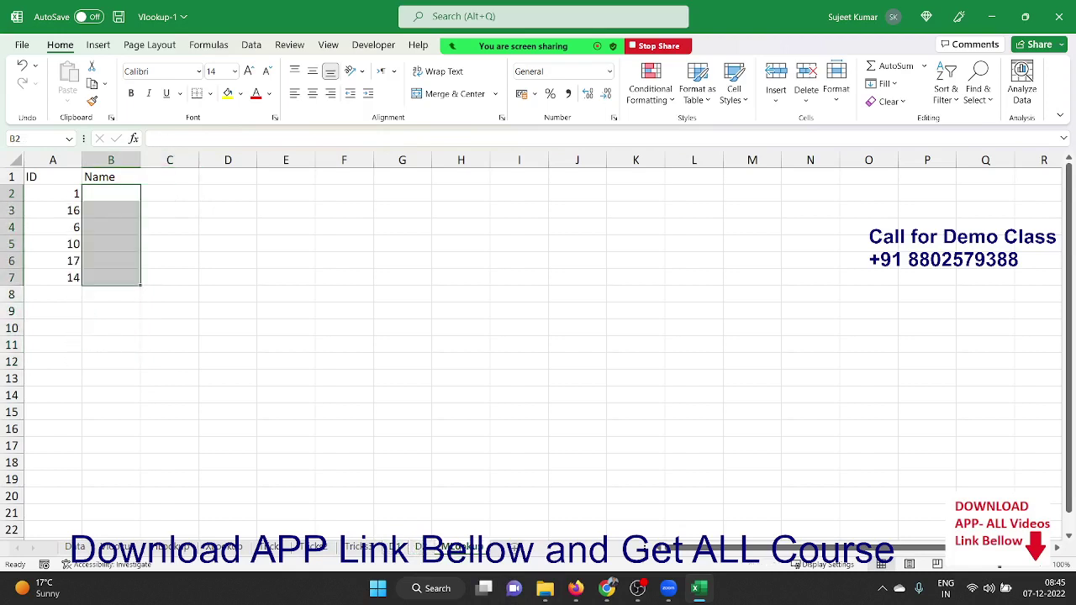
{"action": "left_click", "coordinate": [123, 200]}
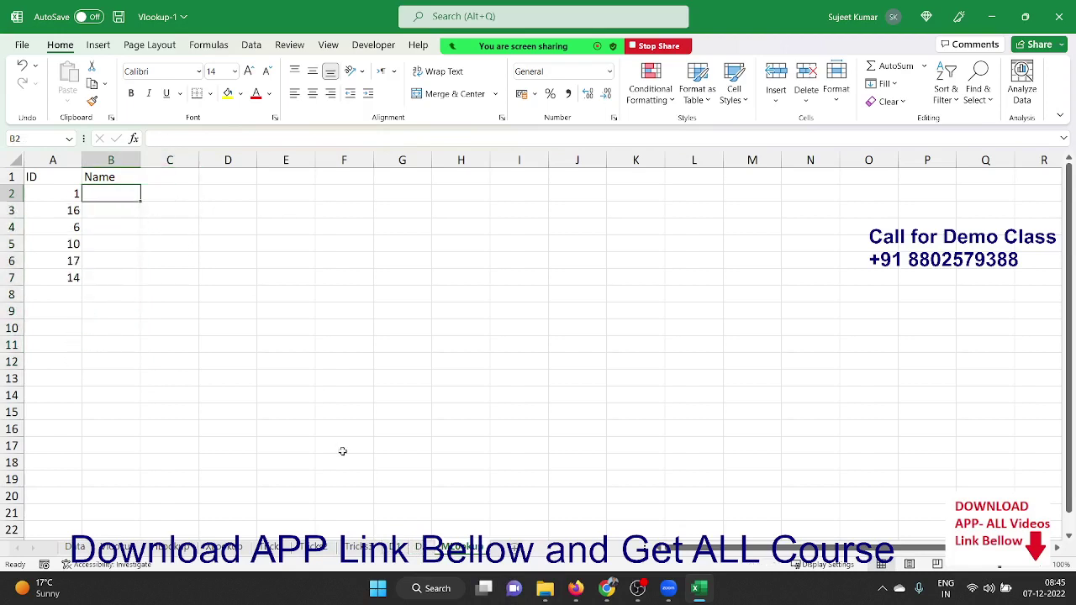
{"action": "left_click", "coordinate": [397, 548]}
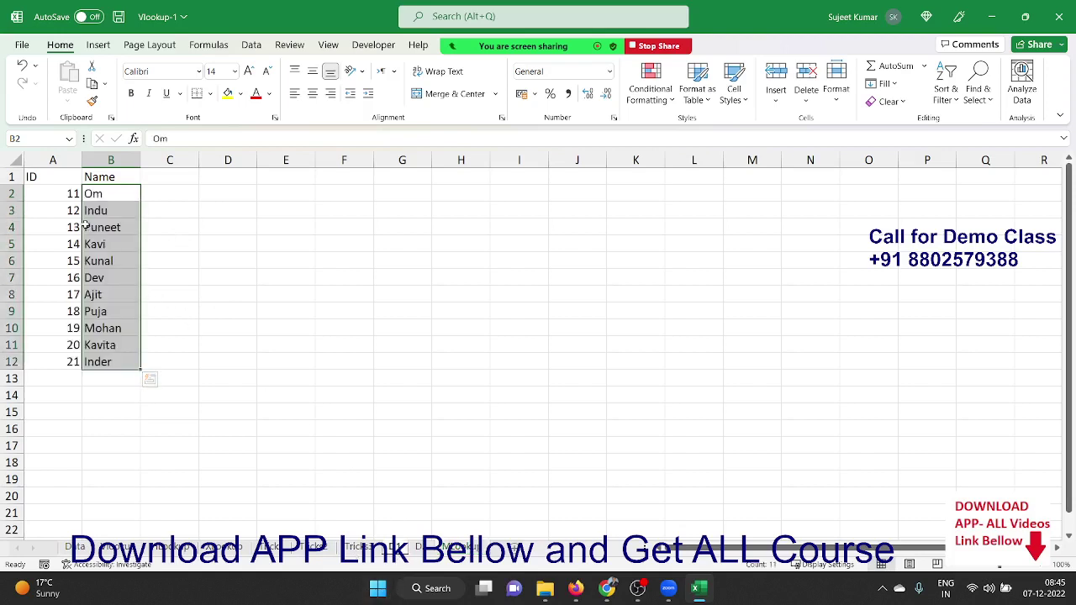
{"action": "left_click", "coordinate": [433, 547]}
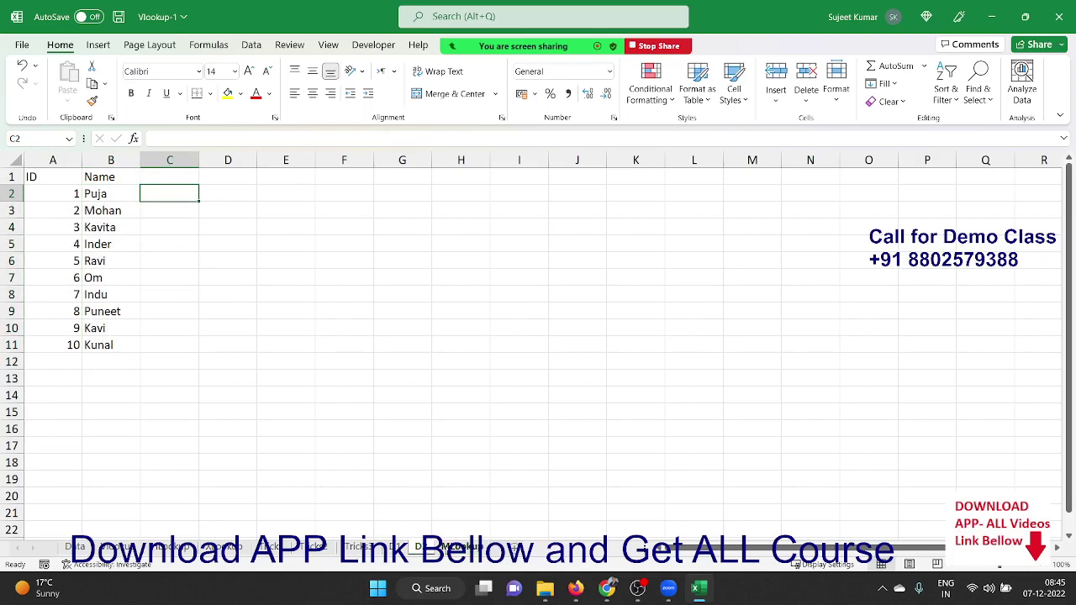
{"action": "left_click", "coordinate": [462, 547]}
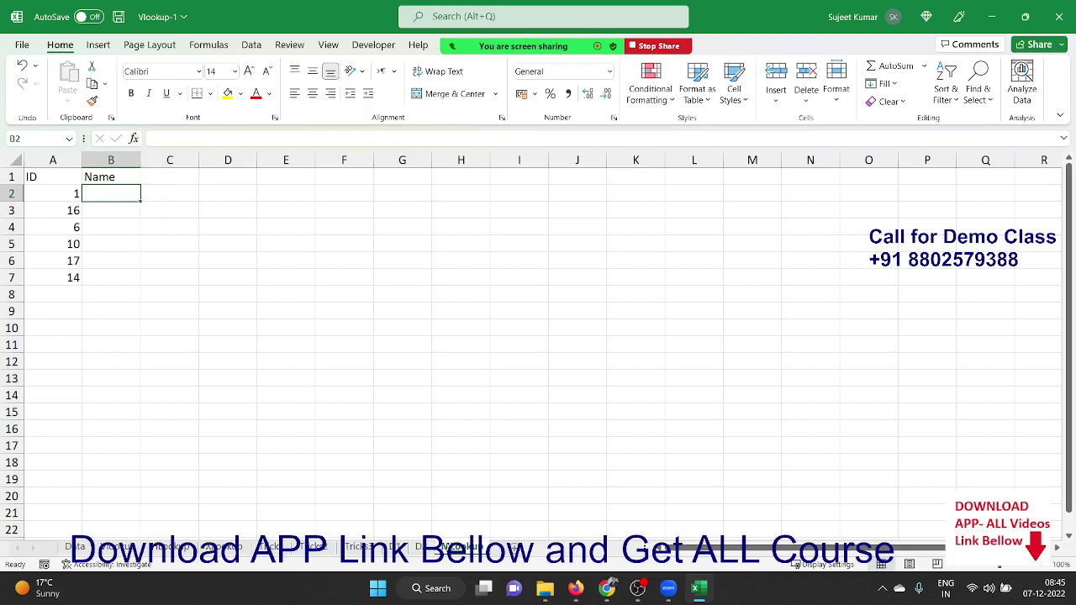
Start B2's formula as =IFERROR(VLOOKUP(A2,'D1'!A:B with sheet D1's columns A:B
{"action": "type", "text": "=if"}
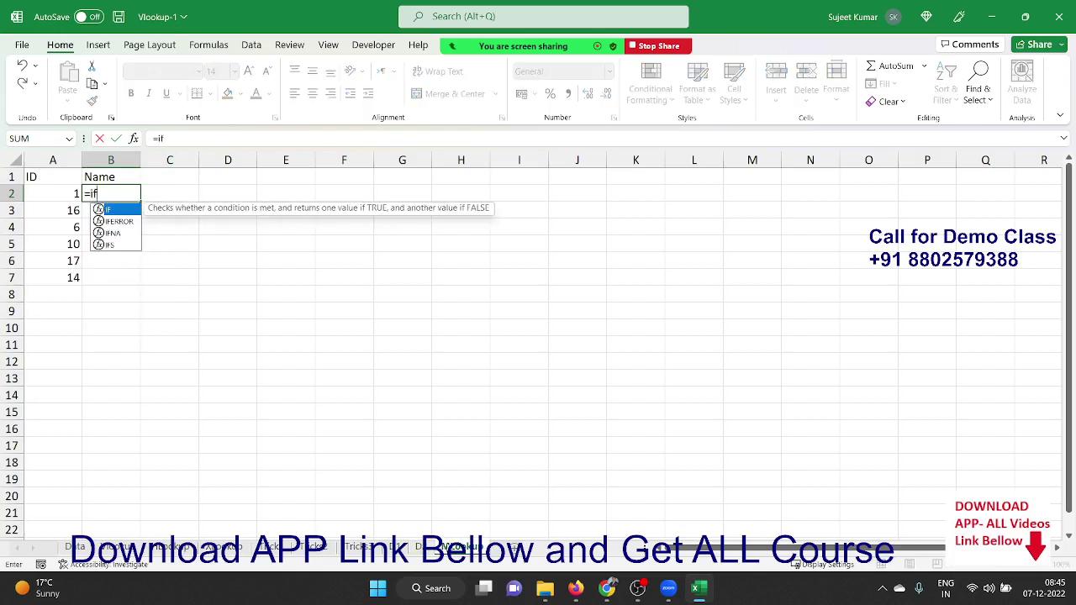
{"action": "key", "text": "Down"}
{"action": "key", "text": "Tab"}
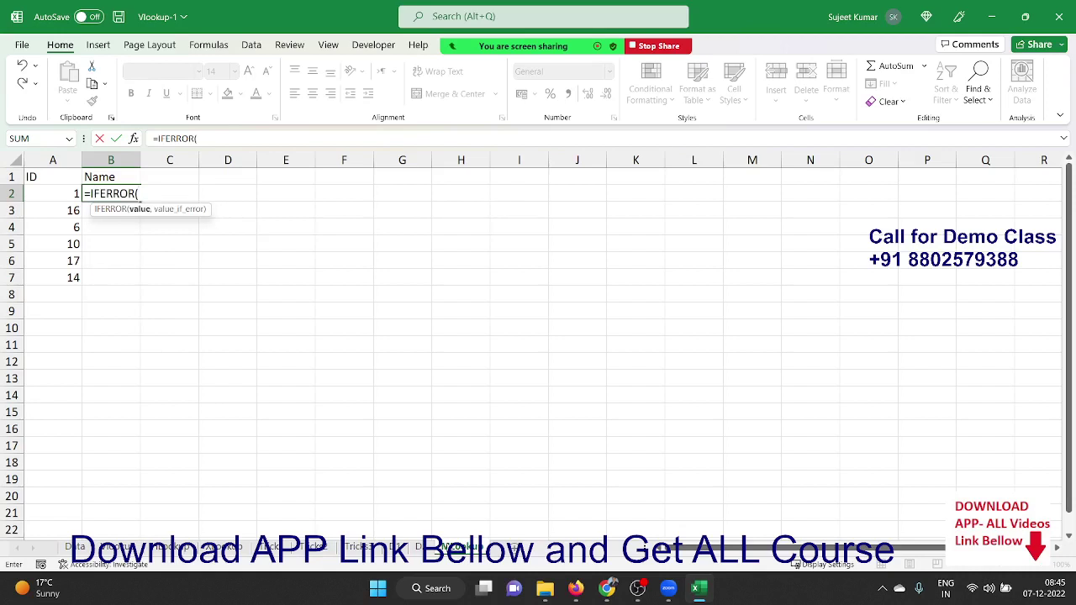
{"action": "type", "text": "vl"}
{"action": "key", "text": "Tab"}
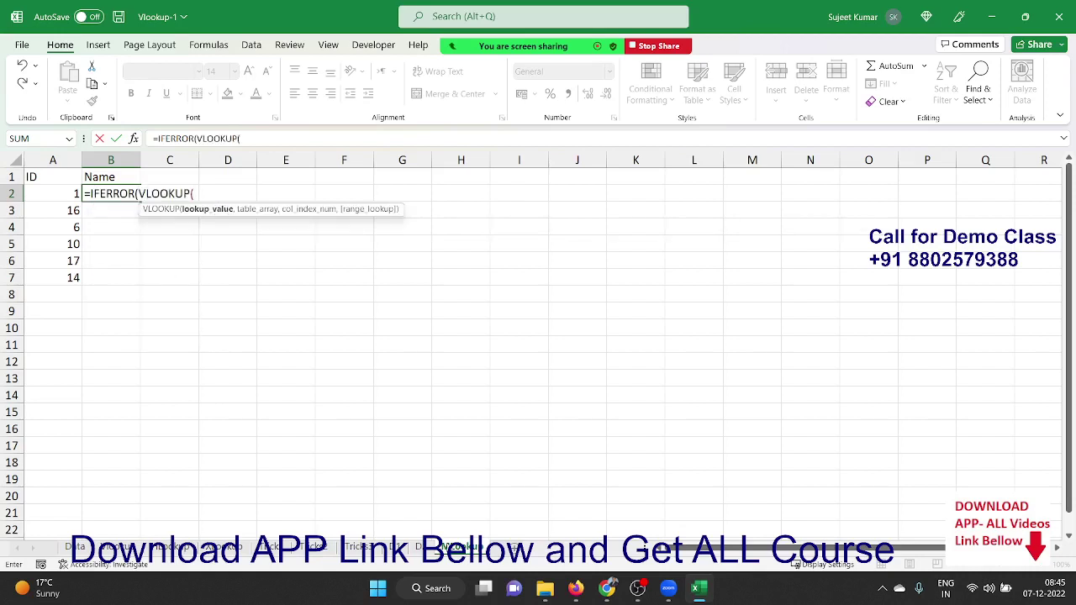
{"action": "key", "text": "Left"}
{"action": "type", "text": ","}
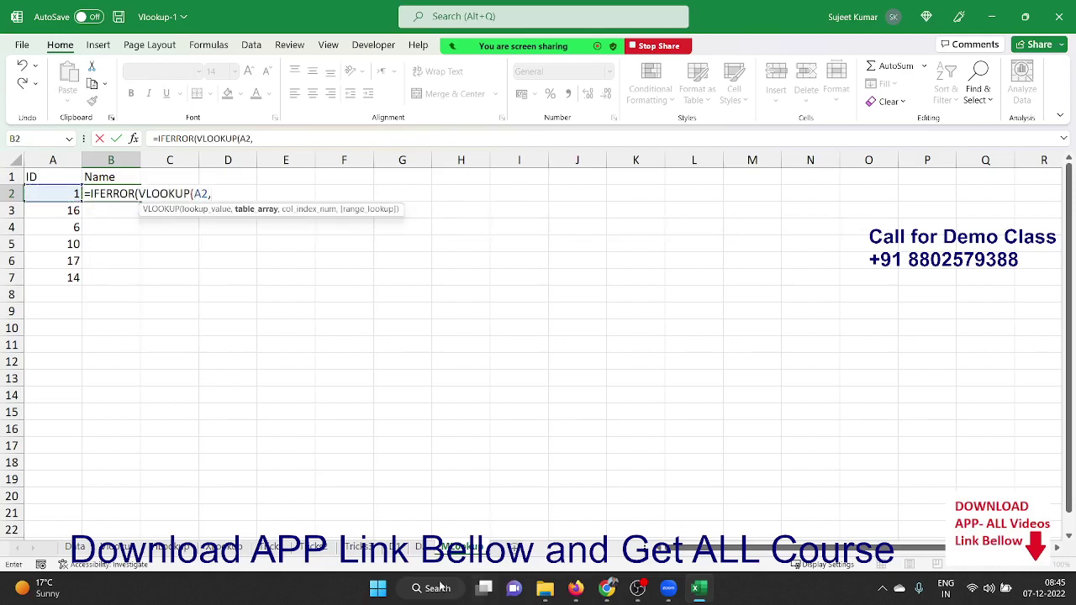
{"action": "left_click", "coordinate": [394, 547]}
{"action": "left_click", "coordinate": [74, 164]}
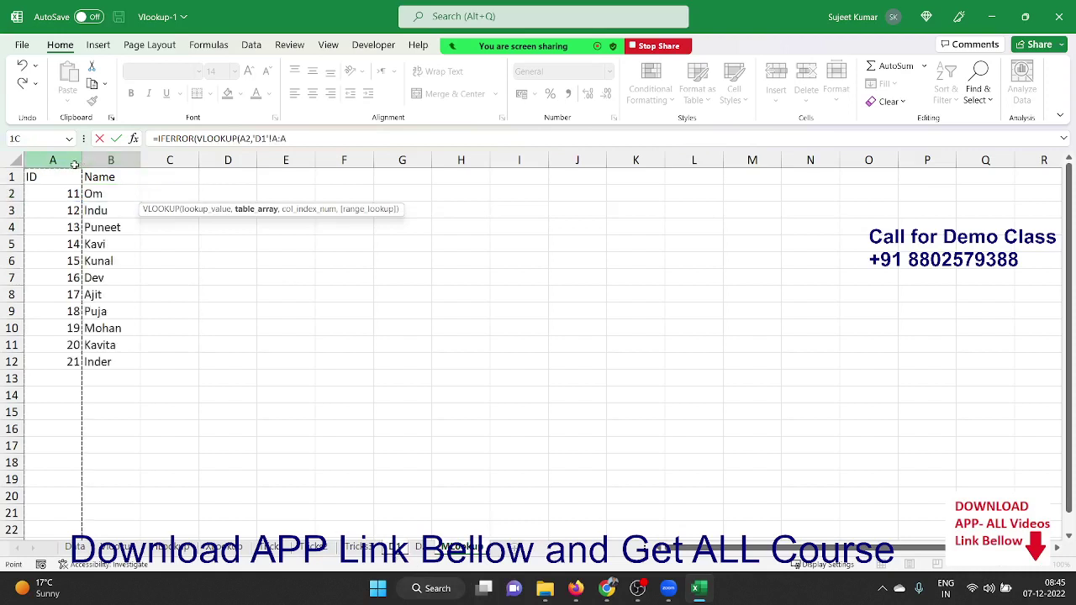
{"action": "left_click_drag", "start_coordinate": [74, 164], "coordinate": [109, 160]}
Finish with ,2,0 and fallback VLOOKUP(A2,'D2'!A:B,2,0), accepting Excel's correction
{"action": "type", "text": ",2,0"}
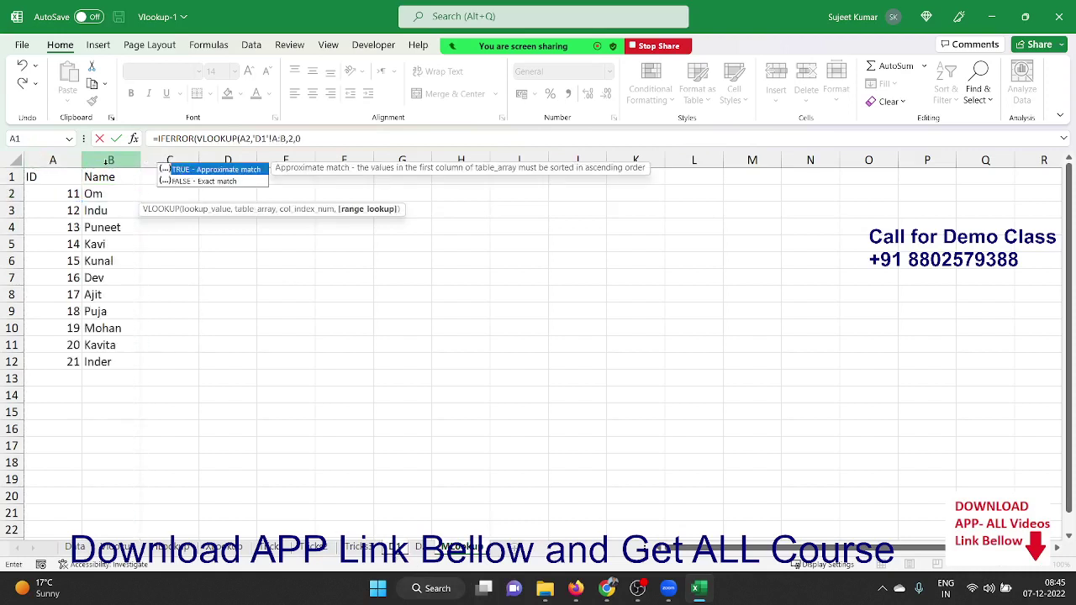
{"action": "type", "text": ")"}
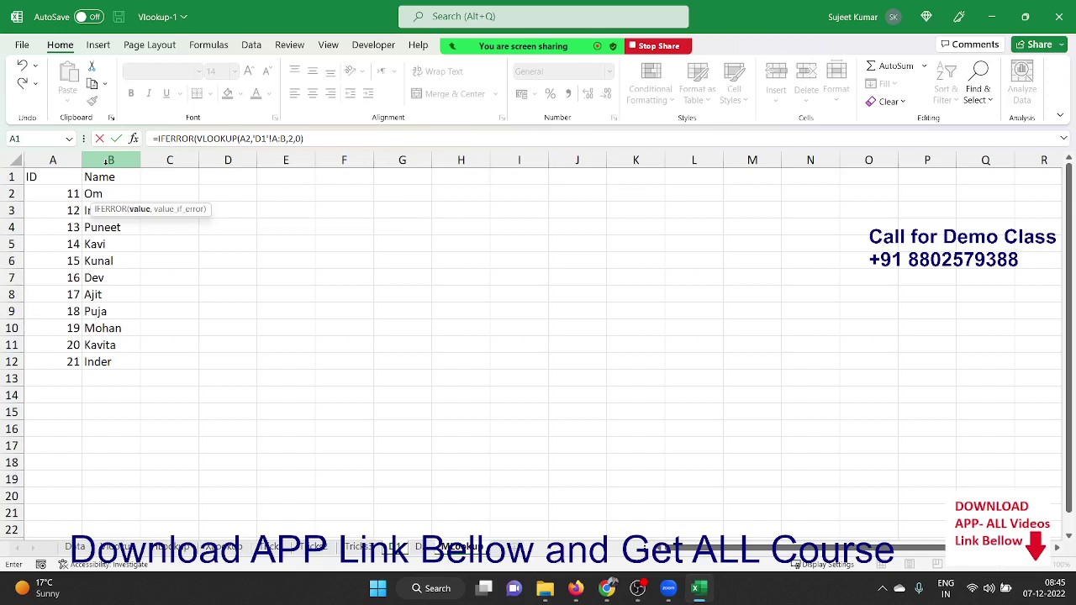
{"action": "type", "text": ",vl"}
{"action": "key", "text": "Tab"}
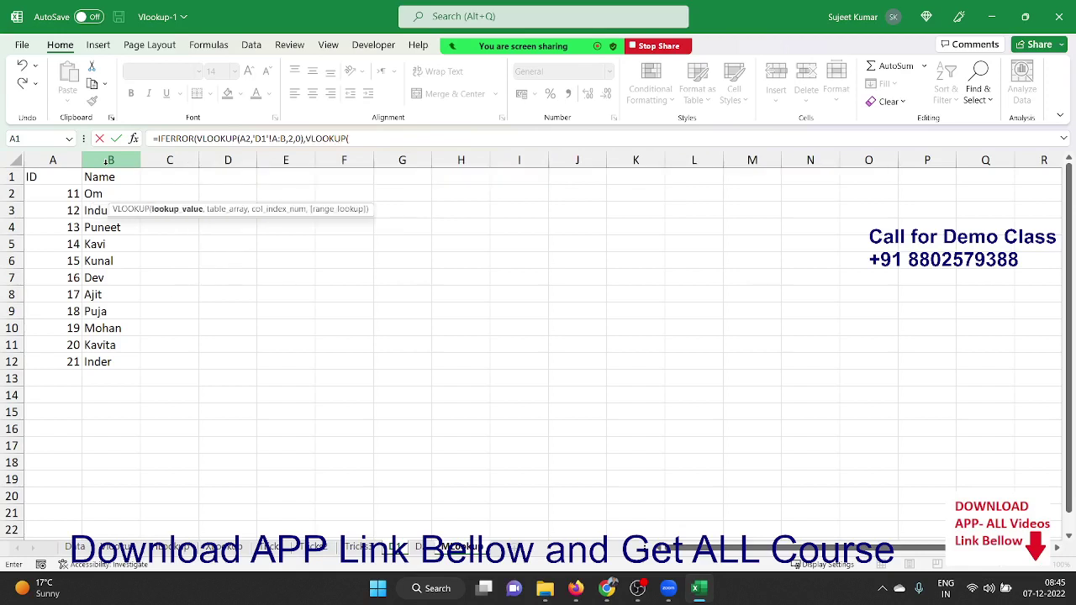
{"action": "type", "text": "a2,"}
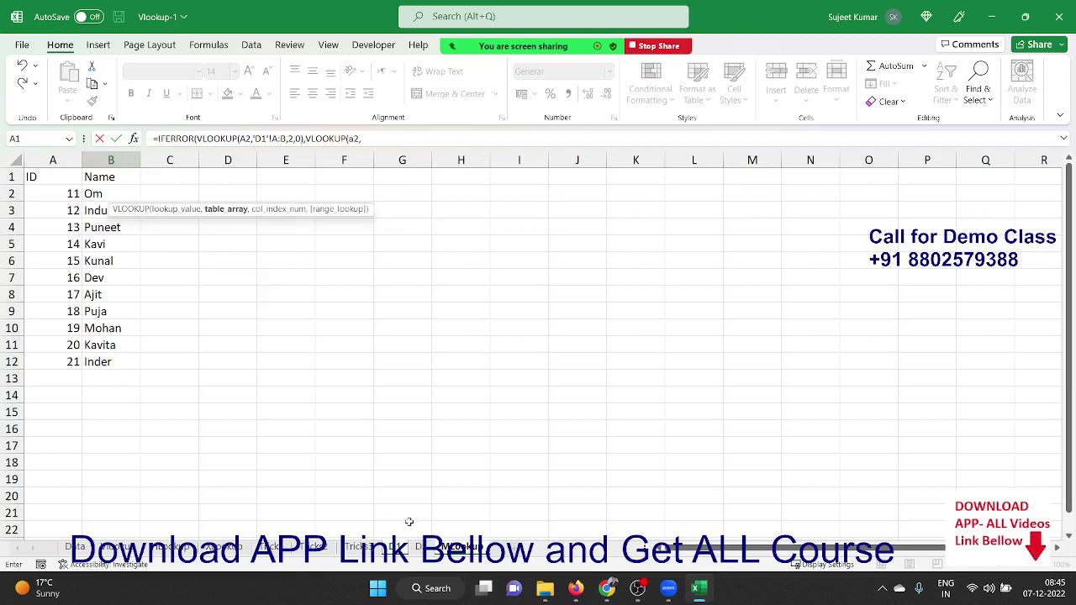
{"action": "left_click", "coordinate": [420, 548]}
{"action": "left_click_drag", "start_coordinate": [51, 160], "coordinate": [97, 156]}
{"action": "type", "text": ",2"}
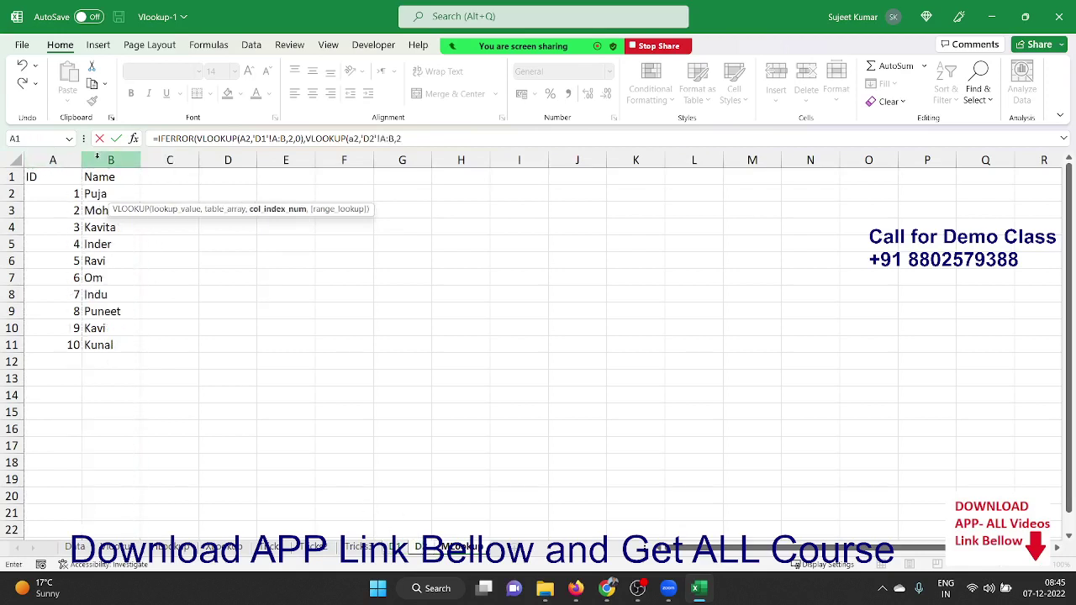
{"action": "type", "text": "0)"}
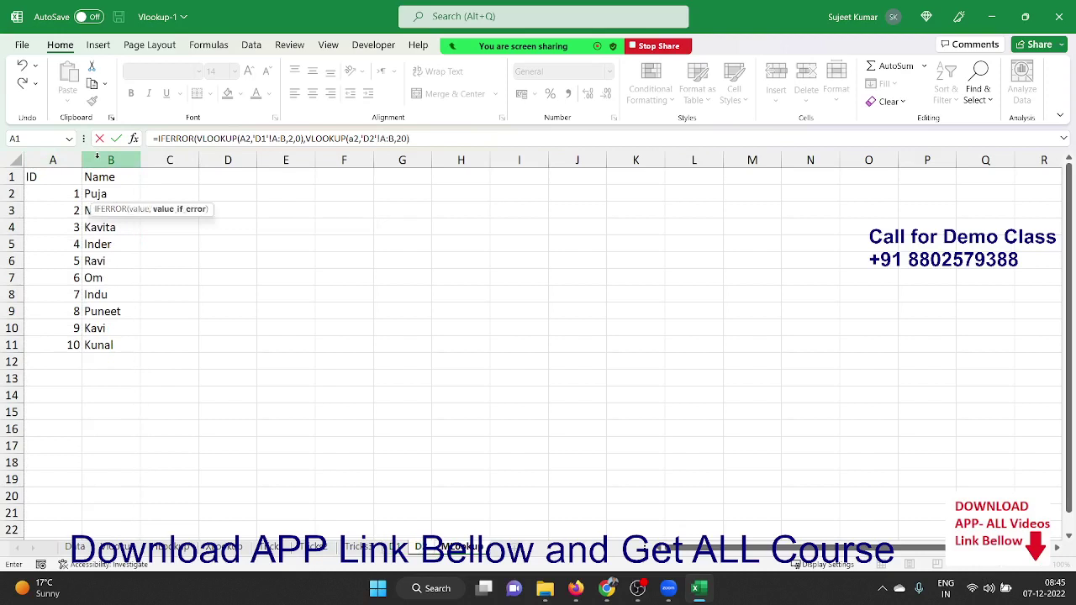
{"action": "key", "text": "BackSpace"}
{"action": "key", "text": "BackSpace"}
{"action": "type", "text": ",0"}
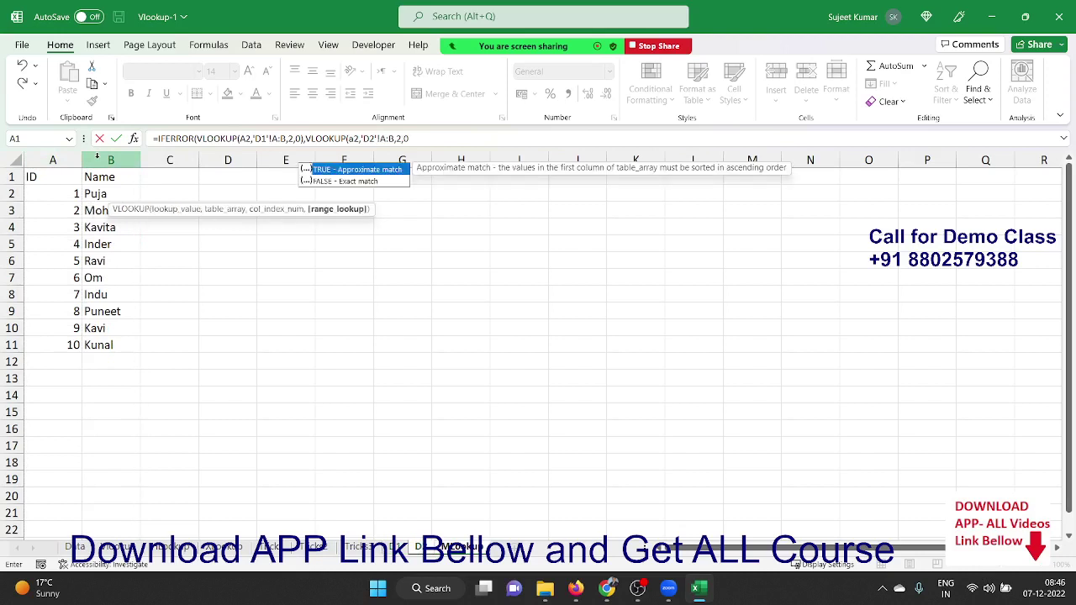
{"action": "type", "text": ")"}
{"action": "key", "text": "Return"}
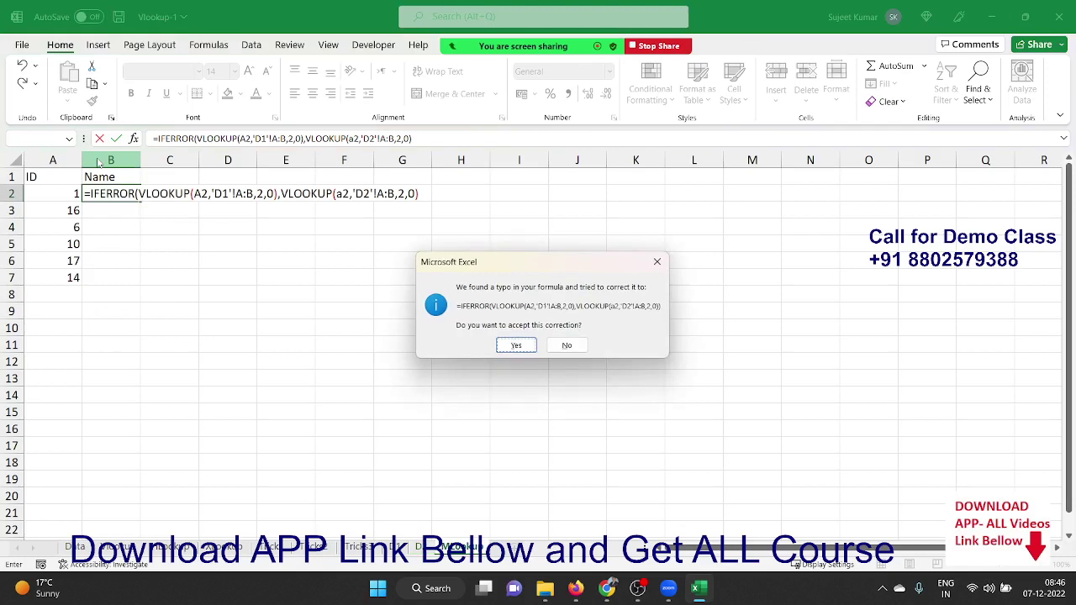
{"action": "key", "text": "Return"}
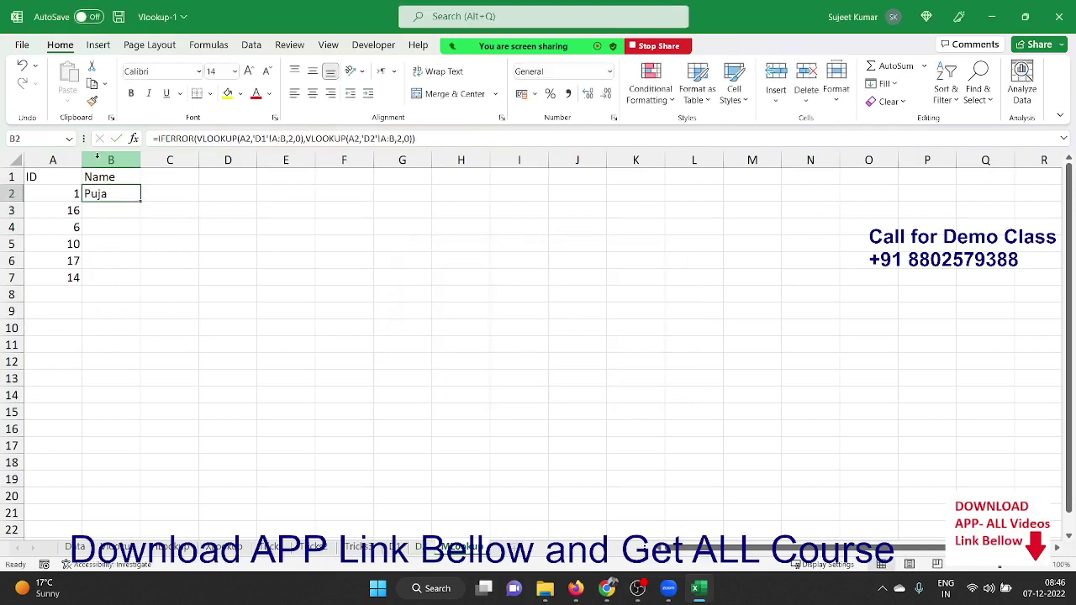
Review B2's formula, highlighting the D1 lookup and D2 fallback, without changes
{"action": "key", "text": "F2"}
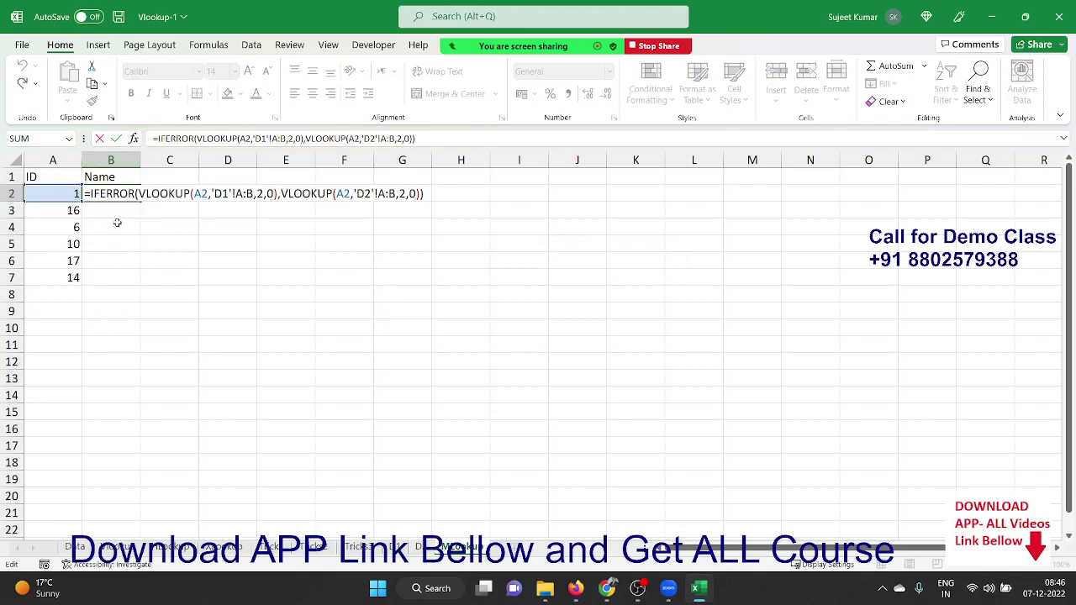
{"action": "left_click_drag", "start_coordinate": [149, 192], "coordinate": [276, 180]}
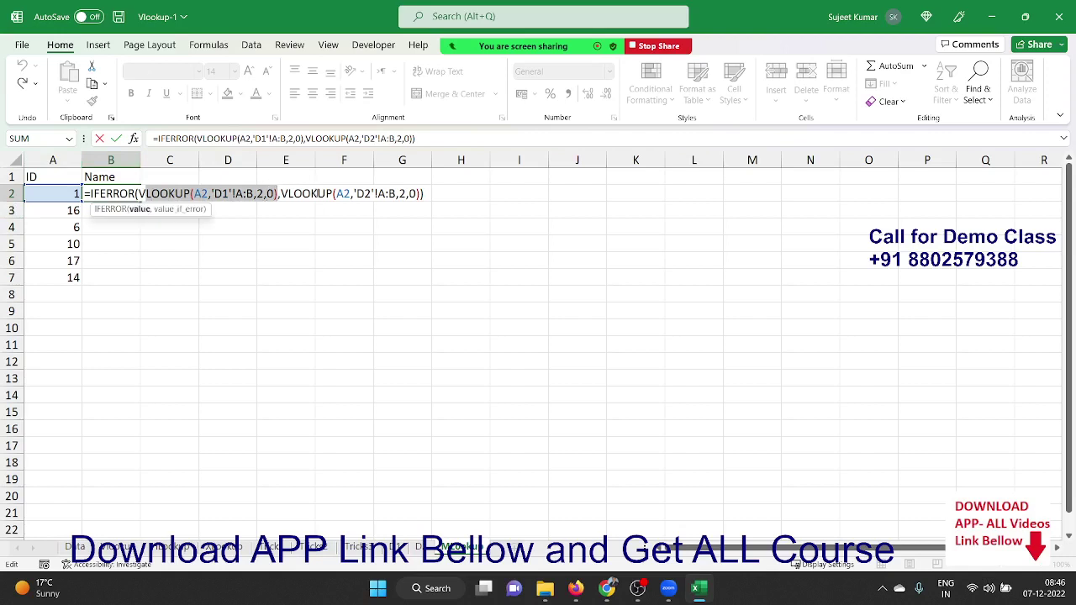
{"action": "double_click", "coordinate": [190, 193]}
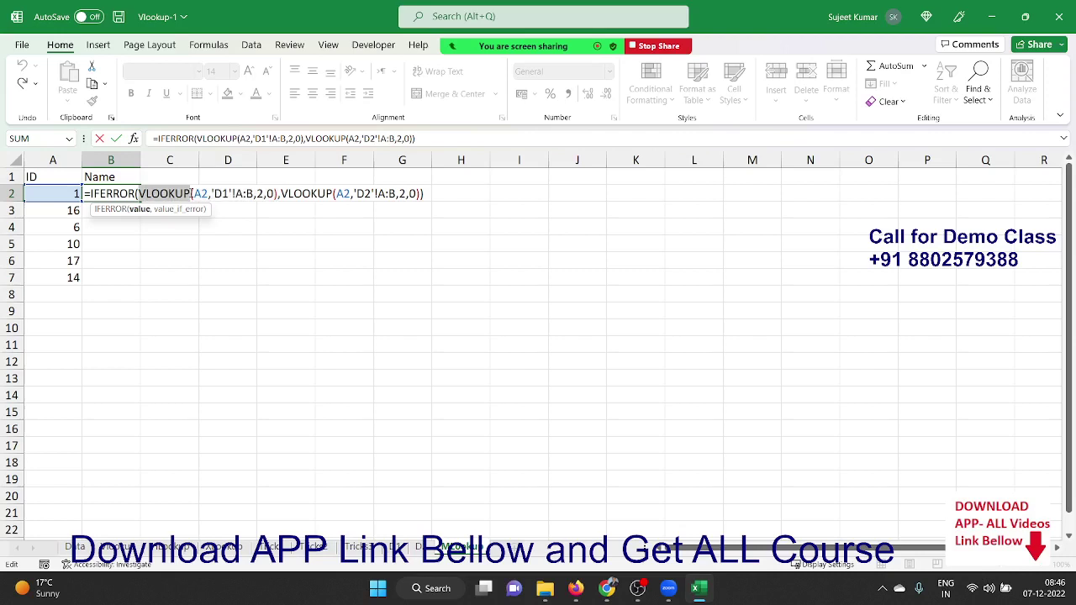
{"action": "double_click", "coordinate": [290, 192]}
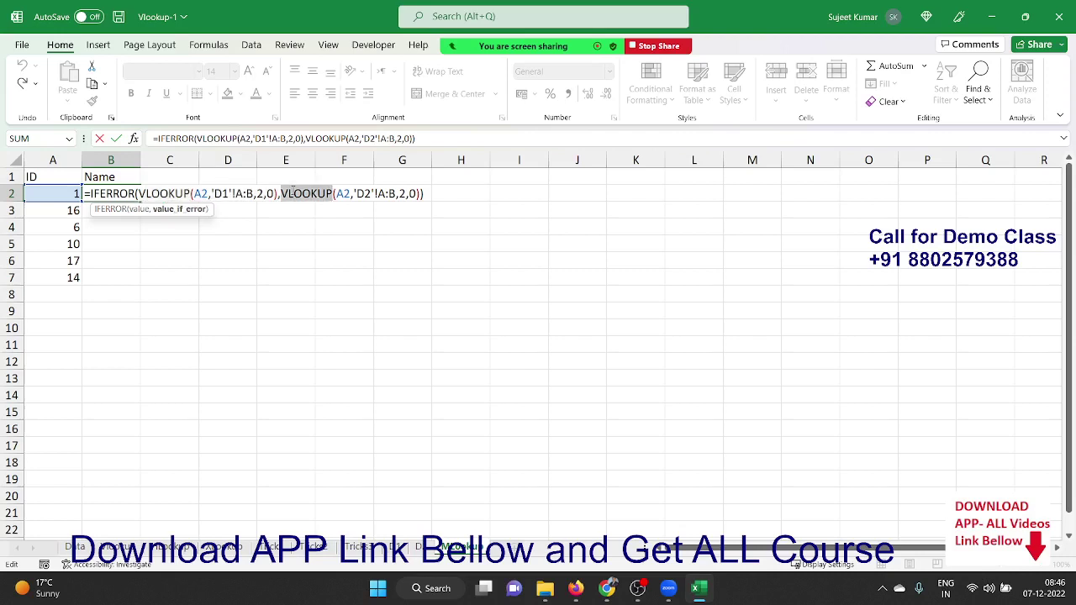
{"action": "key", "text": "Return"}
Fill B2's formula down to B7 and save the workbook
{"action": "left_click", "coordinate": [105, 195]}
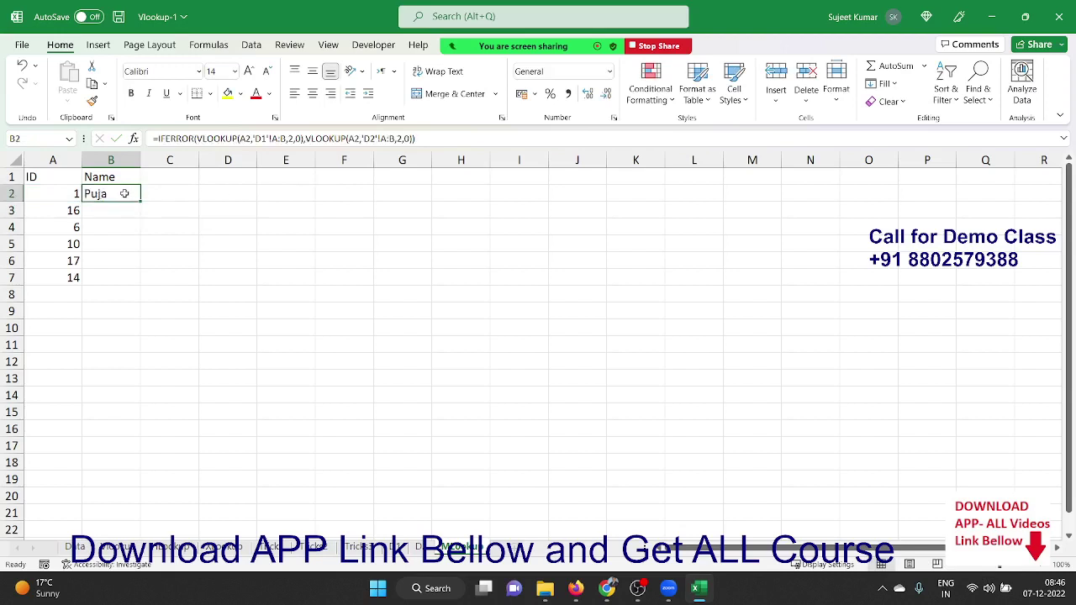
{"action": "double_click", "coordinate": [139, 201]}
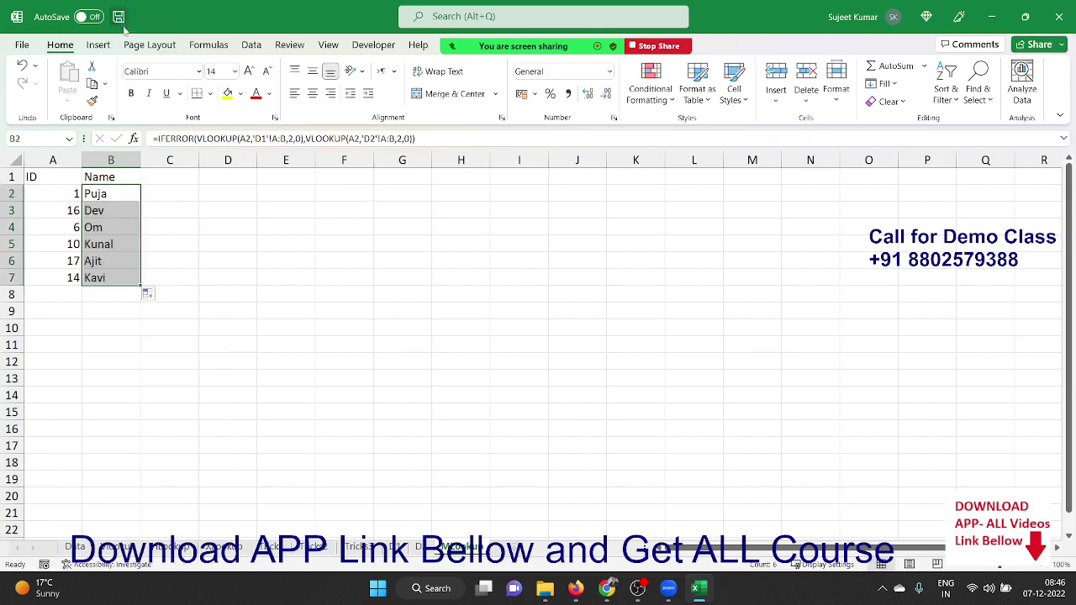
{"action": "left_click", "coordinate": [267, 207]}
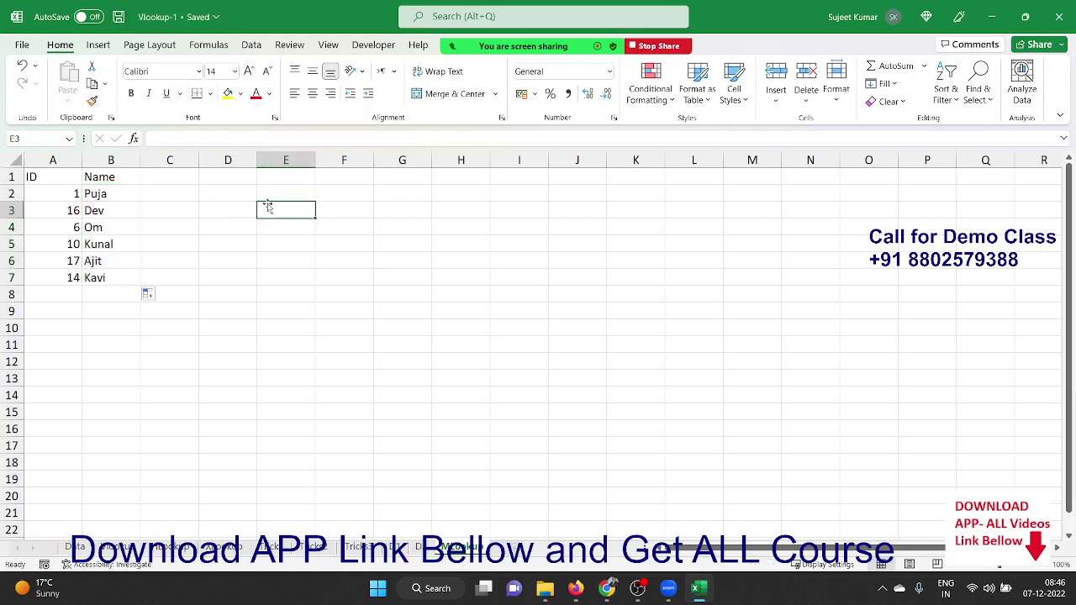